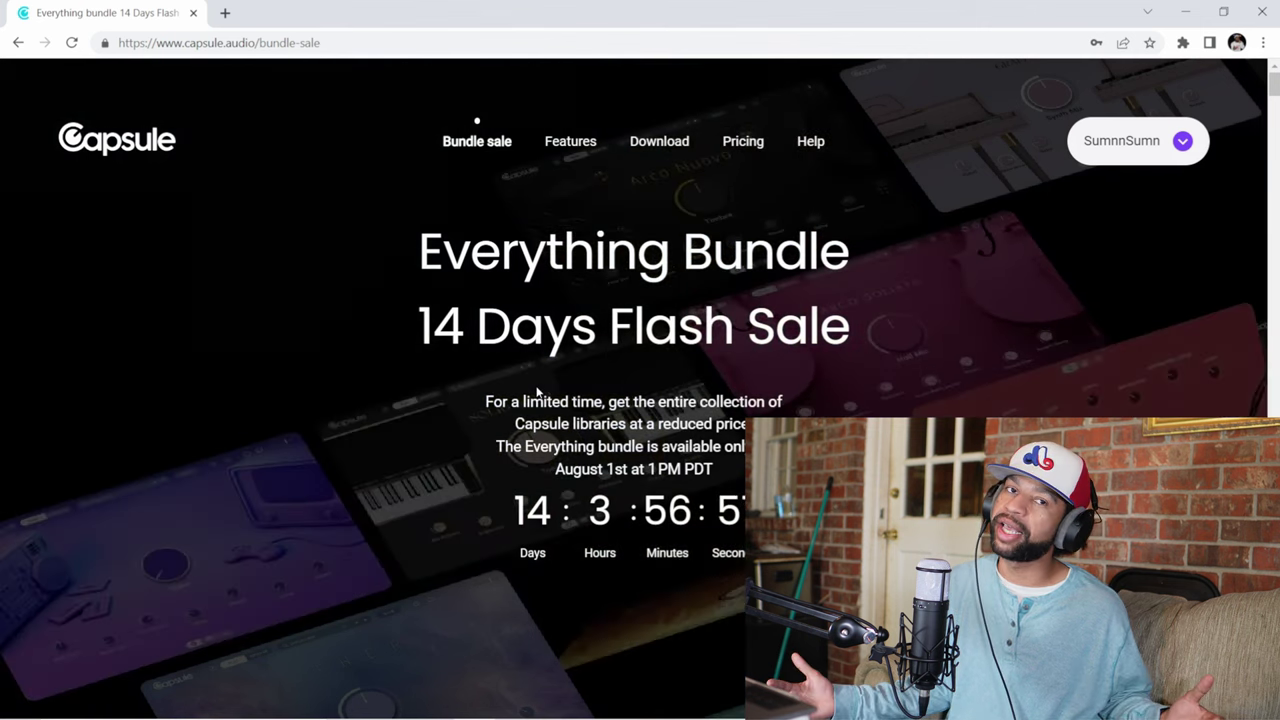
Scroll to the Everything bundle section showing $299, down from $870
{"action": "scroll", "coordinate": [712, 405], "scroll_direction": "down", "scroll_amount": 1}
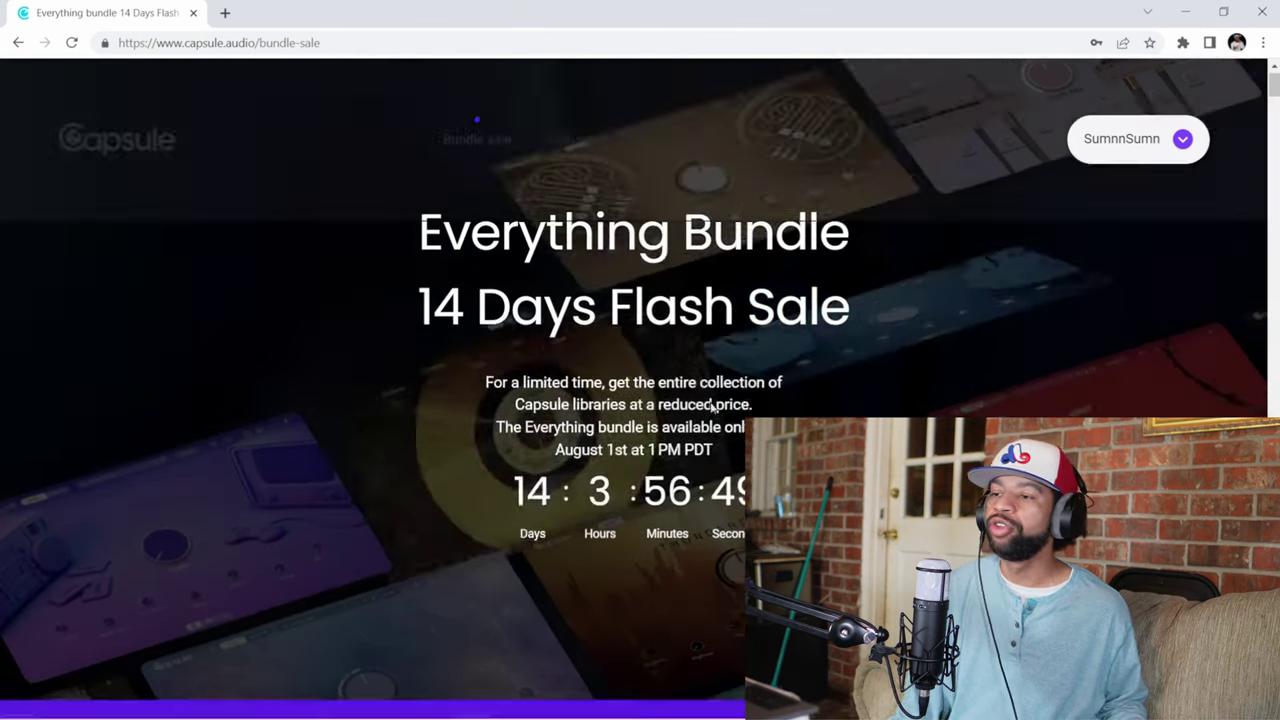
{"action": "scroll", "coordinate": [711, 405], "scroll_direction": "down", "scroll_amount": 3}
{"action": "scroll", "coordinate": [716, 410], "scroll_direction": "down", "scroll_amount": 1}
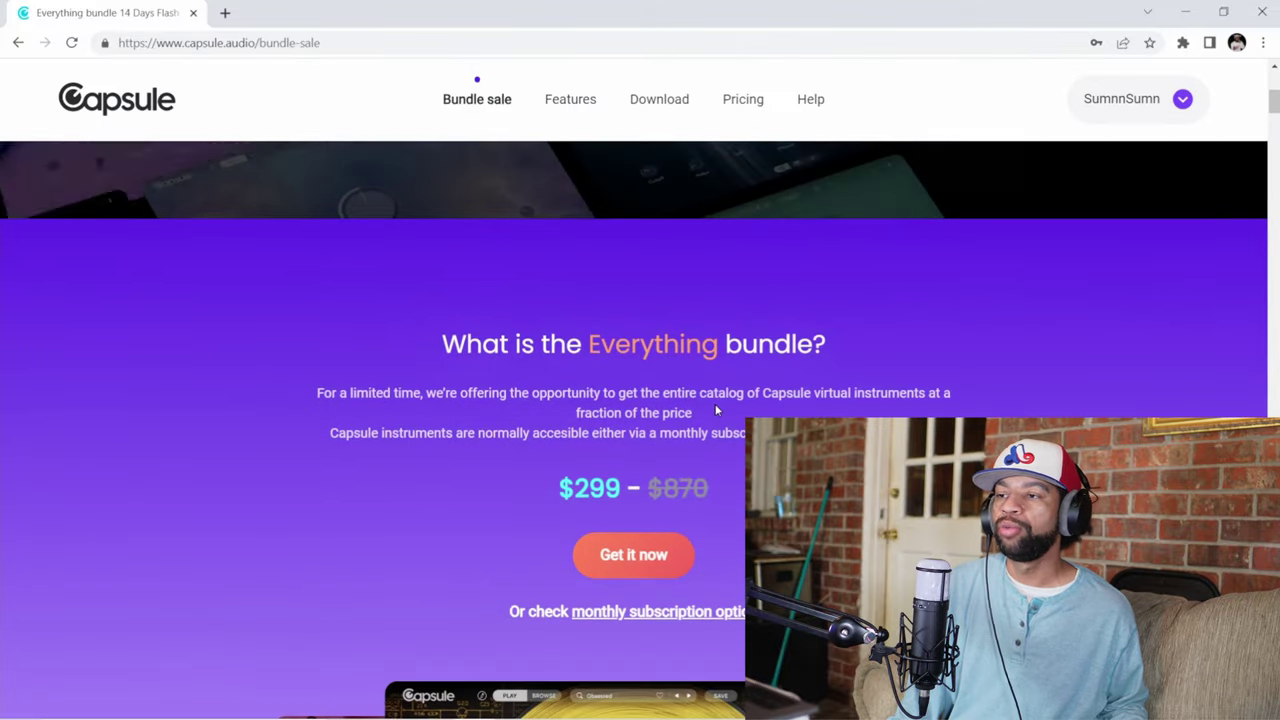
{"action": "scroll", "coordinate": [716, 410], "scroll_direction": "down", "scroll_amount": 2}
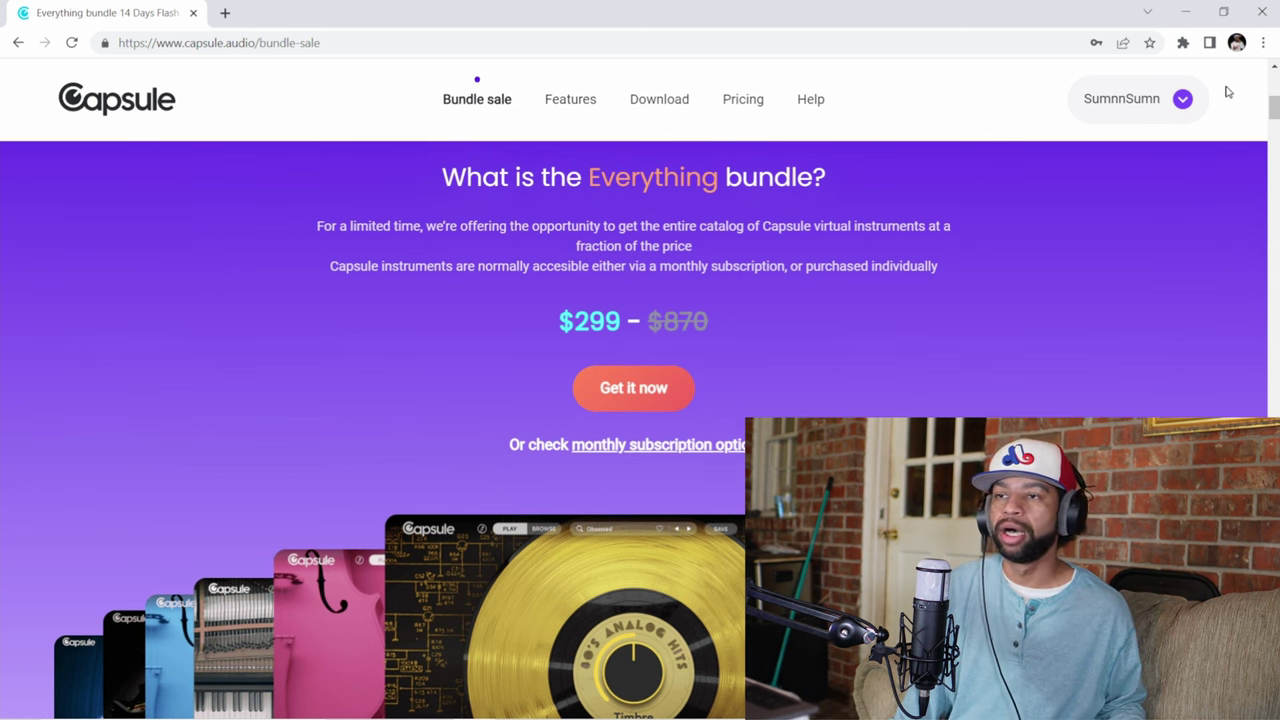
Scroll down through the Orchestral, Retro and Keys library listings
{"action": "left_click_drag", "start_coordinate": [1274, 107], "coordinate": [1274, 268]}
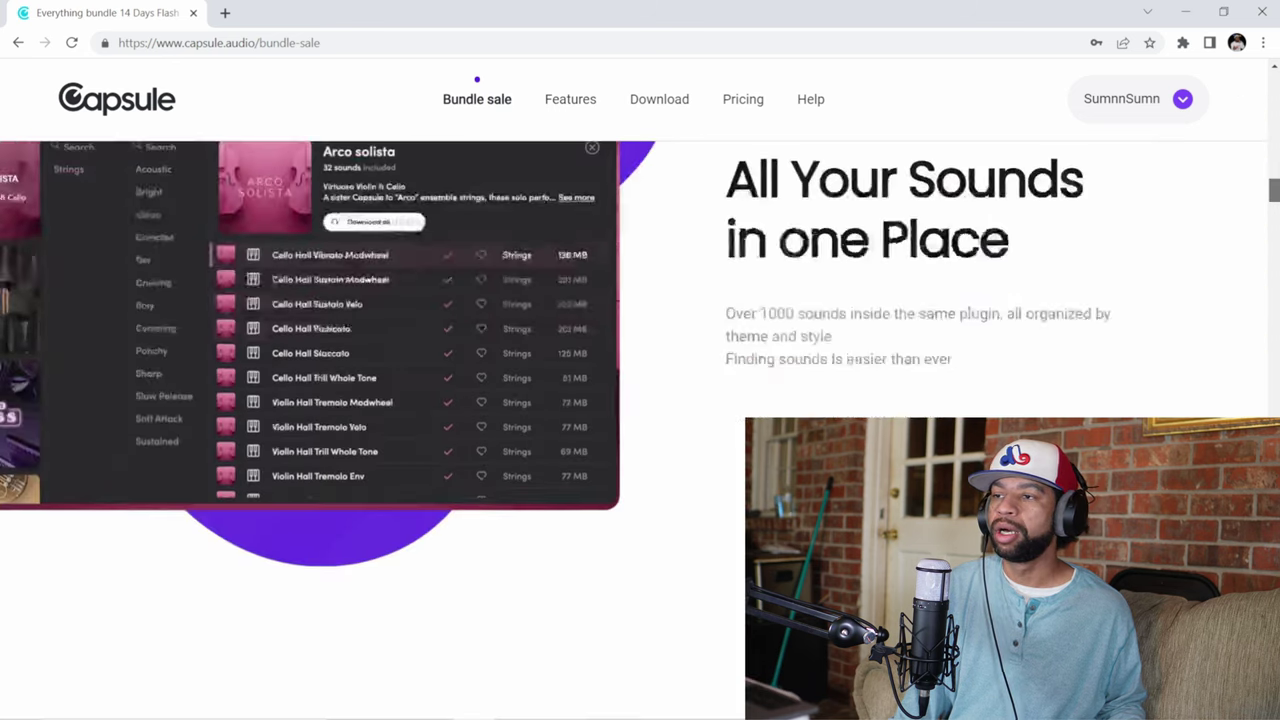
{"action": "scroll", "coordinate": [640, 400], "scroll_direction": "up", "scroll_amount": 3}
{"action": "scroll", "coordinate": [640, 400], "scroll_direction": "up", "scroll_amount": 5}
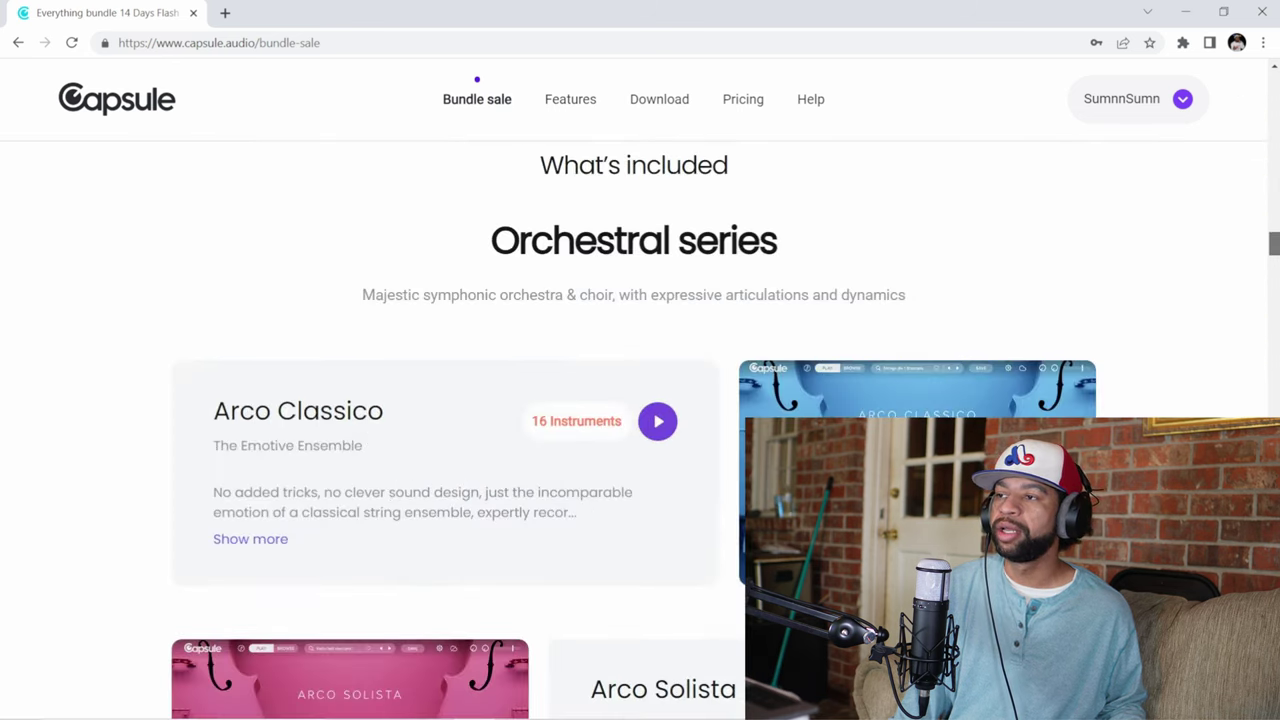
{"action": "scroll", "coordinate": [640, 400], "scroll_direction": "down", "scroll_amount": 2}
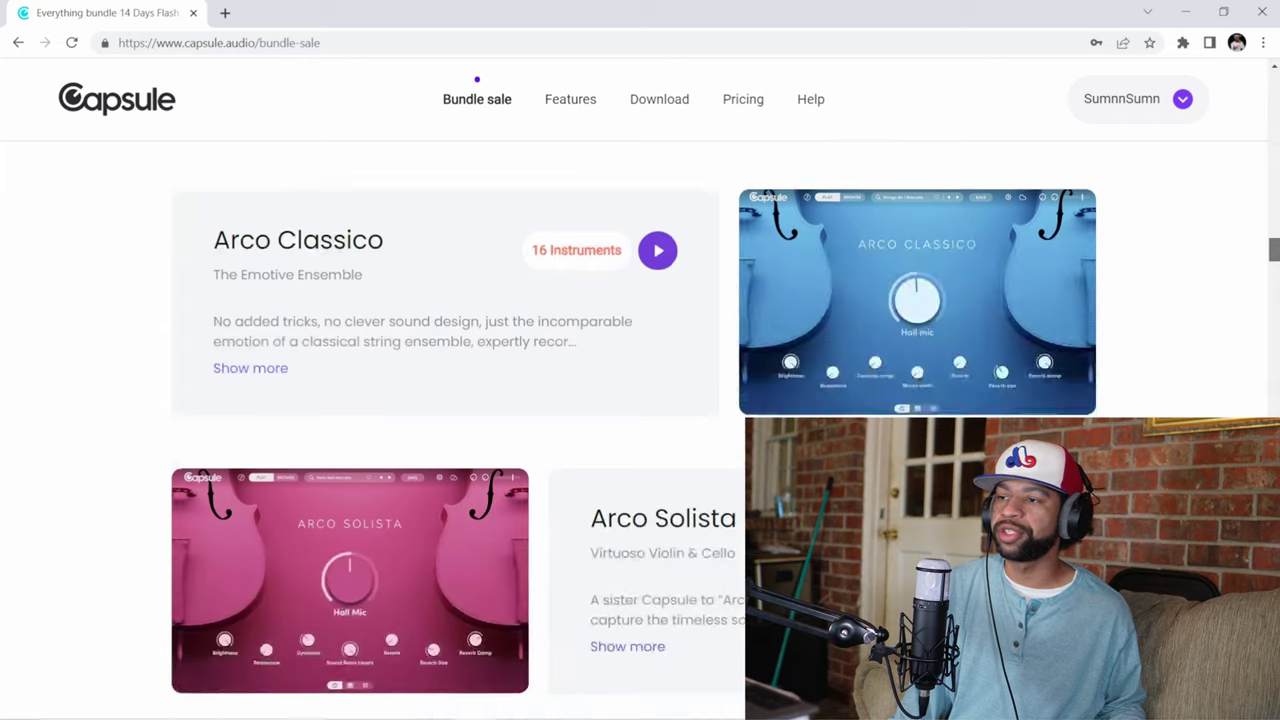
{"action": "scroll", "coordinate": [640, 400], "scroll_direction": "down", "scroll_amount": 4}
{"action": "scroll", "coordinate": [640, 400], "scroll_direction": "down", "scroll_amount": 5}
{"action": "scroll", "coordinate": [640, 400], "scroll_direction": "down", "scroll_amount": 7}
{"action": "scroll", "coordinate": [640, 400], "scroll_direction": "down", "scroll_amount": 5}
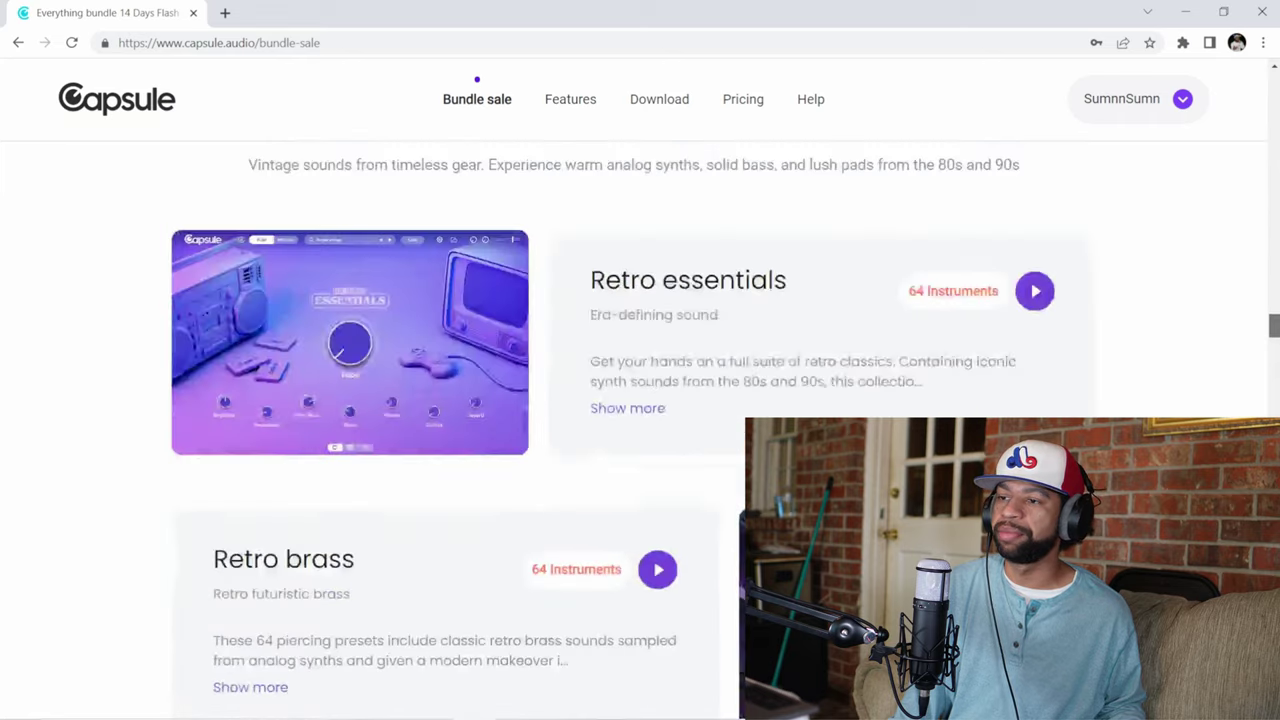
{"action": "scroll", "coordinate": [640, 400], "scroll_direction": "down", "scroll_amount": 5}
{"action": "scroll", "coordinate": [640, 400], "scroll_direction": "down", "scroll_amount": 5}
{"action": "scroll", "coordinate": [640, 400], "scroll_direction": "down", "scroll_amount": 5}
{"action": "scroll", "coordinate": [640, 400], "scroll_direction": "down", "scroll_amount": 5}
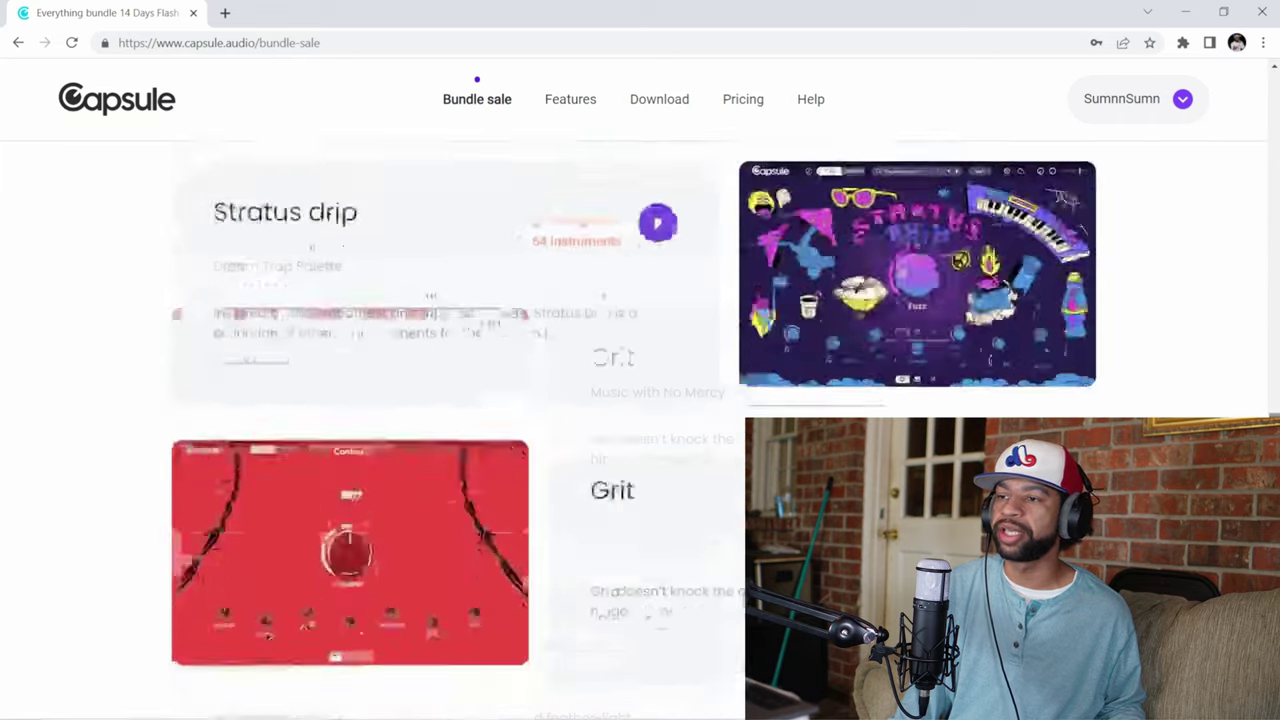
{"action": "scroll", "coordinate": [640, 400], "scroll_direction": "down", "scroll_amount": 5}
{"action": "scroll", "coordinate": [640, 400], "scroll_direction": "down", "scroll_amount": 5}
{"action": "scroll", "coordinate": [640, 400], "scroll_direction": "down", "scroll_amount": 5}
{"action": "scroll", "coordinate": [640, 400], "scroll_direction": "down", "scroll_amount": 3}
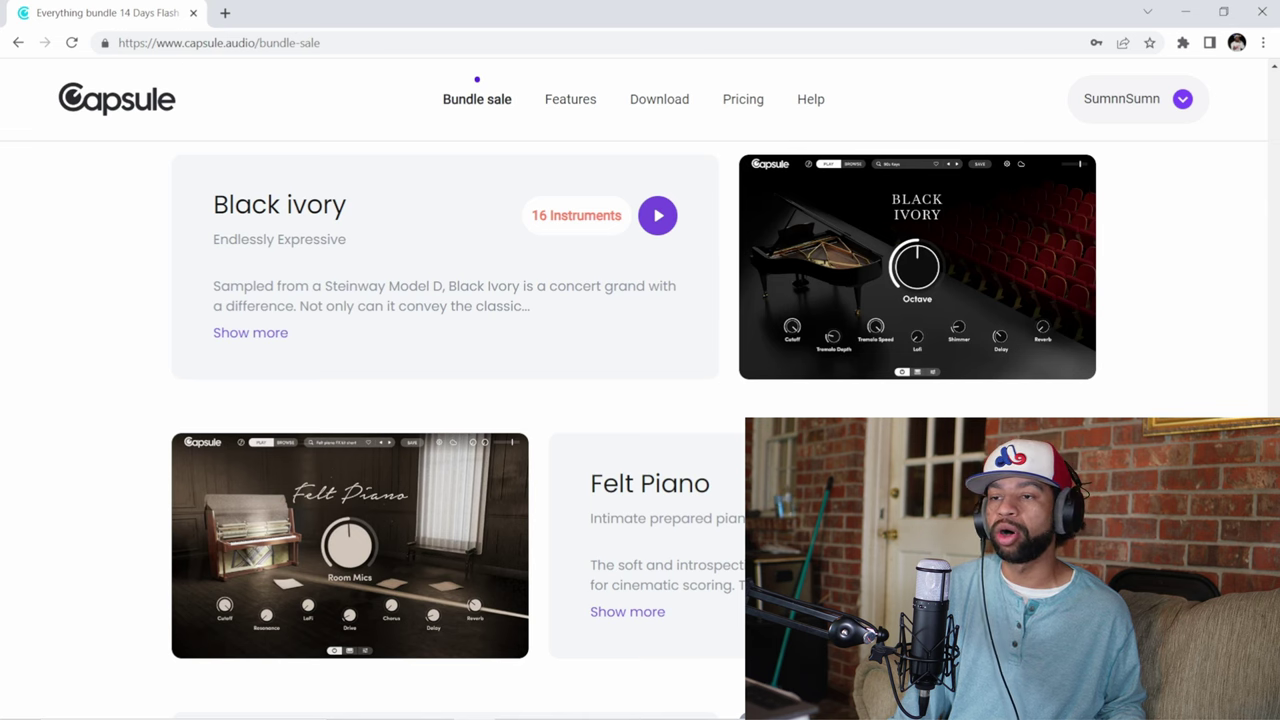
Continue to the Bonus section offering the next two Capsules, then ease back up
{"action": "scroll", "coordinate": [640, 400], "scroll_direction": "down", "scroll_amount": 5}
{"action": "scroll", "coordinate": [640, 400], "scroll_direction": "down", "scroll_amount": 5}
{"action": "scroll", "coordinate": [640, 400], "scroll_direction": "down", "scroll_amount": 5}
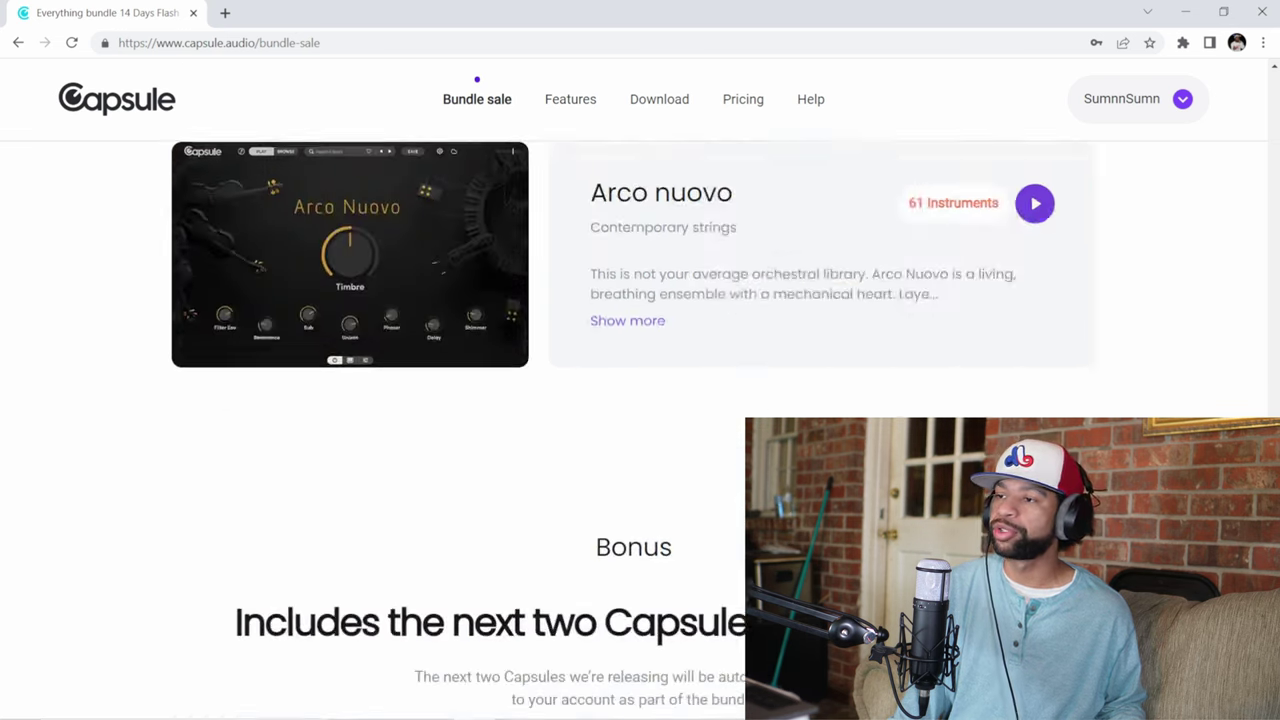
{"action": "scroll", "coordinate": [640, 400], "scroll_direction": "down", "scroll_amount": 5}
{"action": "scroll", "coordinate": [547, 430], "scroll_direction": "up", "scroll_amount": 3}
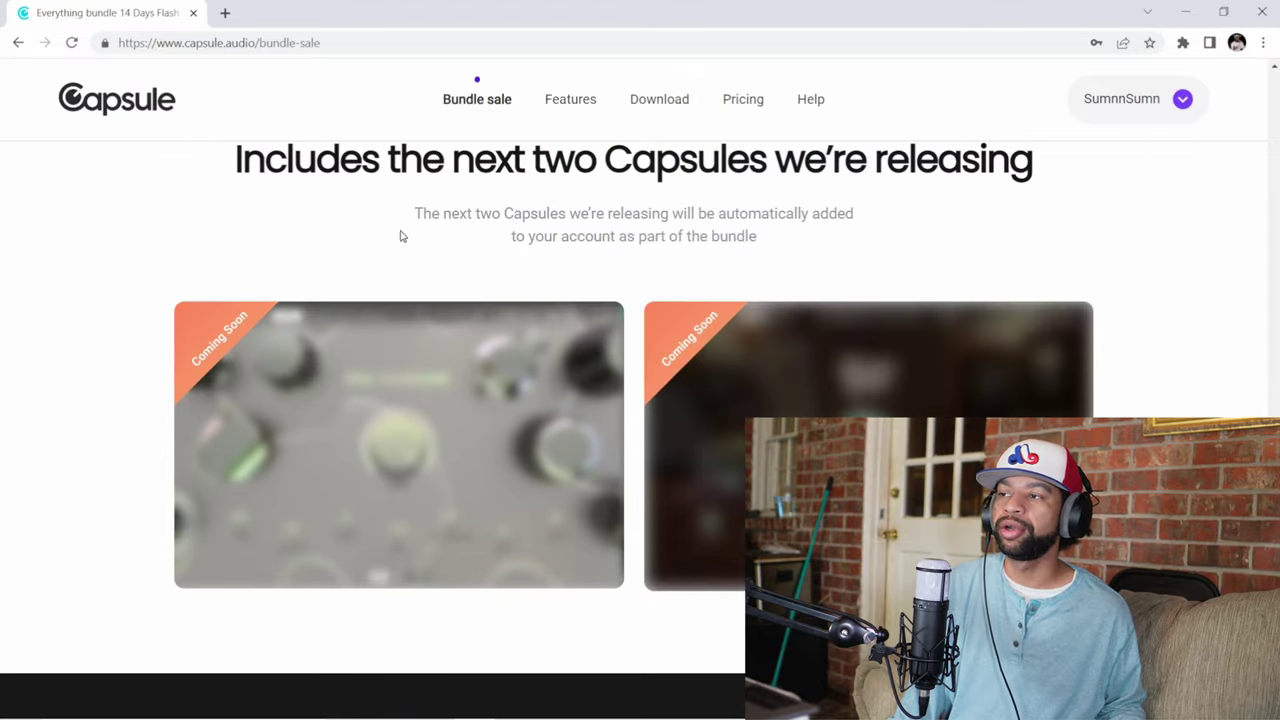
{"action": "scroll", "coordinate": [392, 196], "scroll_direction": "up", "scroll_amount": 2}
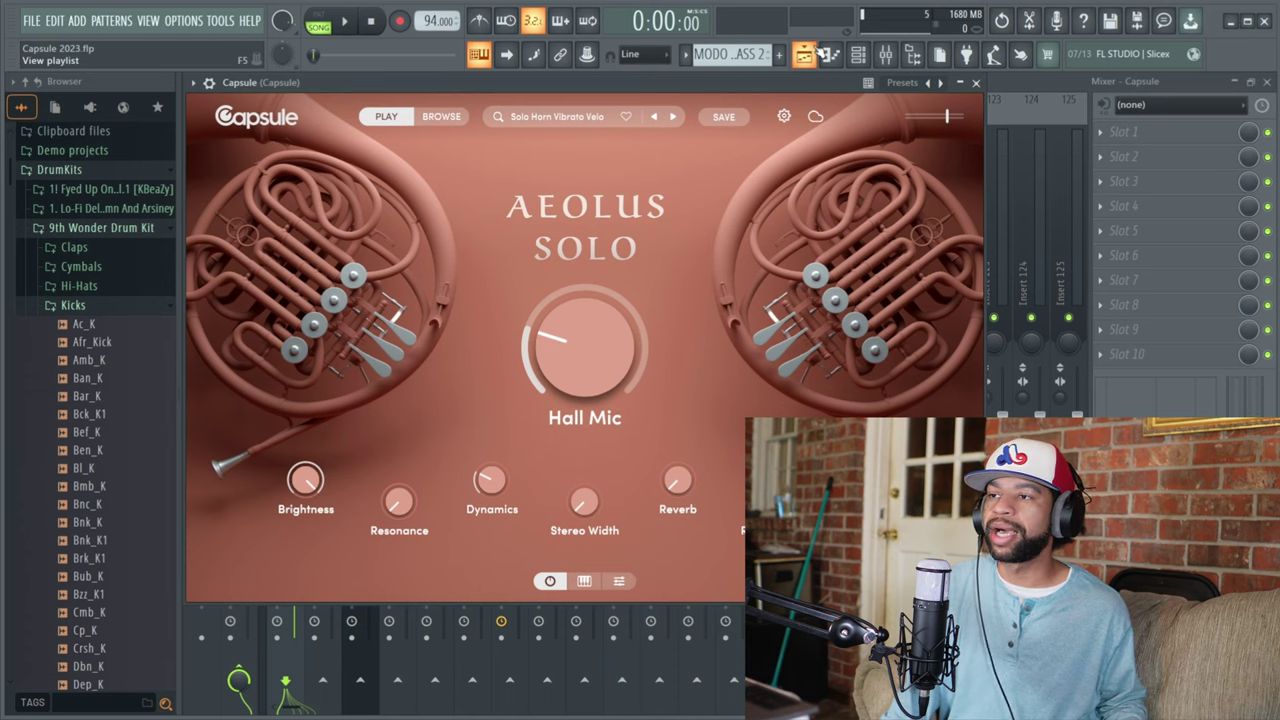
Bring up the Playlist – Arrangement view holding the Capsule instrument tracks
{"action": "left_click", "coordinate": [826, 54]}
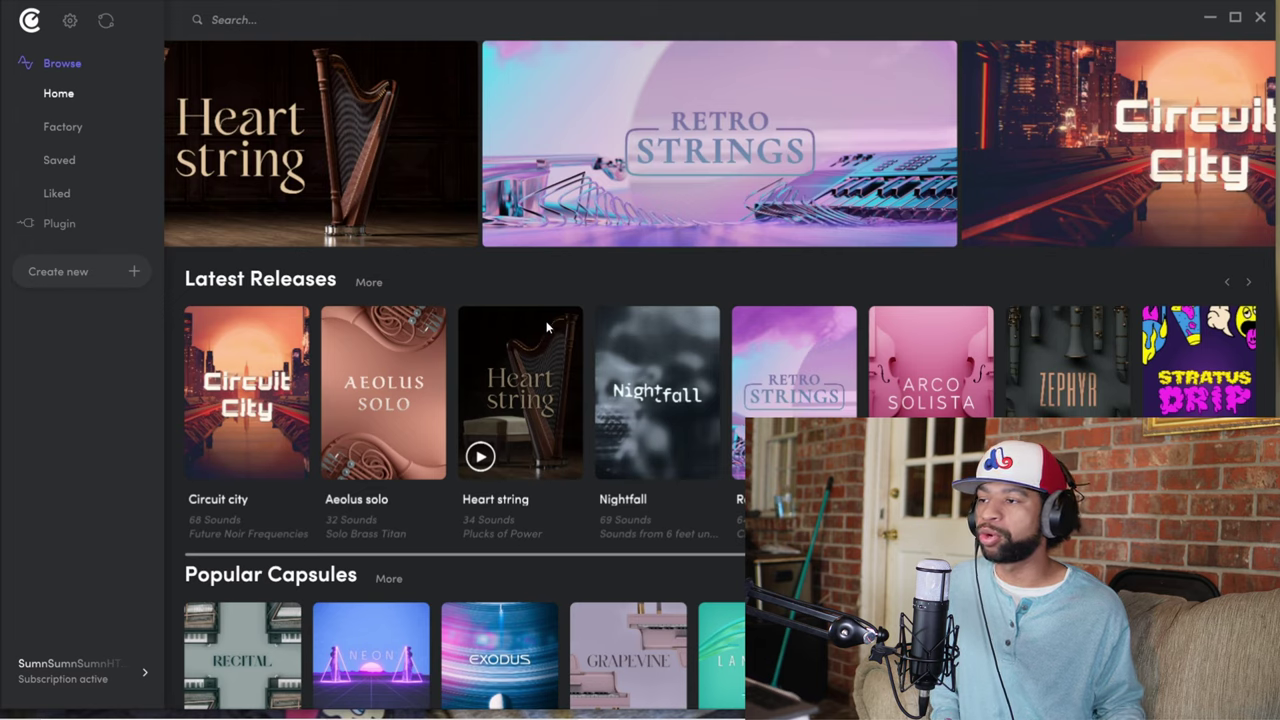
Preview the Recital, Grapevine, Ether and Exodus capsules, then pause Exodus
{"action": "scroll", "coordinate": [540, 328], "scroll_direction": "down", "scroll_amount": 1}
{"action": "scroll", "coordinate": [548, 329], "scroll_direction": "down", "scroll_amount": 1}
{"action": "mouse_move", "coordinate": [242, 487]}
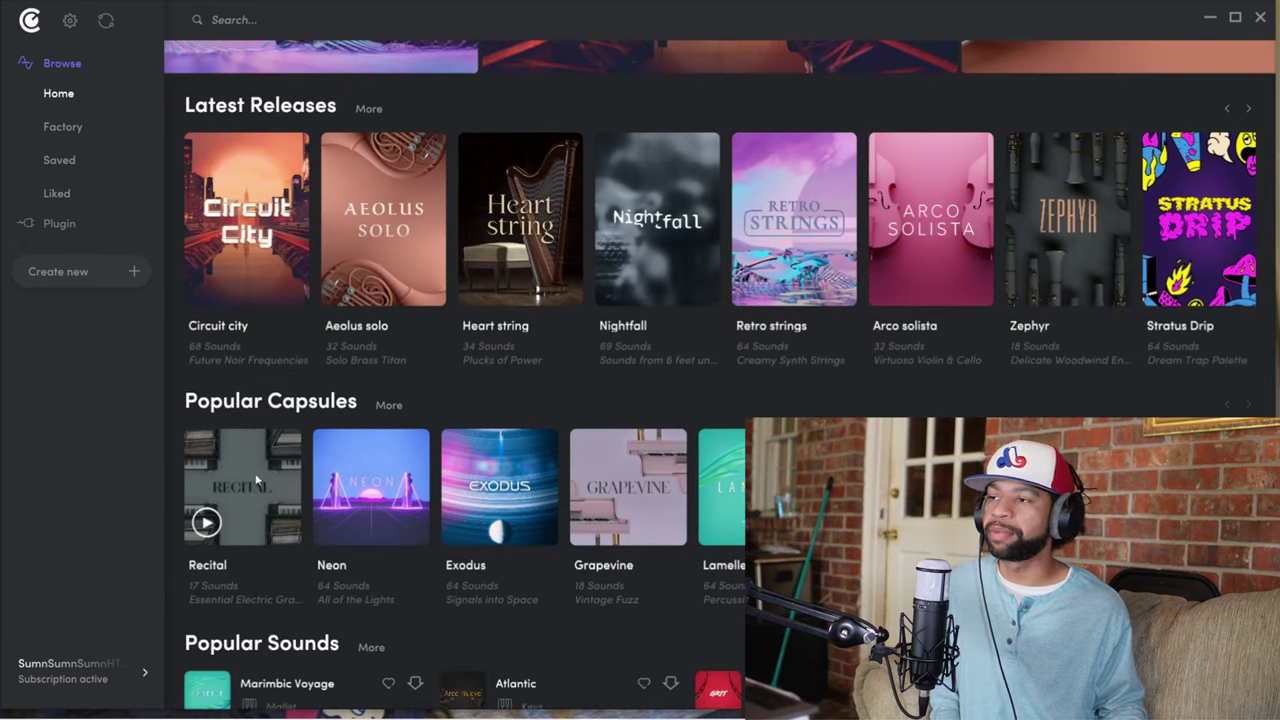
{"action": "scroll", "coordinate": [522, 430], "scroll_direction": "down", "scroll_amount": 1}
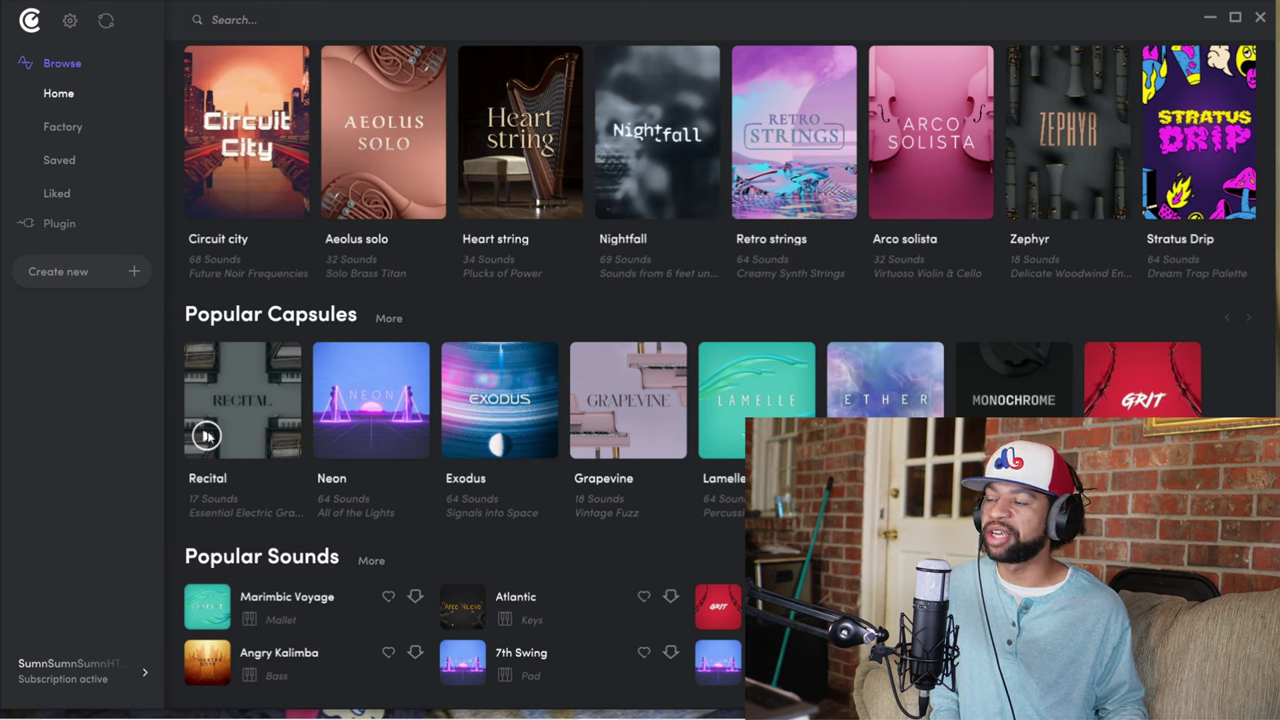
{"action": "left_click", "coordinate": [207, 435]}
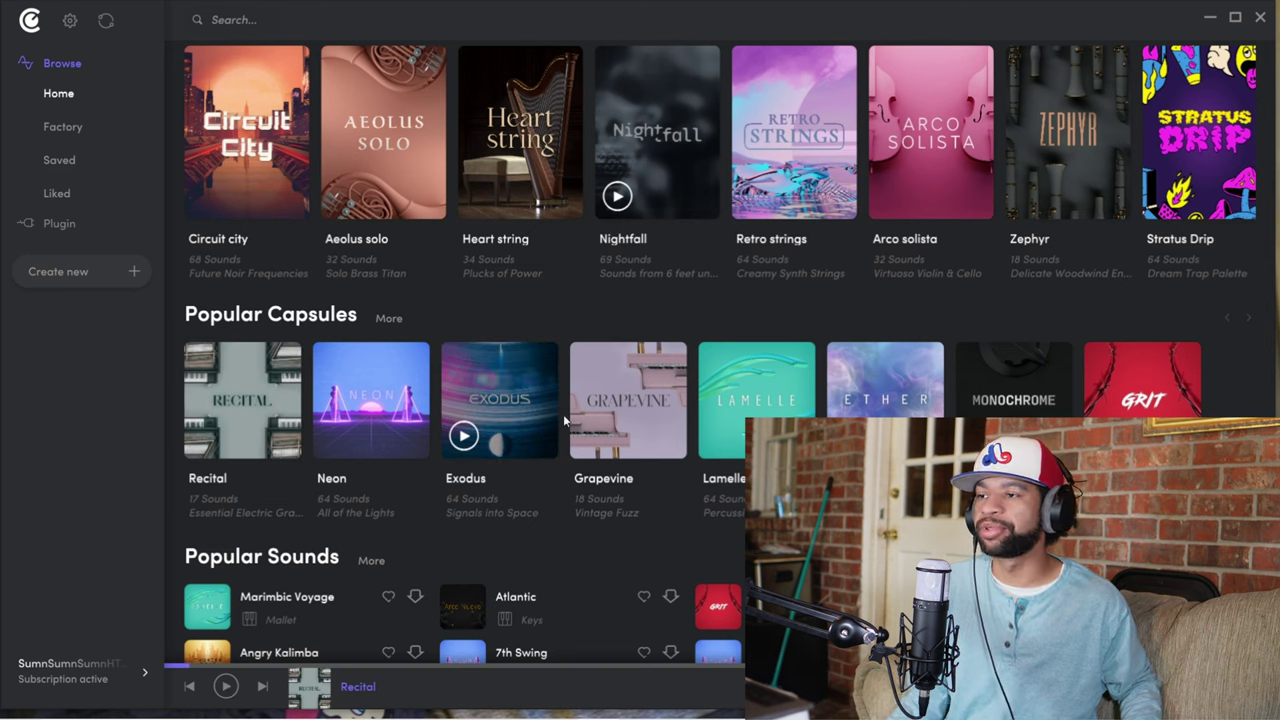
{"action": "mouse_move", "coordinate": [628, 400]}
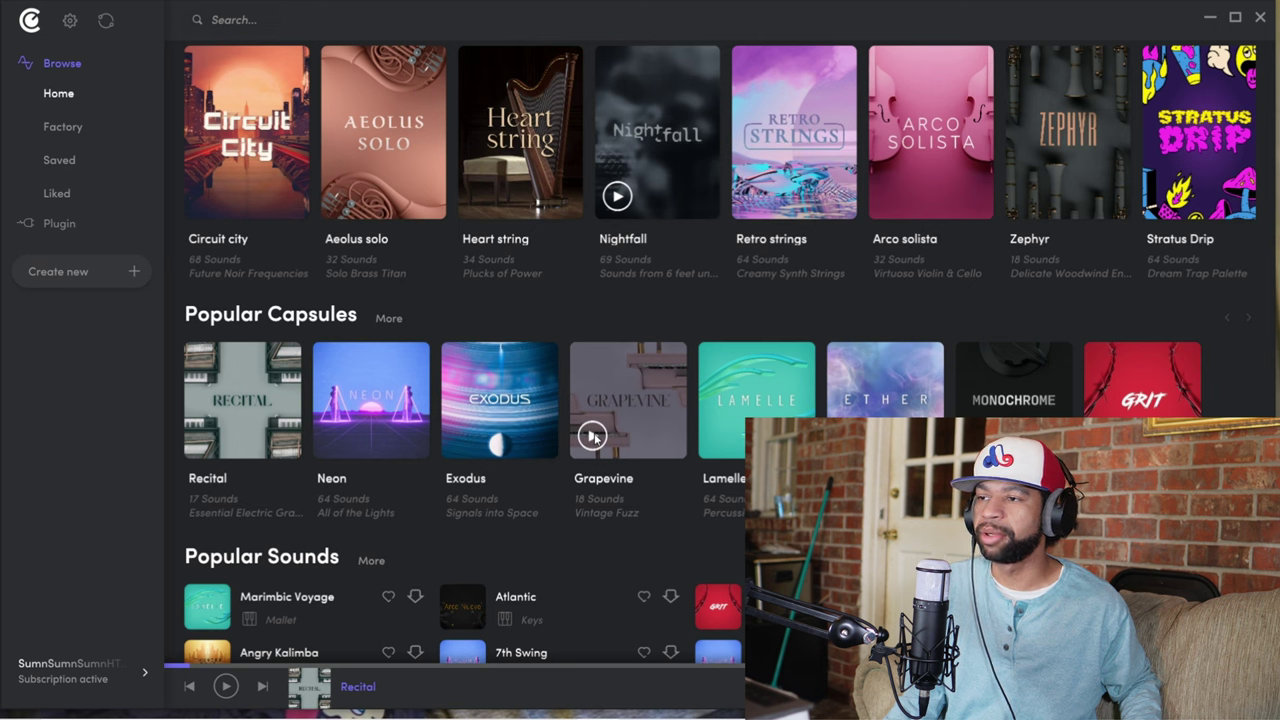
{"action": "left_click", "coordinate": [592, 436]}
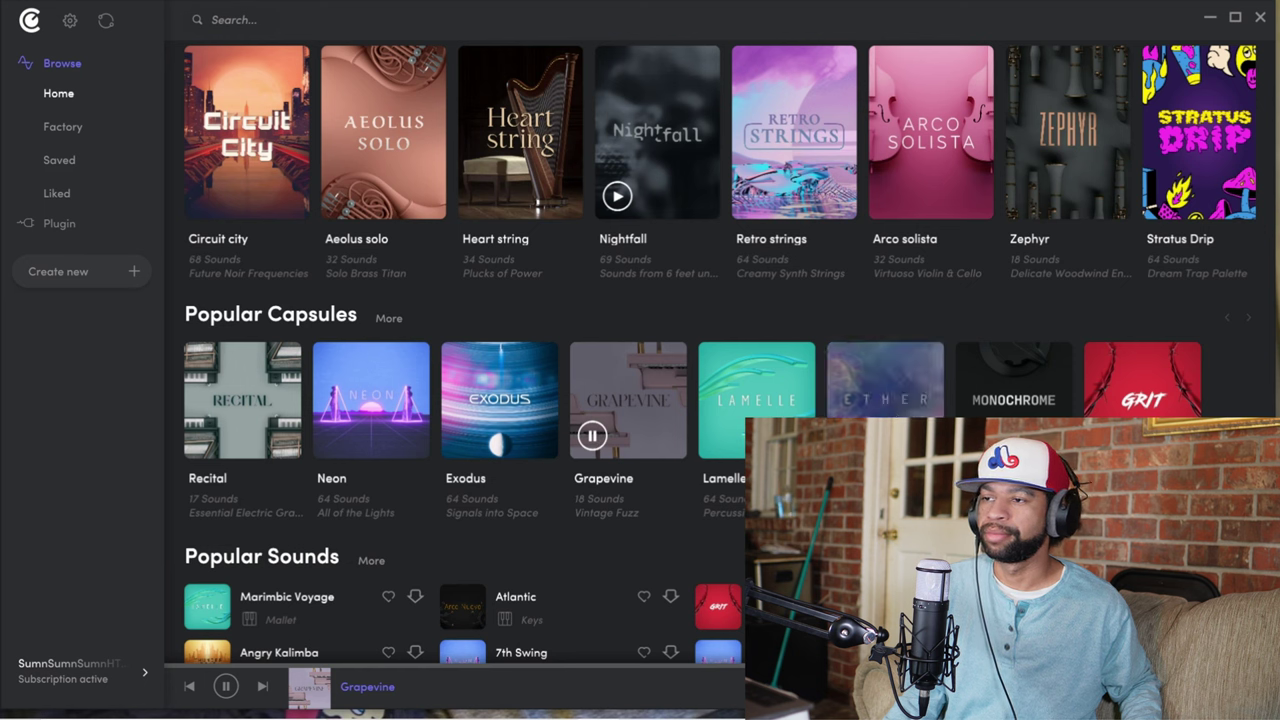
{"action": "left_click", "coordinate": [849, 436]}
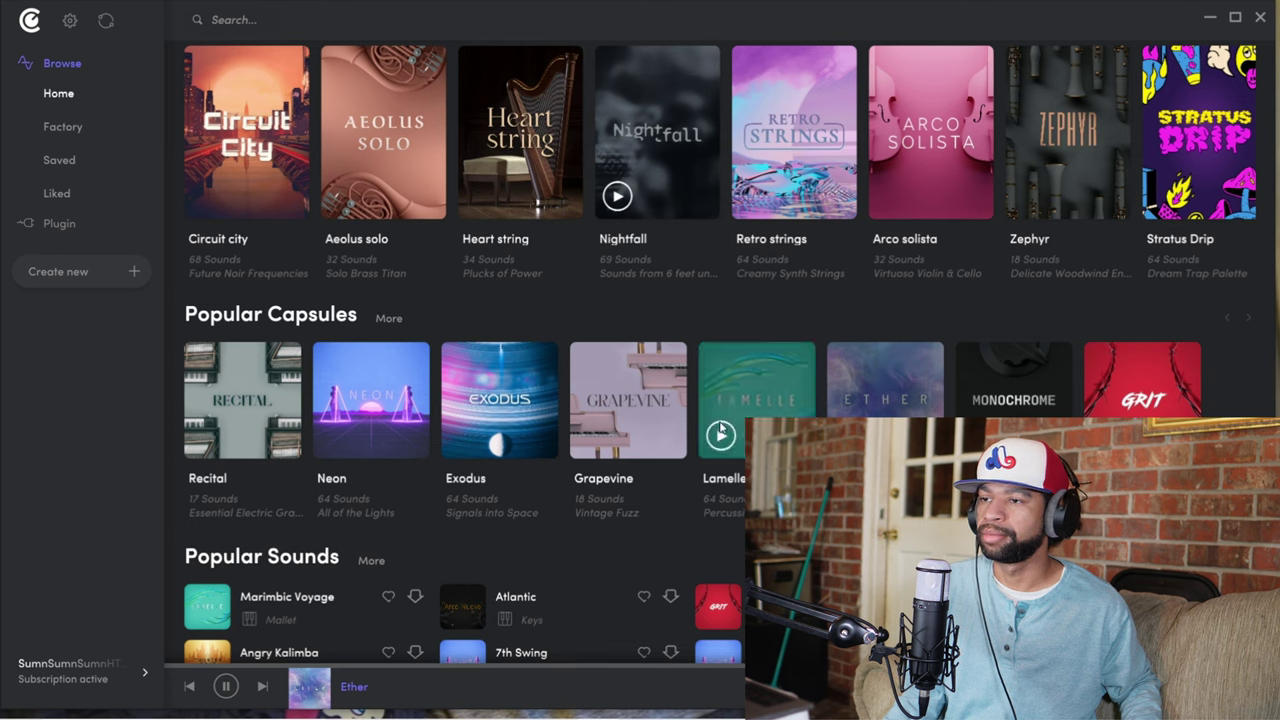
{"action": "mouse_move", "coordinate": [499, 400]}
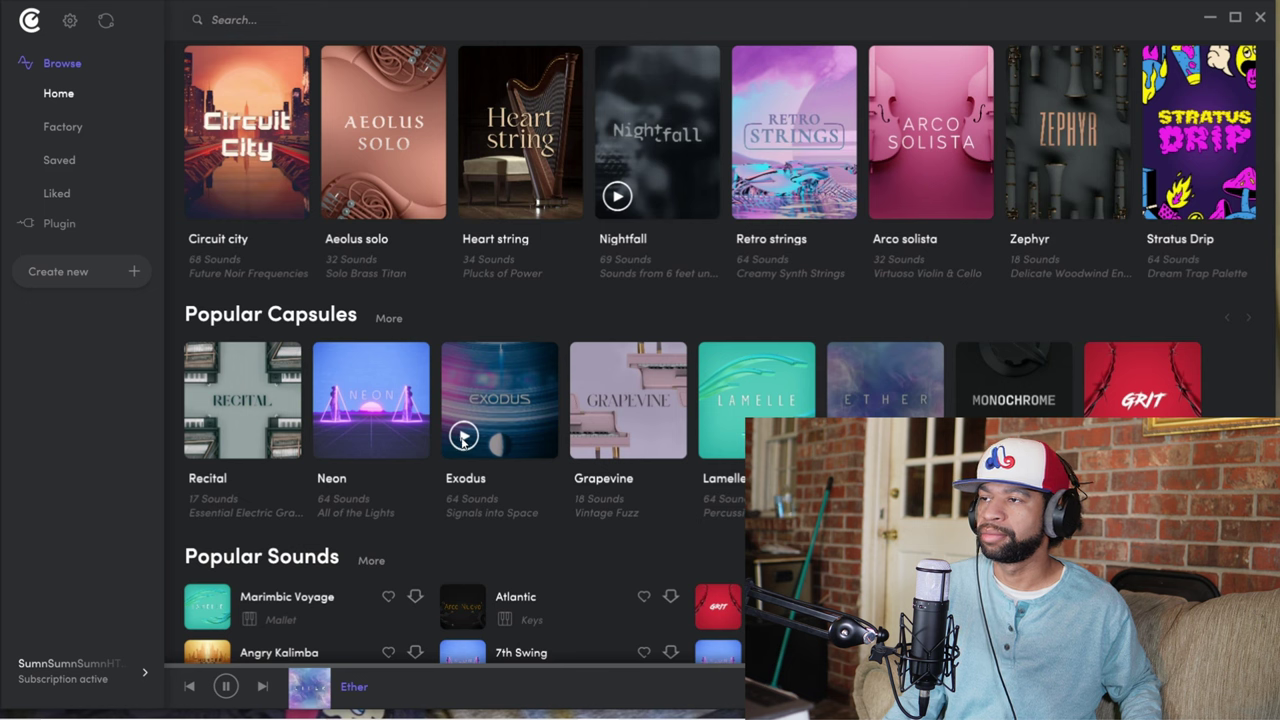
{"action": "left_click", "coordinate": [463, 437]}
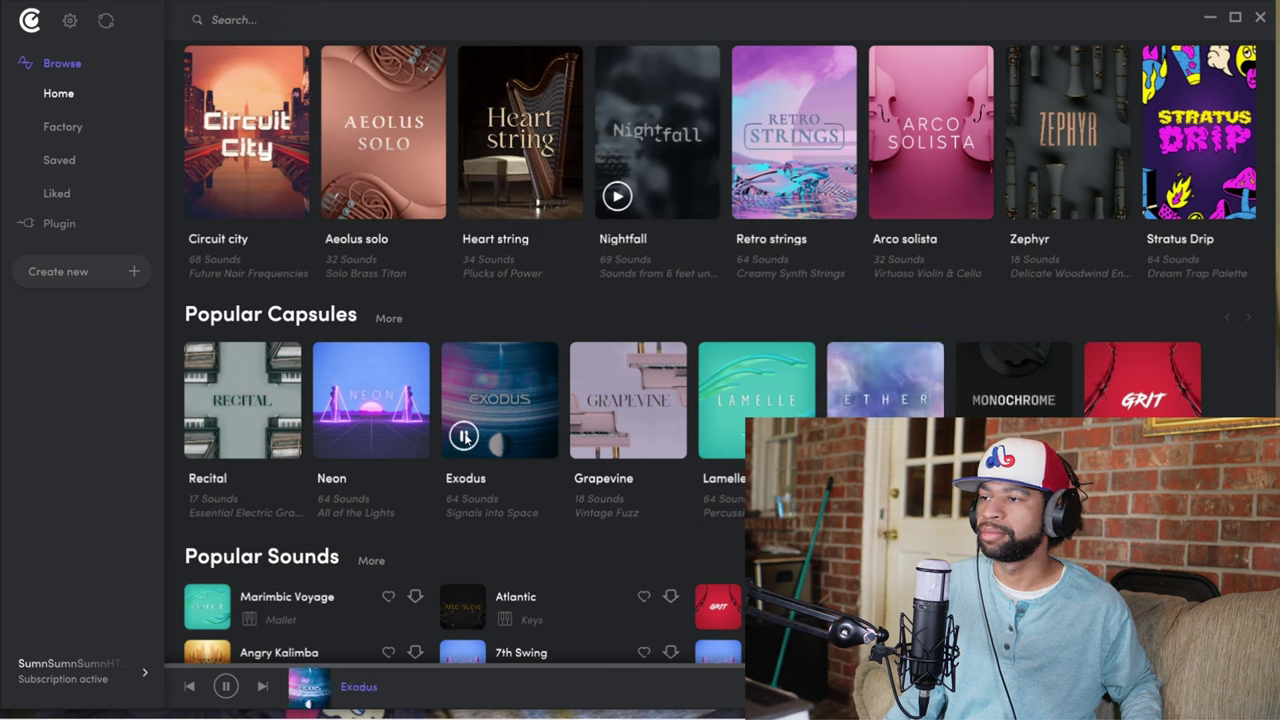
{"action": "left_click", "coordinate": [463, 437]}
{"action": "scroll", "coordinate": [510, 405], "scroll_direction": "down", "scroll_amount": 2}
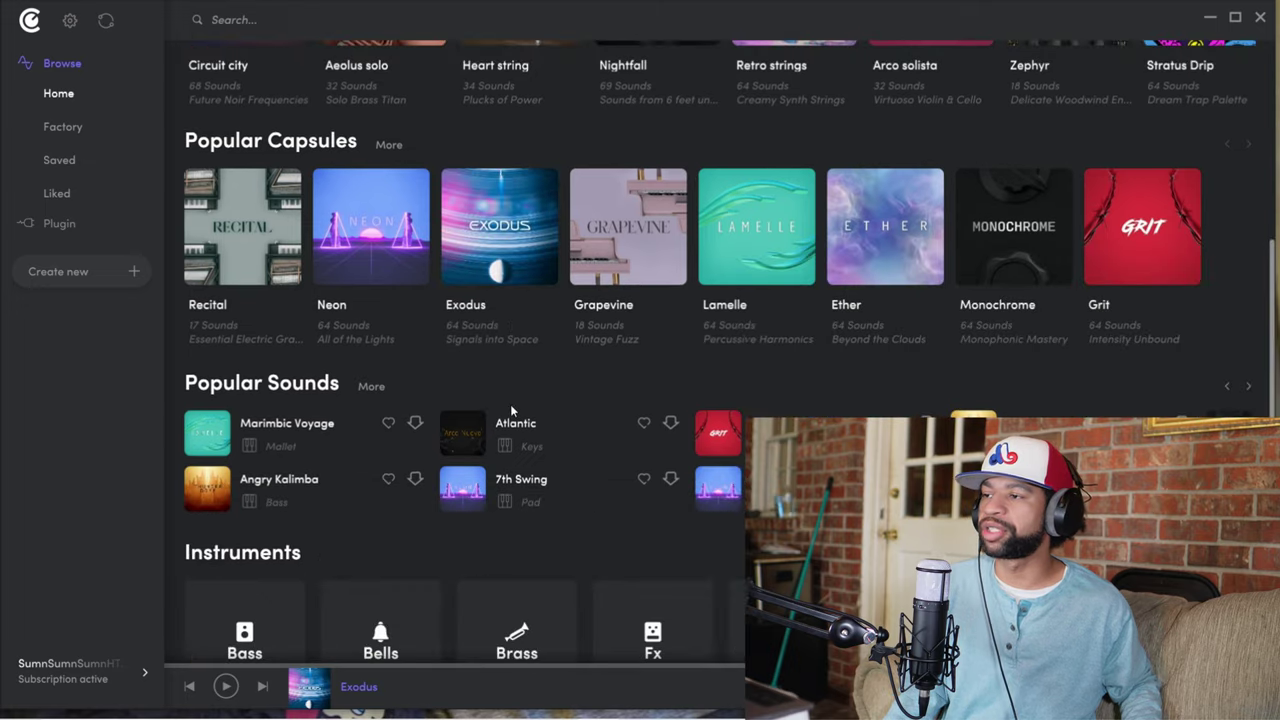
Preview the Marimbic Voyage and Angry Kalimba sounds, then open the Bass instrument category
{"action": "scroll", "coordinate": [510, 404], "scroll_direction": "down", "scroll_amount": 1}
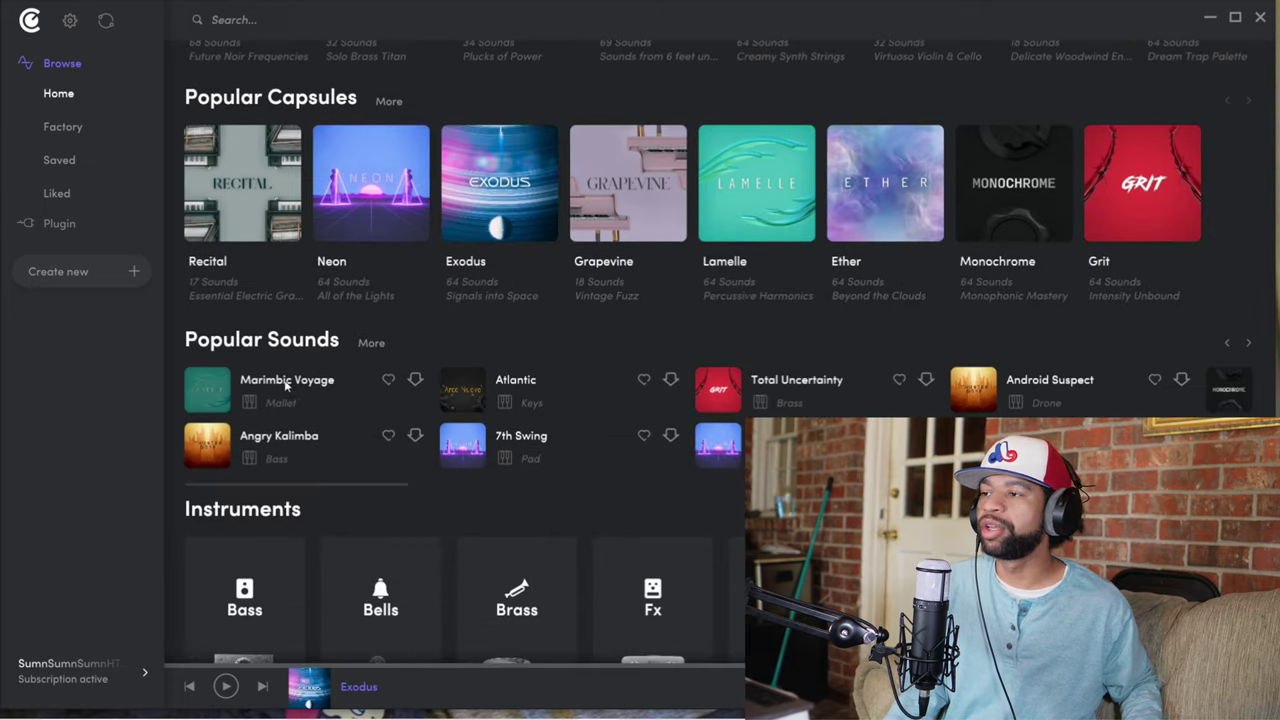
{"action": "left_click", "coordinate": [207, 390]}
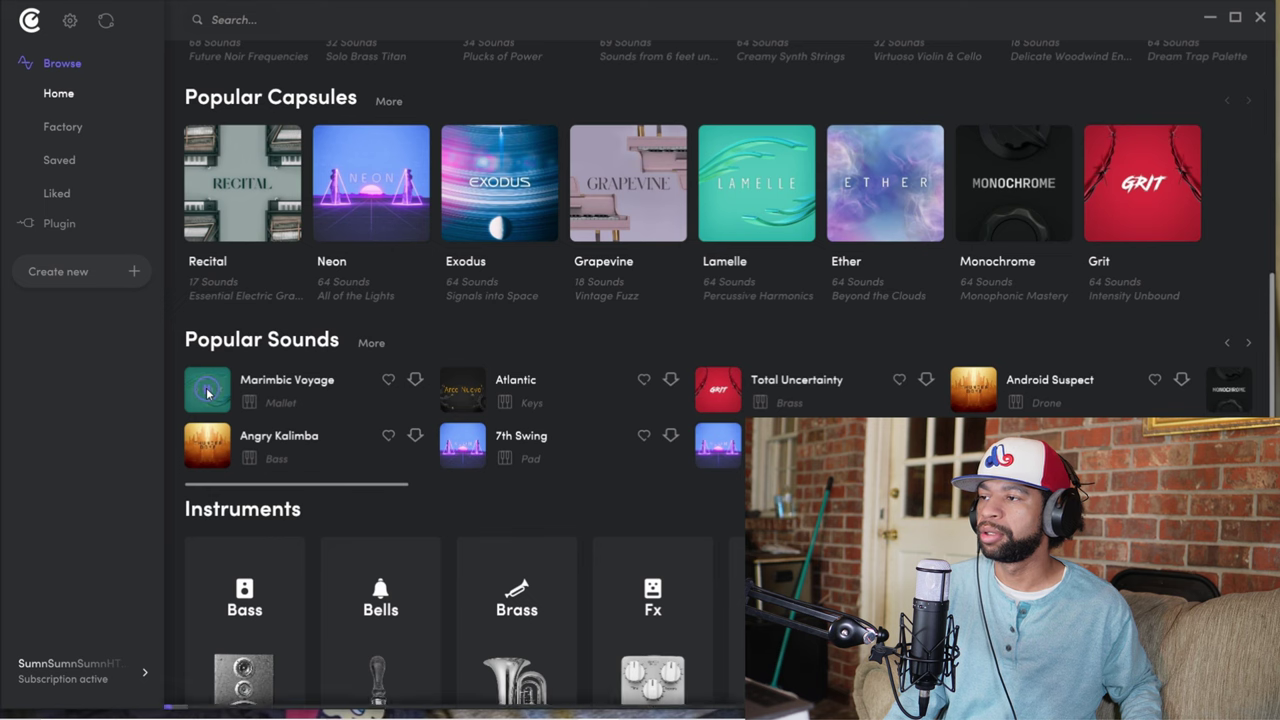
{"action": "left_click", "coordinate": [210, 440]}
{"action": "scroll", "coordinate": [356, 395], "scroll_direction": "down", "scroll_amount": 2}
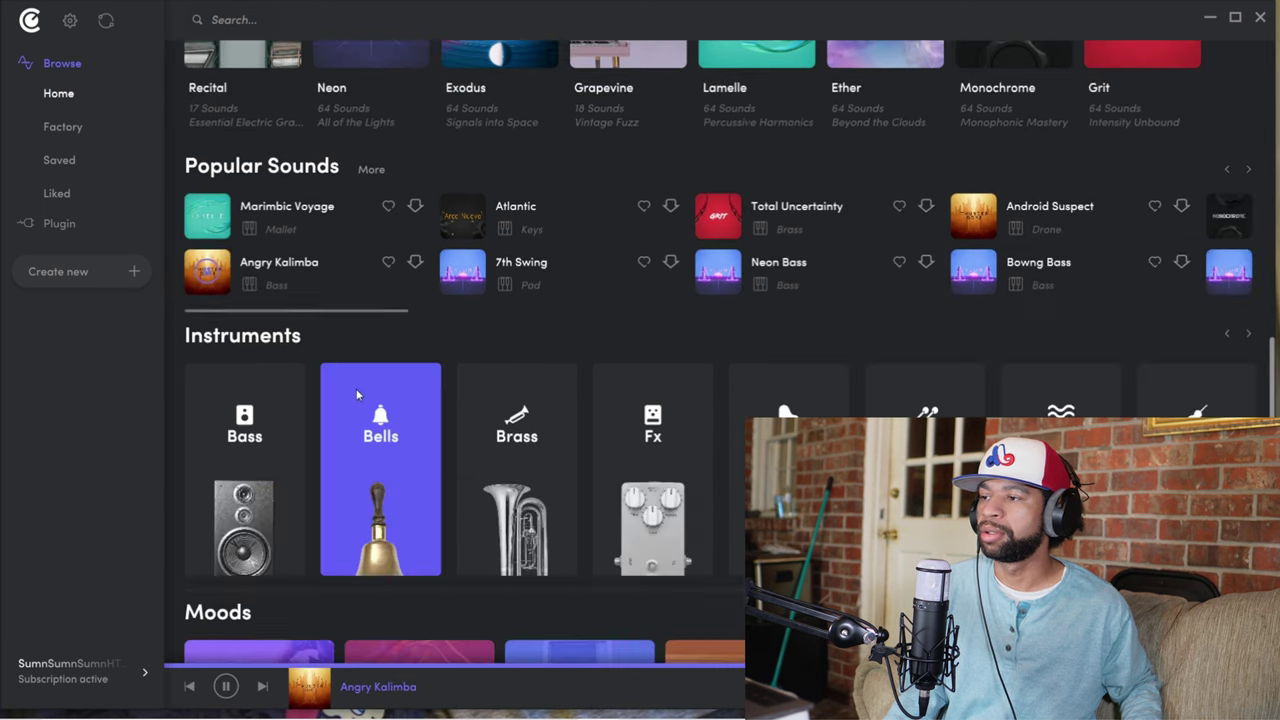
{"action": "scroll", "coordinate": [360, 395], "scroll_direction": "down", "scroll_amount": 1}
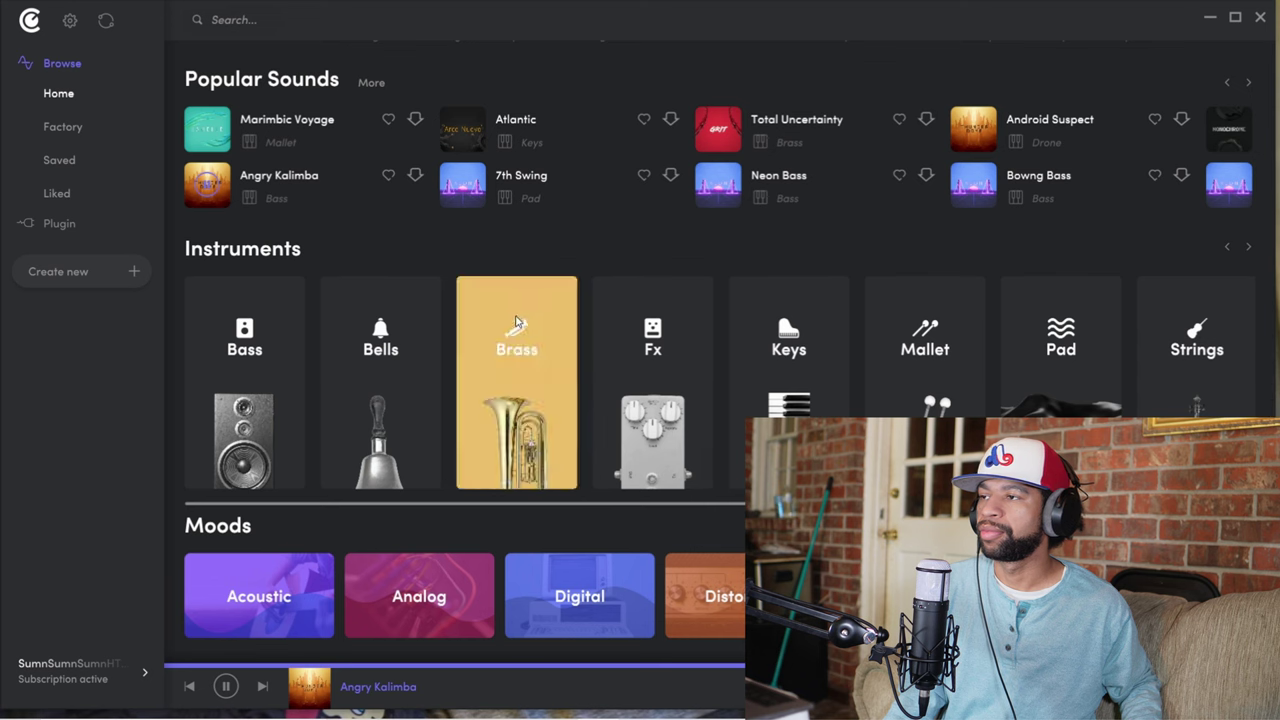
{"action": "left_click", "coordinate": [250, 348]}
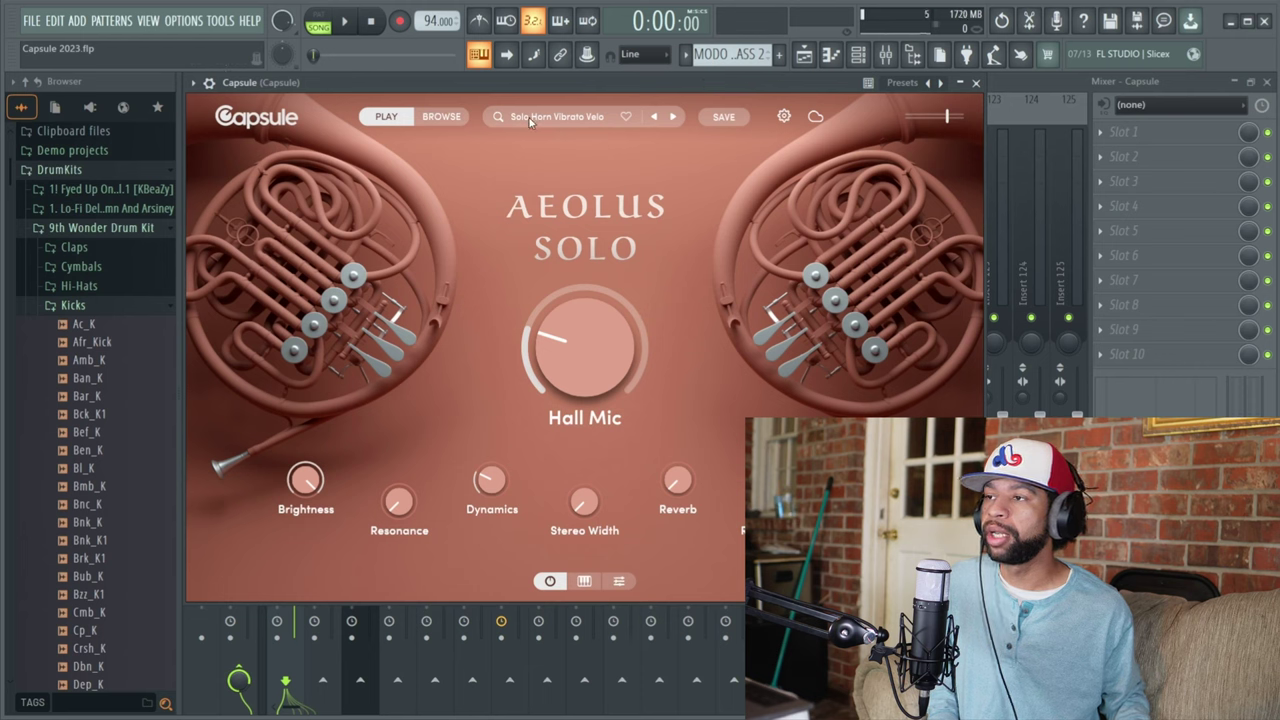
In the plugin's browser, preview Fractured Coda and open the Aeolus Solo sound list
{"action": "left_click", "coordinate": [445, 117]}
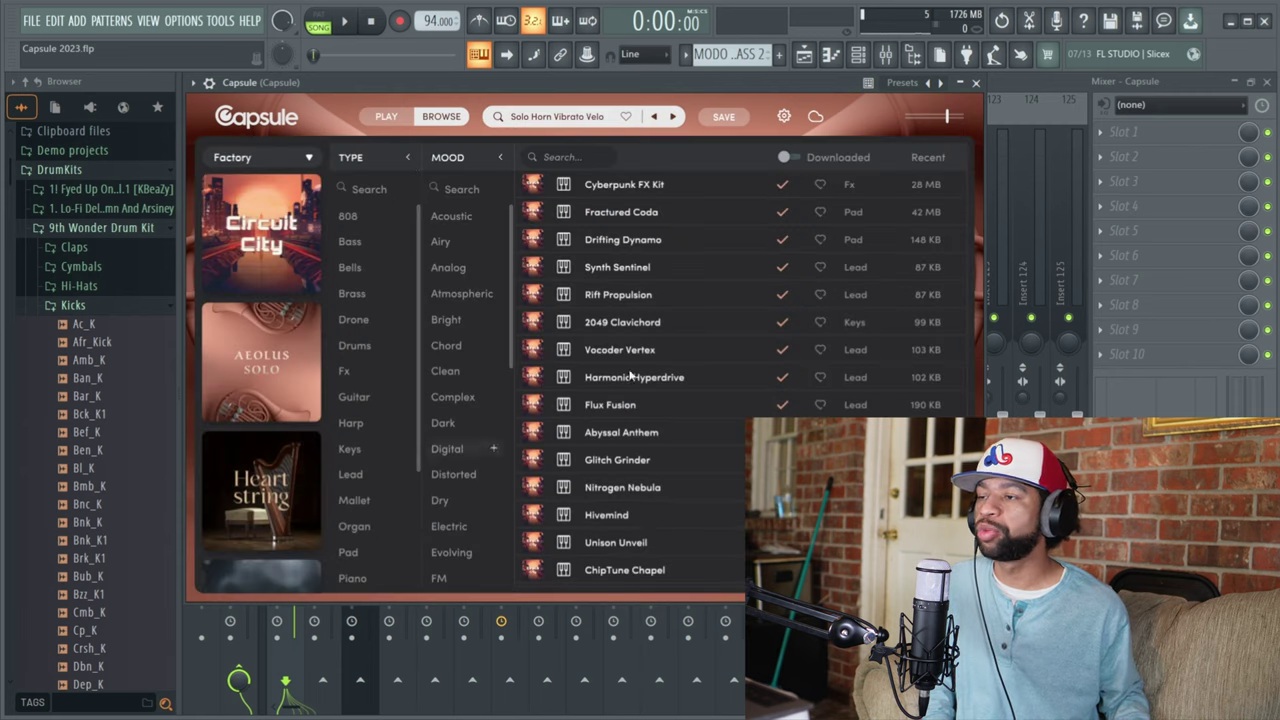
{"action": "left_click", "coordinate": [640, 212]}
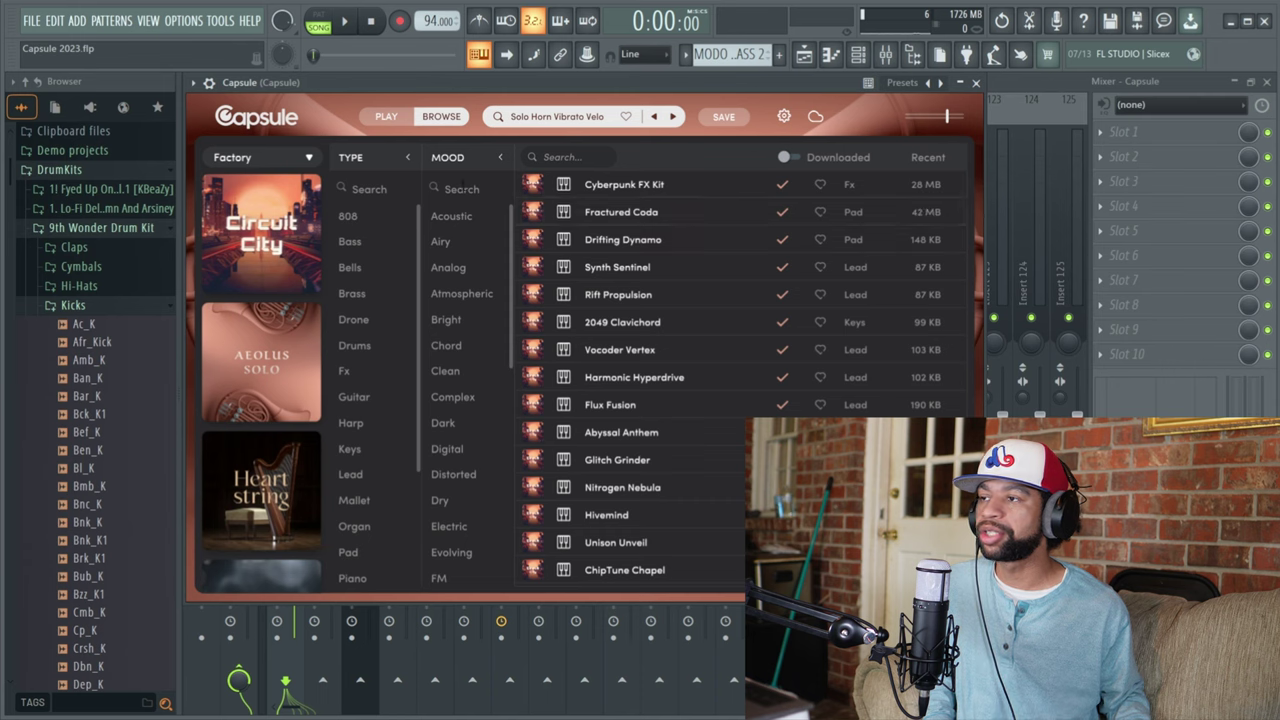
{"action": "left_click", "coordinate": [260, 347]}
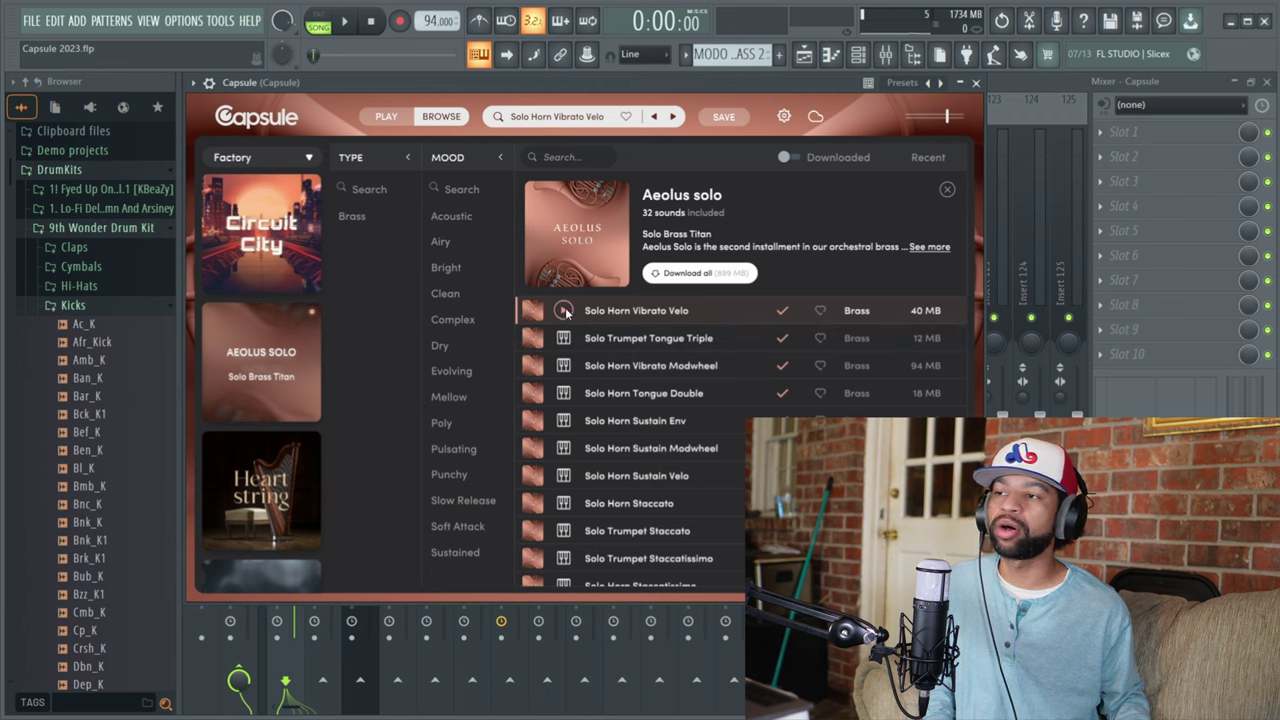
Preview Aeolus Solo sounds from Solo Horn Vibrato Velo through Solo Trumpet Staccato
{"action": "left_click", "coordinate": [563, 311]}
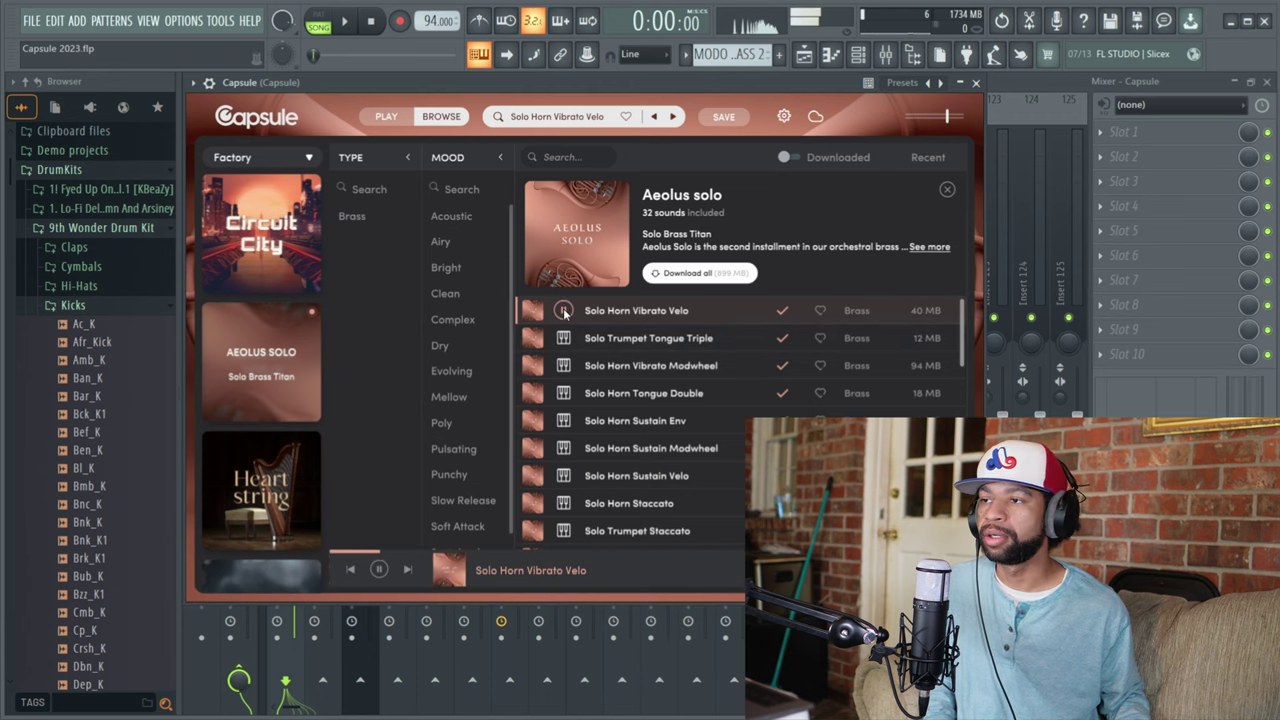
{"action": "left_click", "coordinate": [563, 338]}
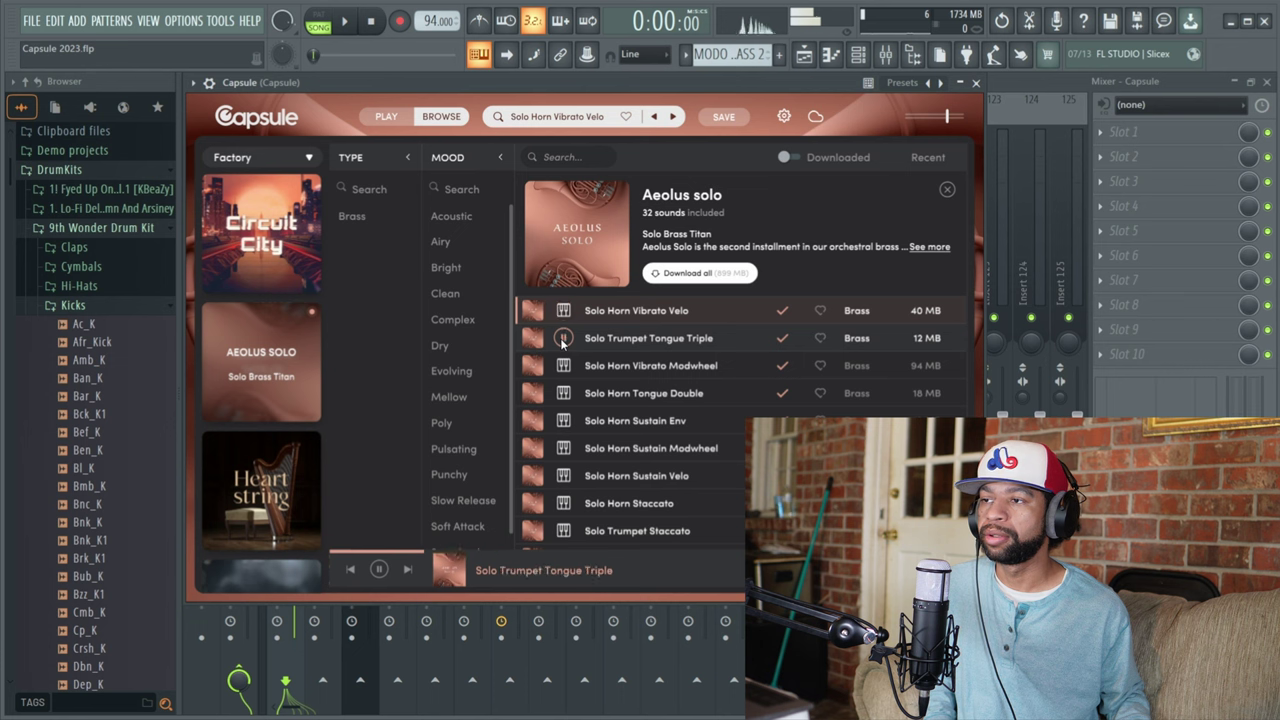
{"action": "left_click", "coordinate": [564, 366]}
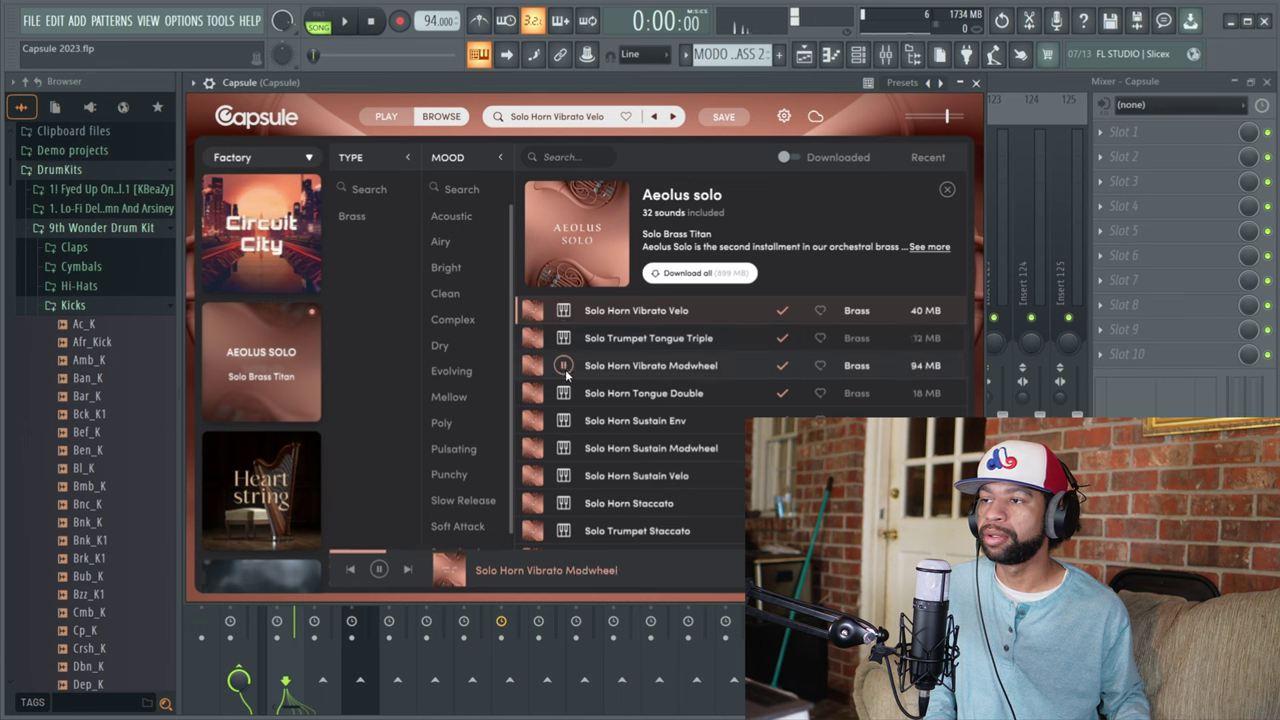
{"action": "left_click", "coordinate": [564, 421]}
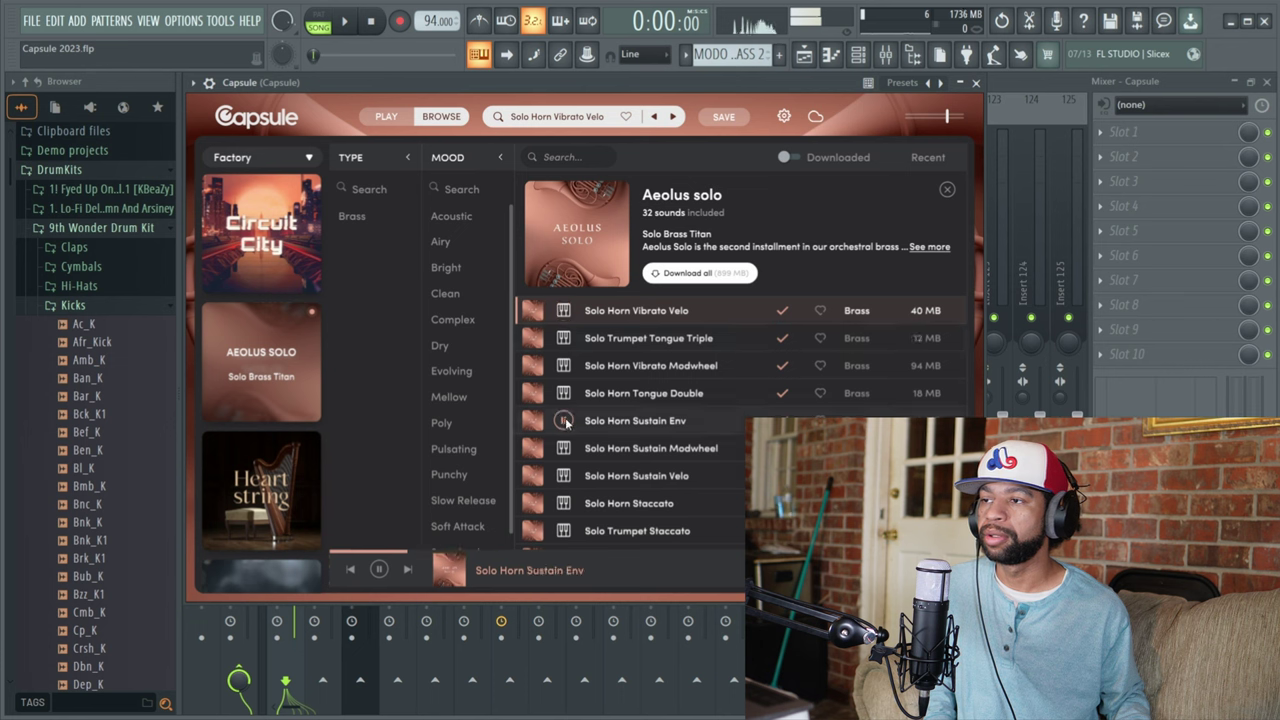
{"action": "left_click", "coordinate": [564, 448]}
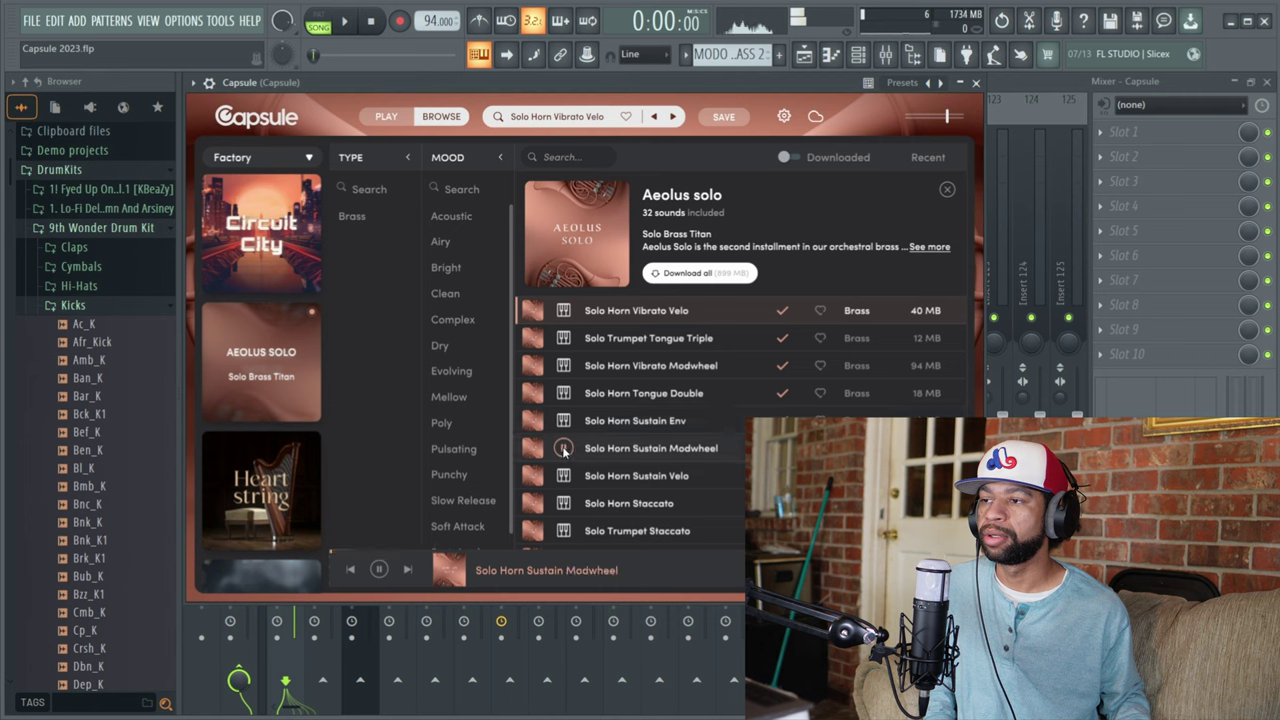
{"action": "scroll", "coordinate": [562, 448], "scroll_direction": "down", "scroll_amount": 1}
{"action": "scroll", "coordinate": [553, 436], "scroll_direction": "down", "scroll_amount": 1}
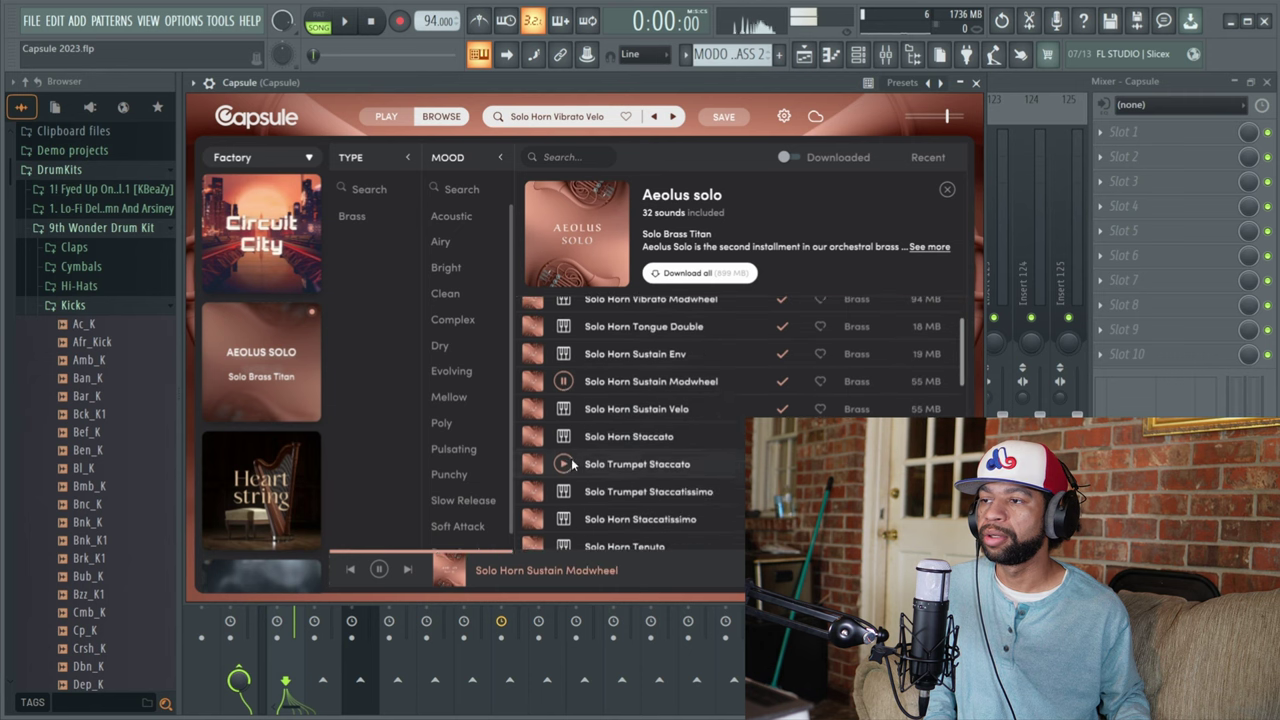
{"action": "left_click", "coordinate": [561, 410]}
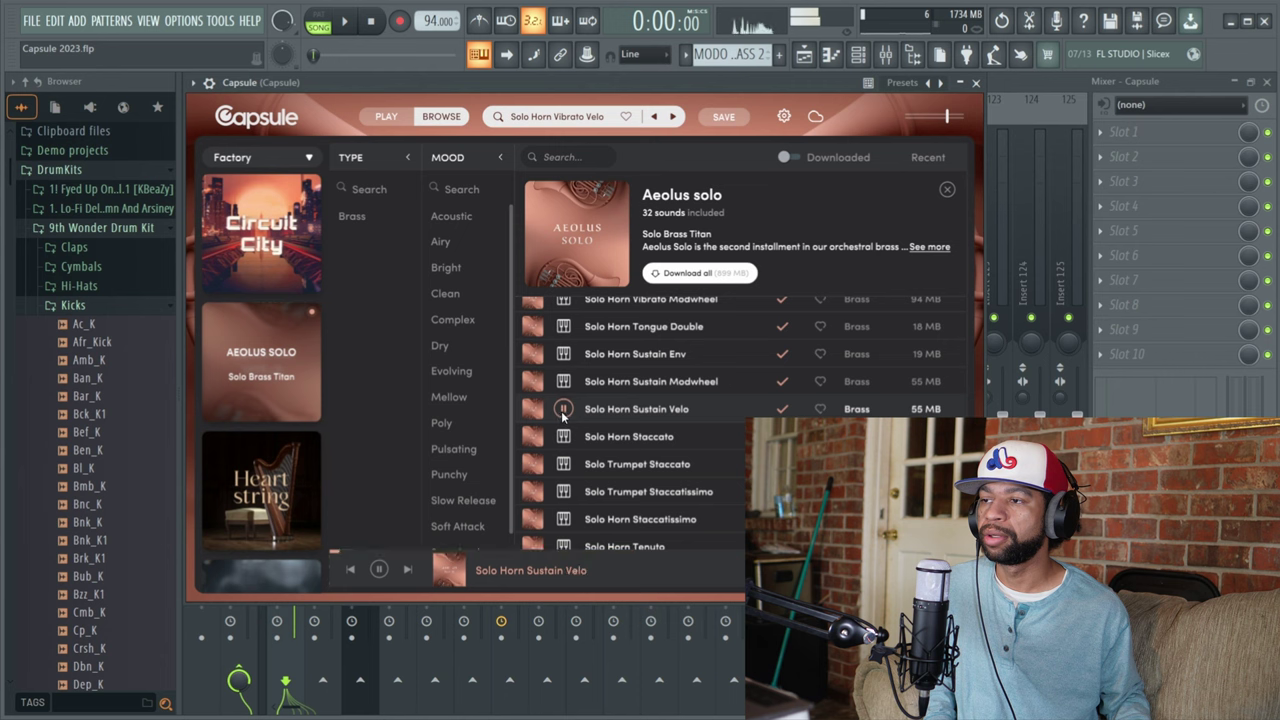
{"action": "left_click", "coordinate": [563, 466]}
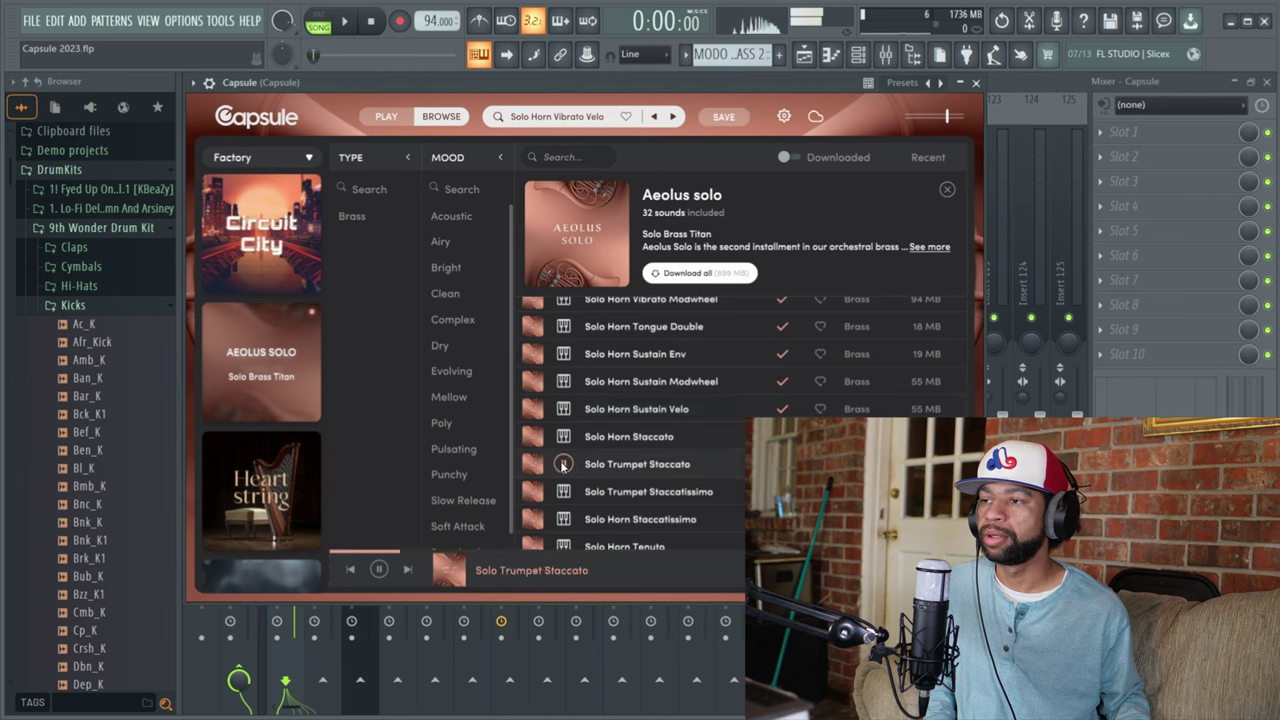
Preview the Staccatissimo, Tenuto, Horn Fall and Trumpet Trill Minor sounds, then stop playback
{"action": "scroll", "coordinate": [564, 465], "scroll_direction": "down", "scroll_amount": 1}
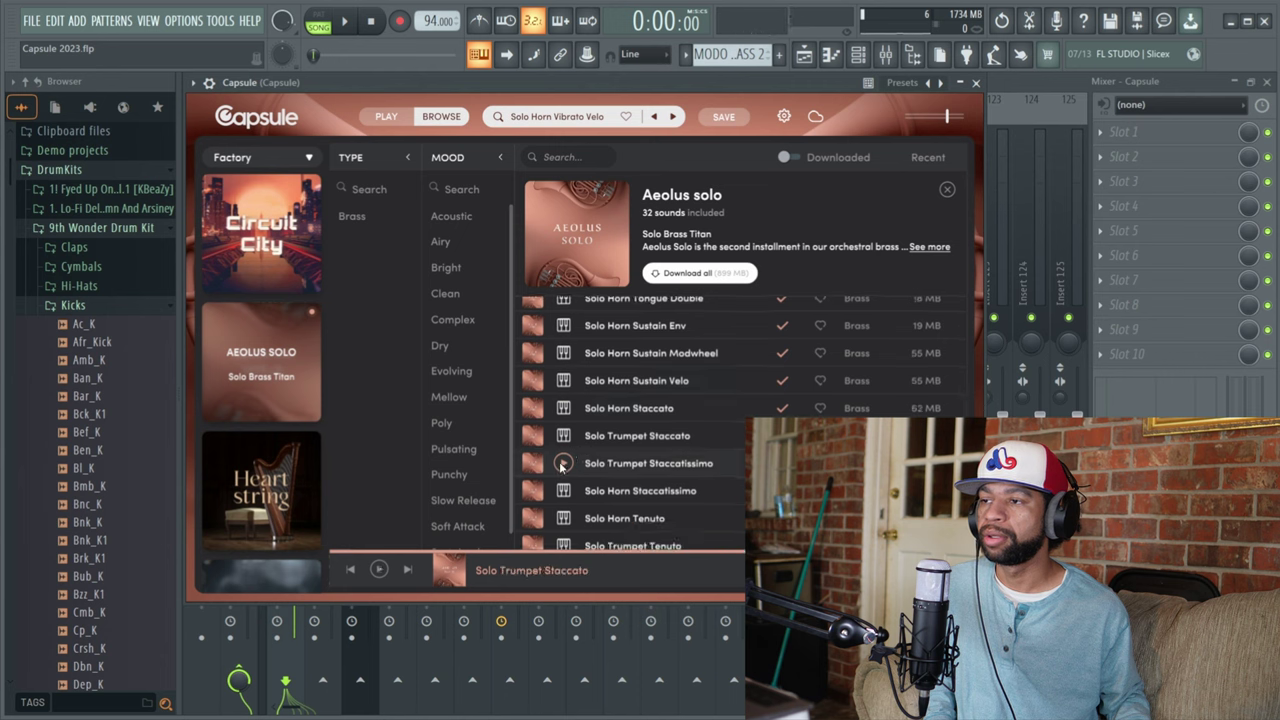
{"action": "left_click", "coordinate": [562, 464]}
{"action": "left_click", "coordinate": [563, 491]}
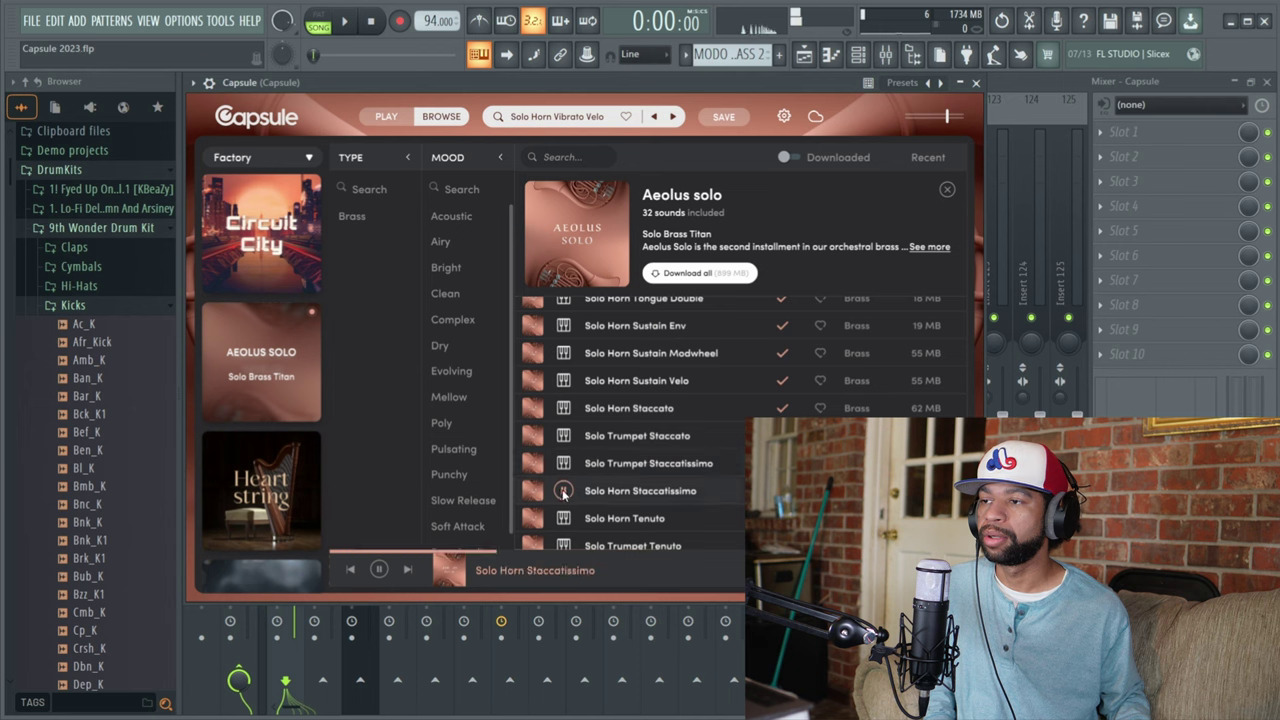
{"action": "left_click", "coordinate": [563, 518]}
{"action": "scroll", "coordinate": [568, 500], "scroll_direction": "down", "scroll_amount": 1}
{"action": "scroll", "coordinate": [572, 490], "scroll_direction": "down", "scroll_amount": 1}
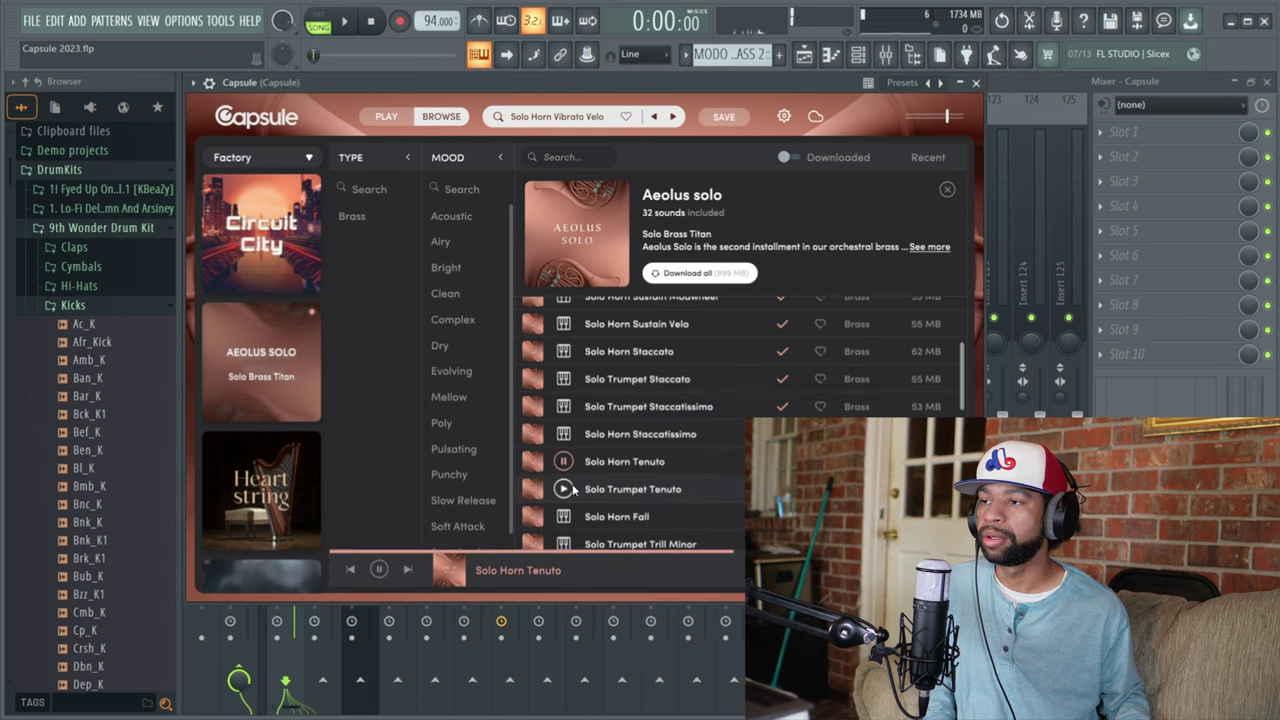
{"action": "left_click", "coordinate": [565, 490]}
{"action": "scroll", "coordinate": [564, 494], "scroll_direction": "down", "scroll_amount": 1}
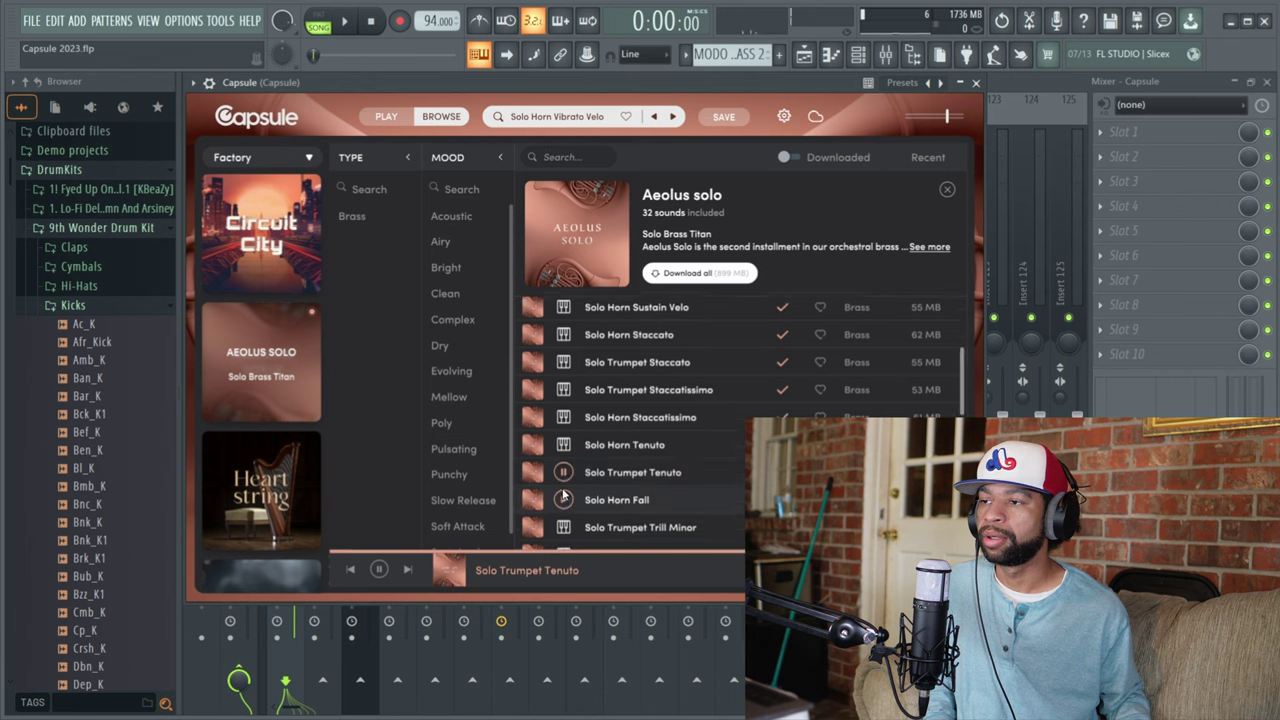
{"action": "left_click", "coordinate": [563, 499]}
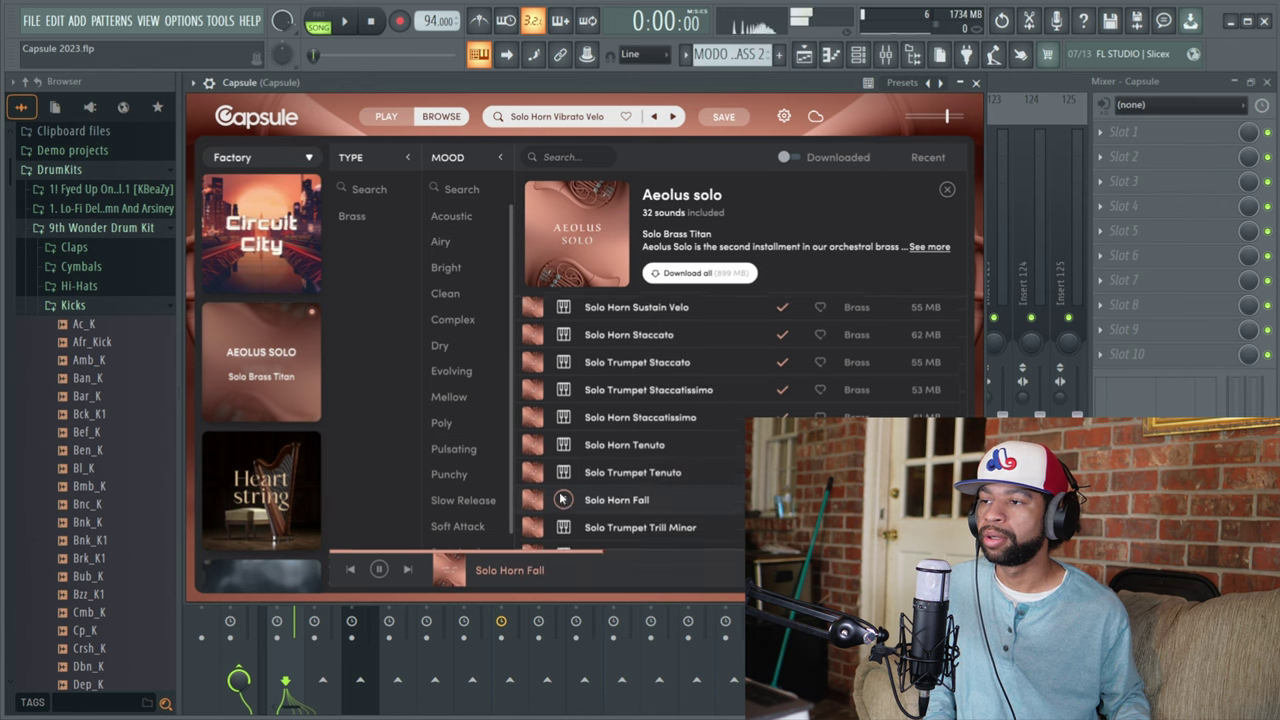
{"action": "scroll", "coordinate": [563, 505], "scroll_direction": "down", "scroll_amount": 1}
{"action": "left_click", "coordinate": [563, 511]}
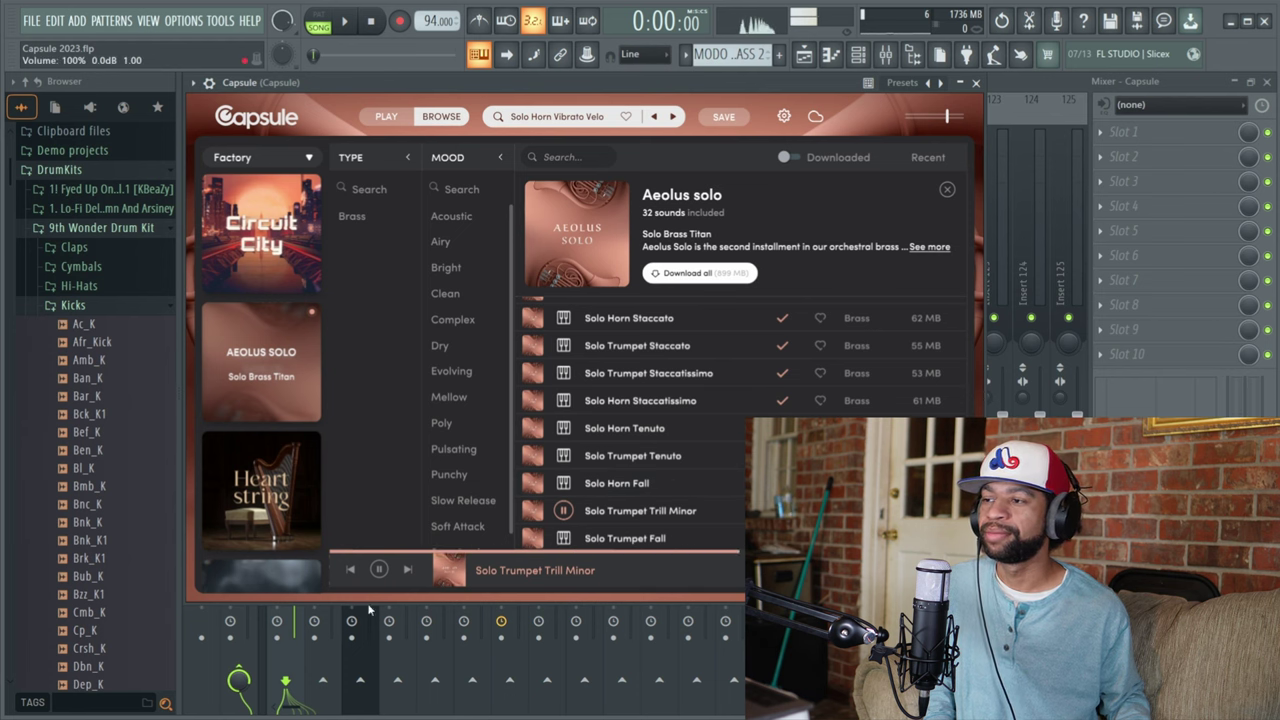
{"action": "left_click", "coordinate": [378, 569]}
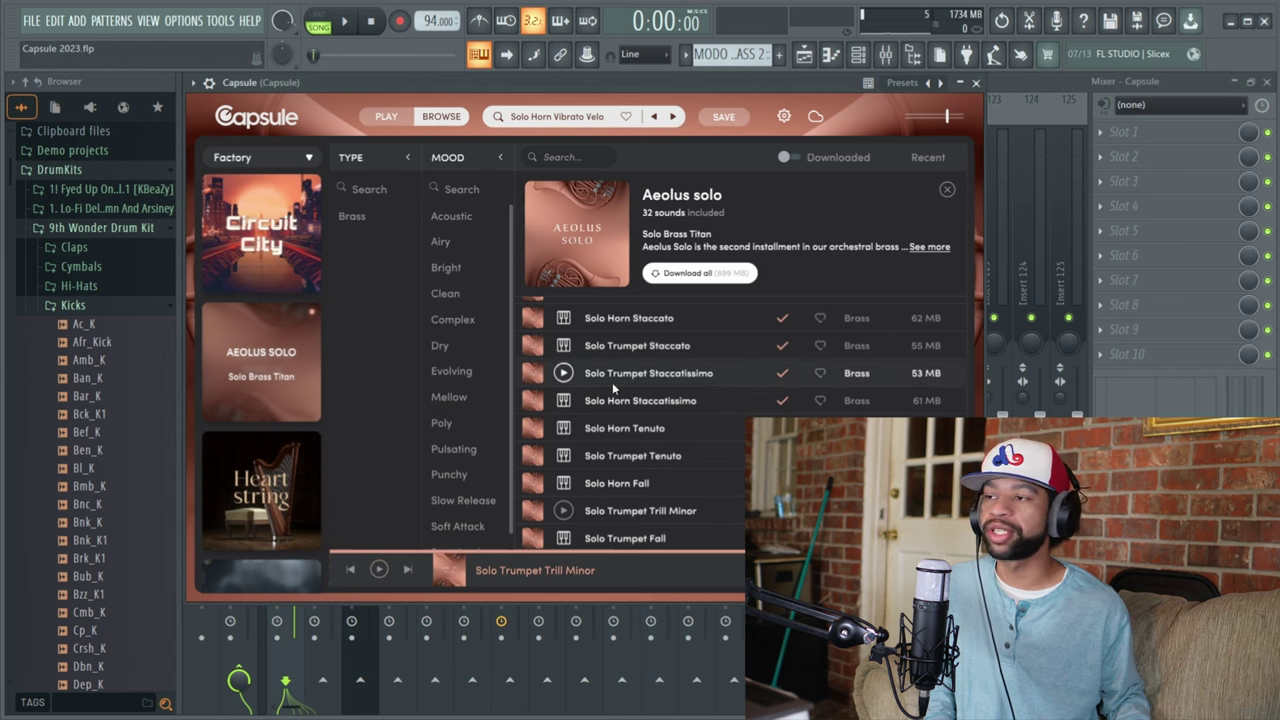
Open Circuit City and preview Cyberpunk FX Kit, Fractured Coda, Drifting Dynamo and Synth Sentinel
{"action": "left_click", "coordinate": [268, 211]}
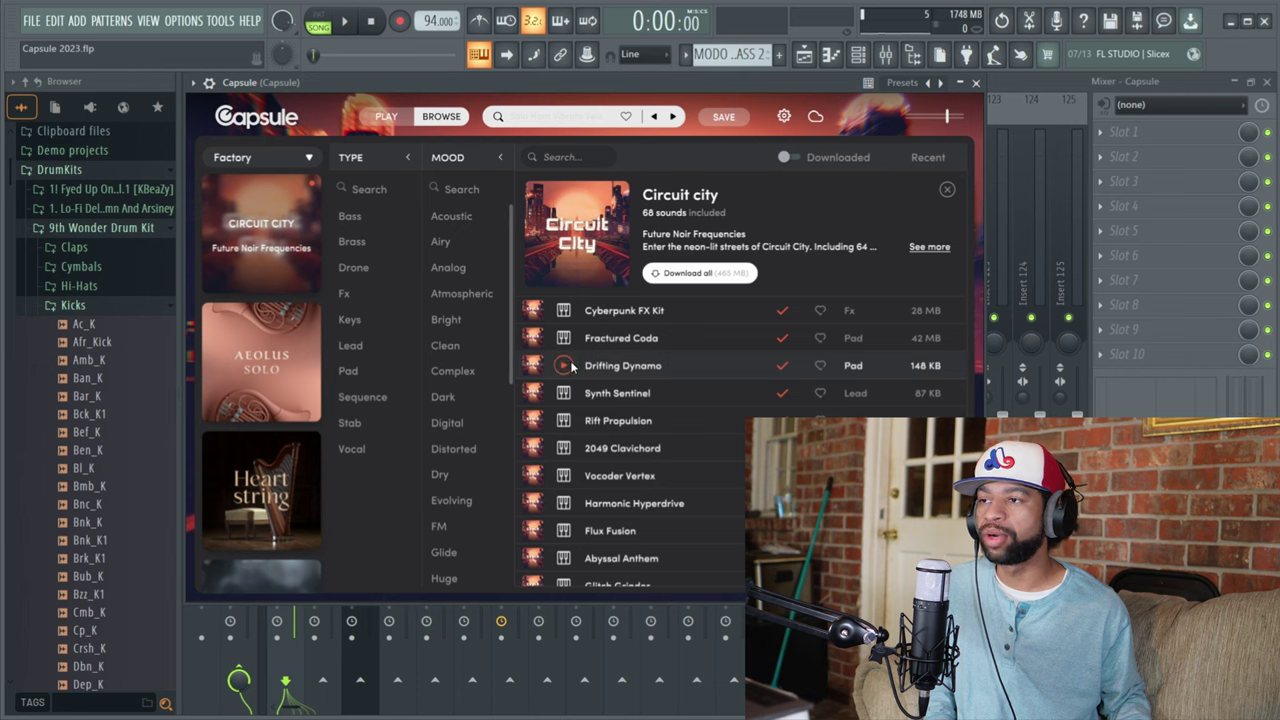
{"action": "mouse_move", "coordinate": [564, 311]}
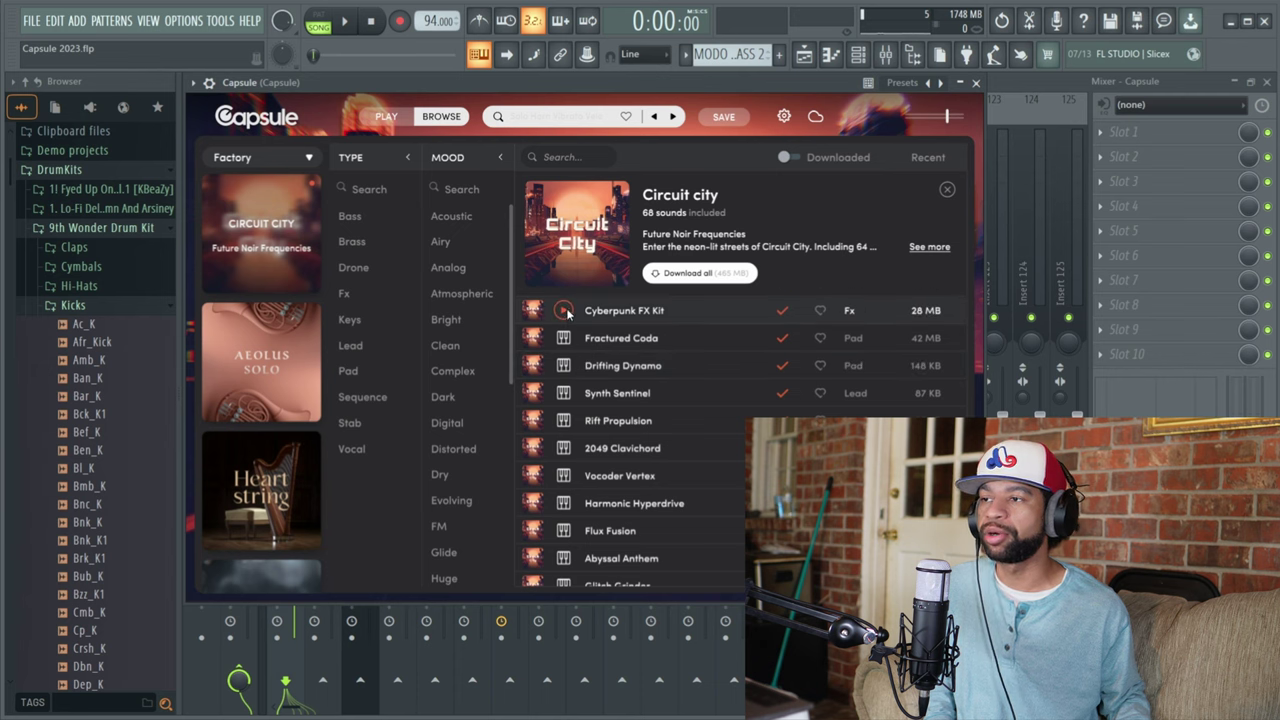
{"action": "left_click", "coordinate": [565, 311]}
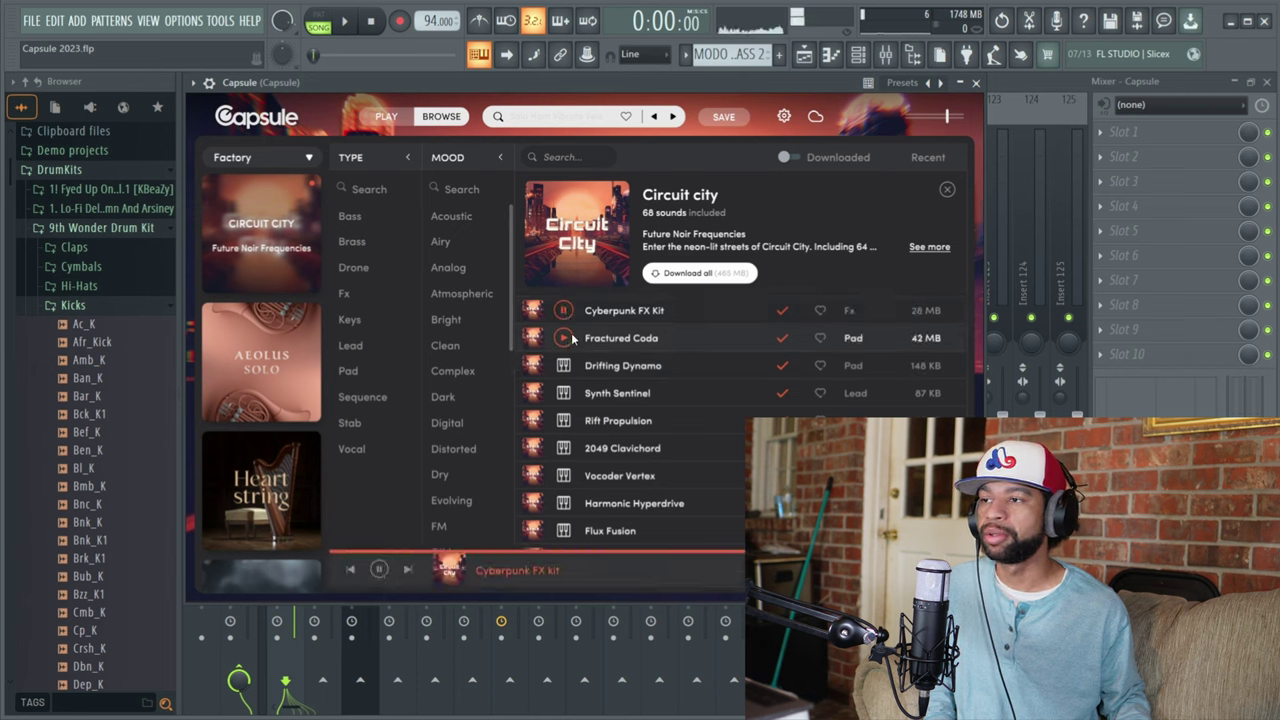
{"action": "left_click", "coordinate": [565, 338]}
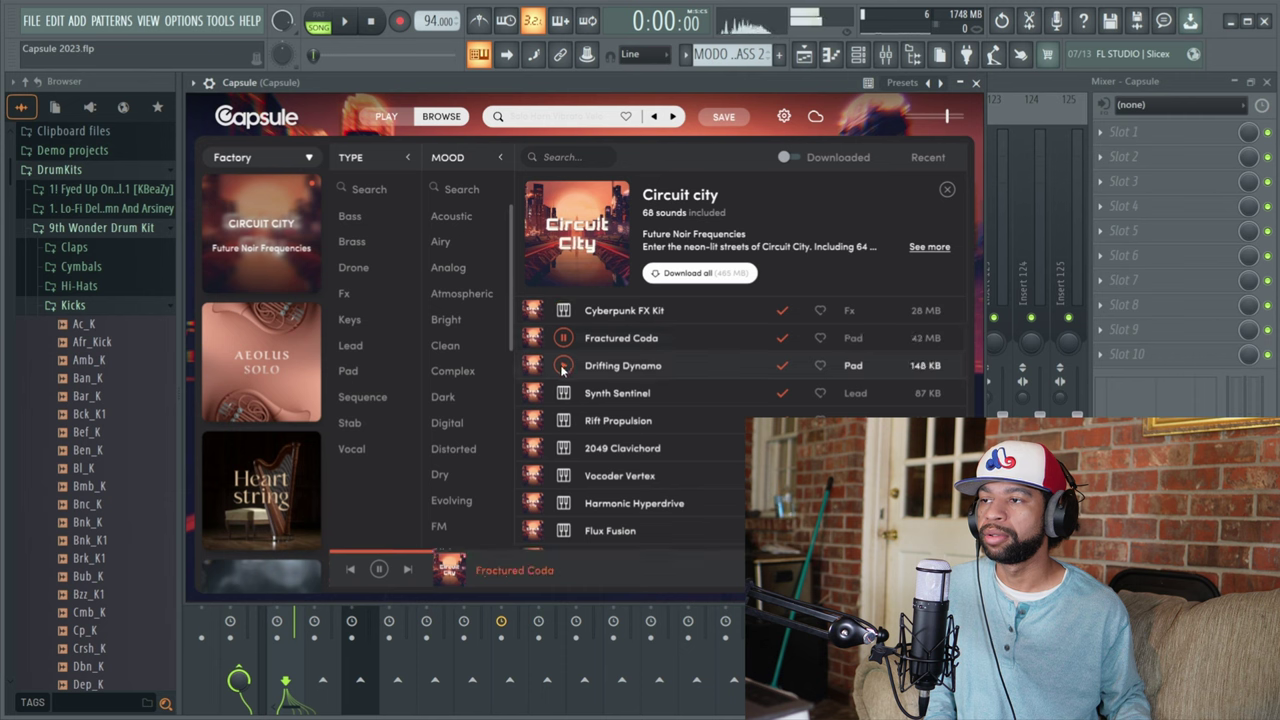
{"action": "left_click", "coordinate": [563, 366]}
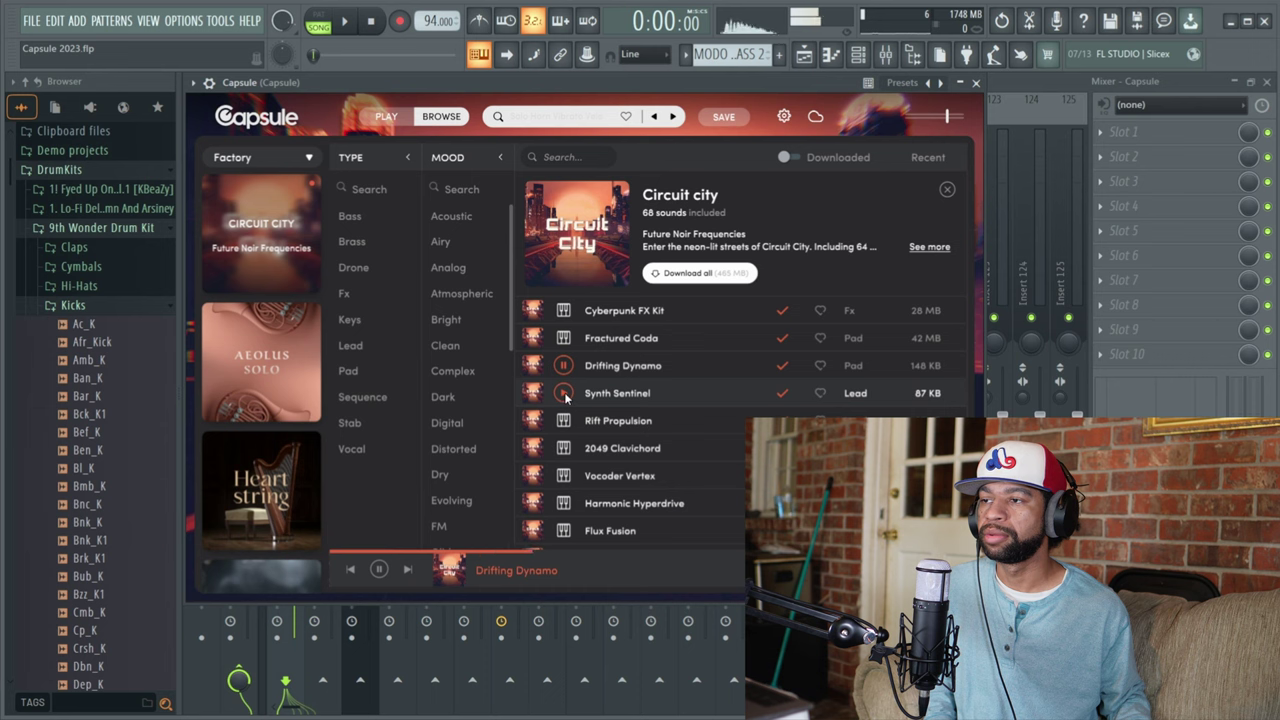
{"action": "left_click", "coordinate": [564, 393]}
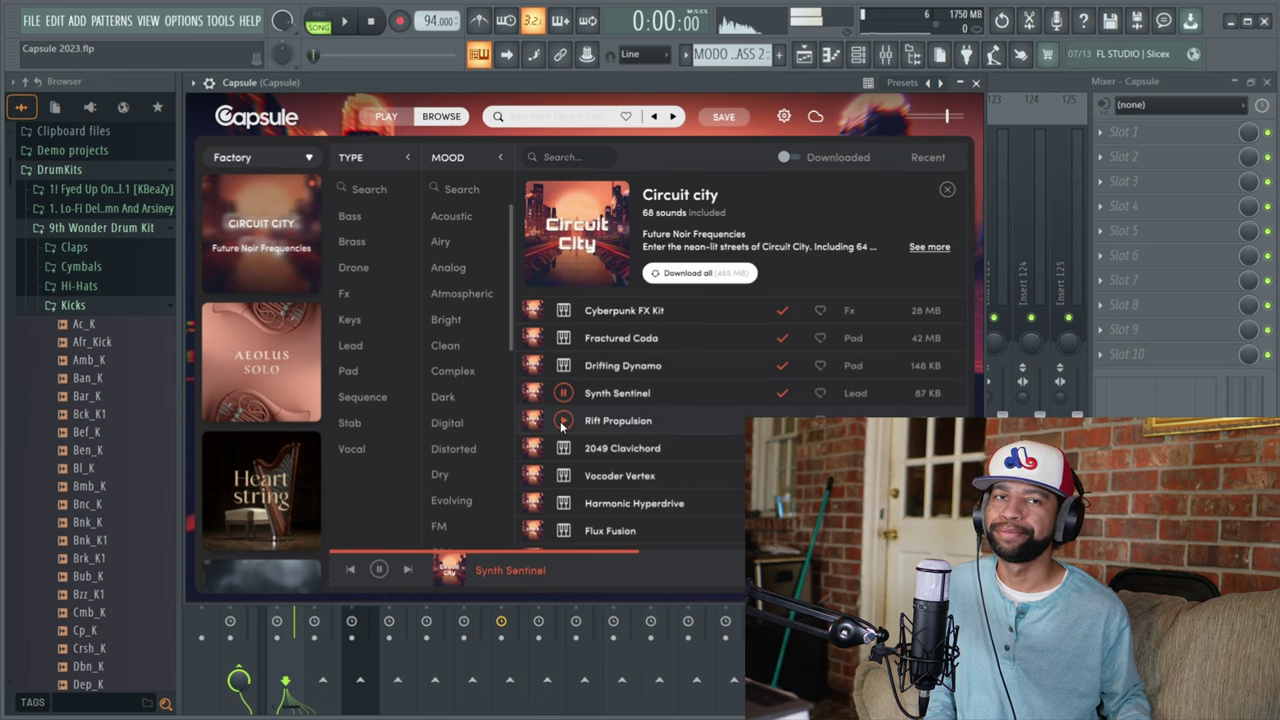
{"action": "left_click", "coordinate": [379, 570]}
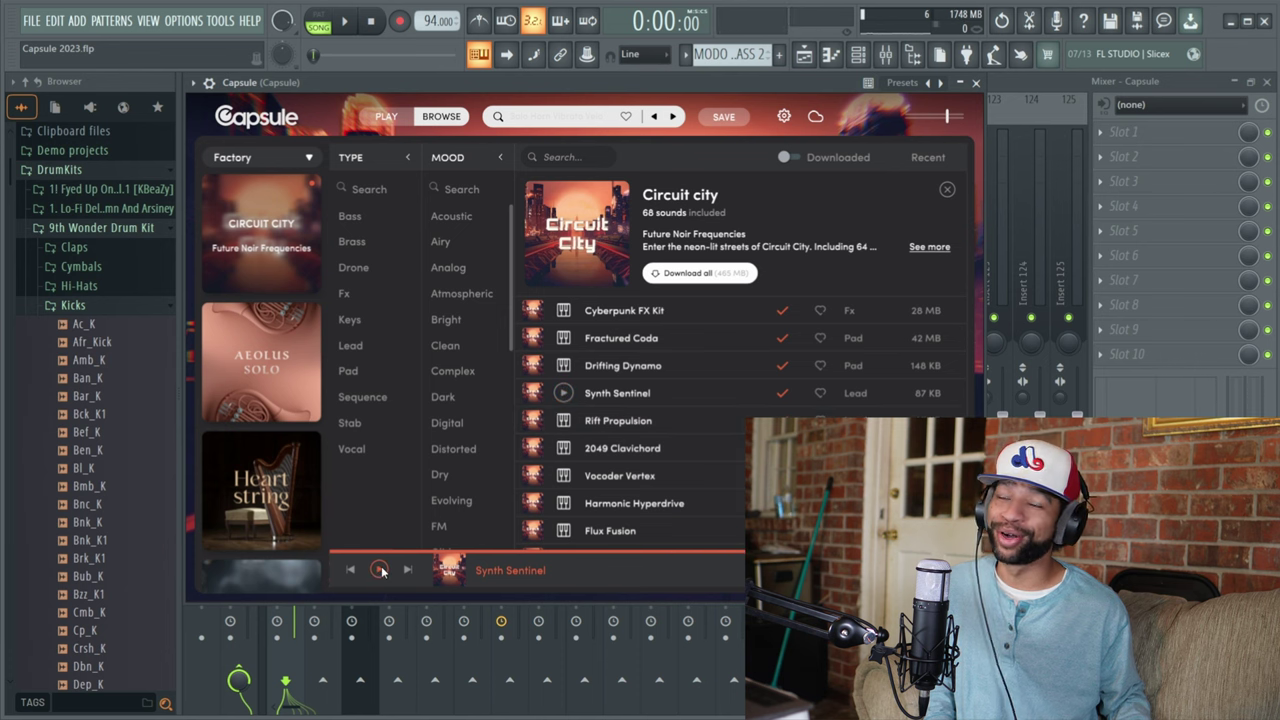
Preview Rift Propulsion, 2049 Clavichord, Vocoder Vertex and Harmonic Hyperdrive, then stop
{"action": "left_click", "coordinate": [561, 421]}
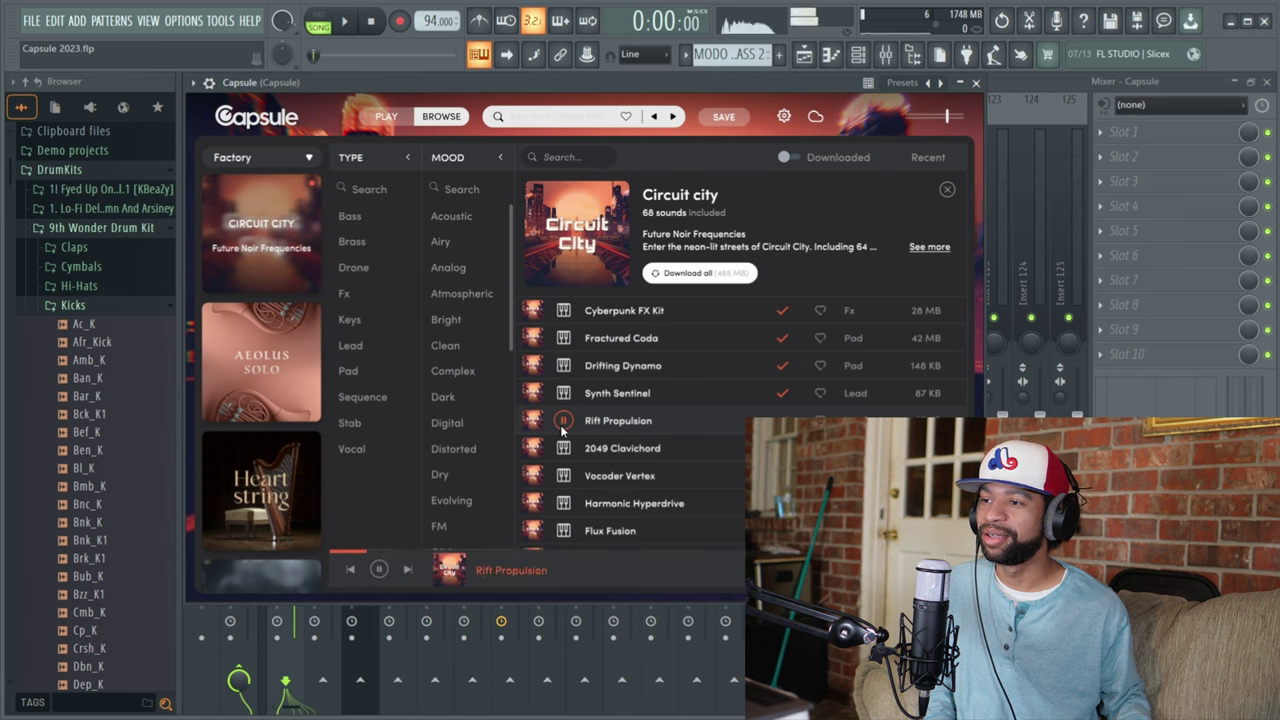
{"action": "left_click", "coordinate": [563, 449]}
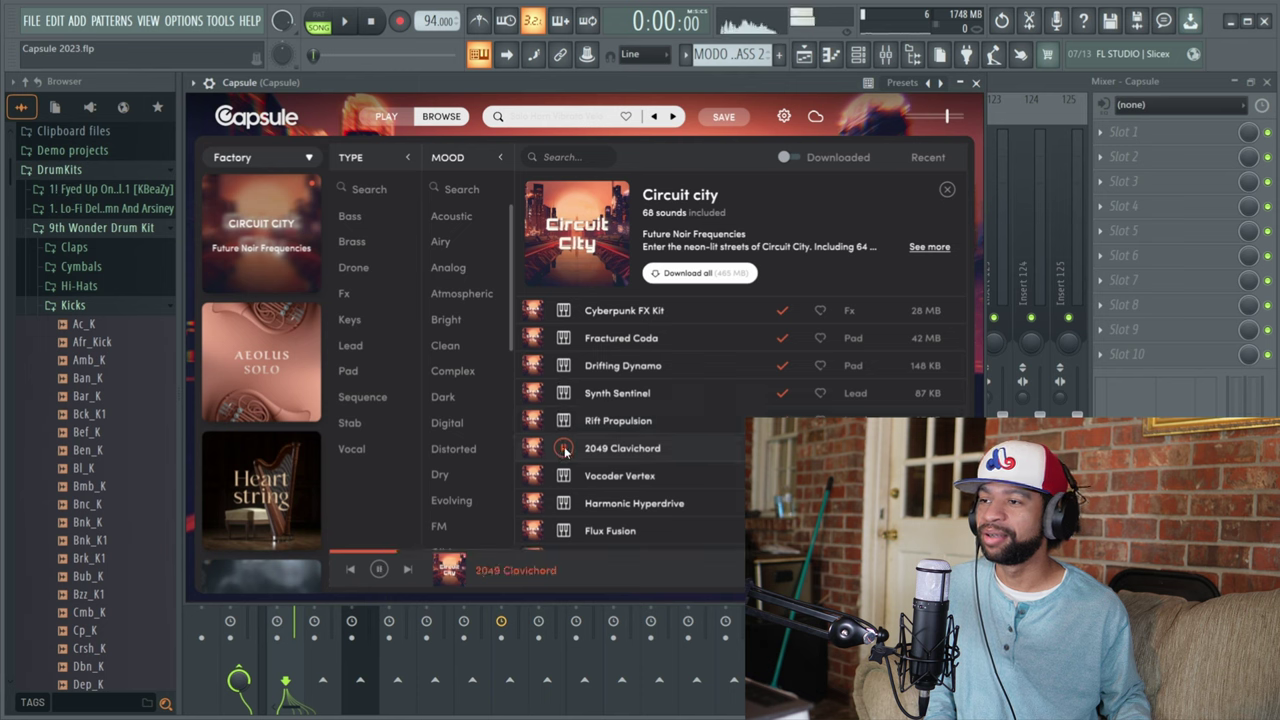
{"action": "left_click", "coordinate": [563, 477]}
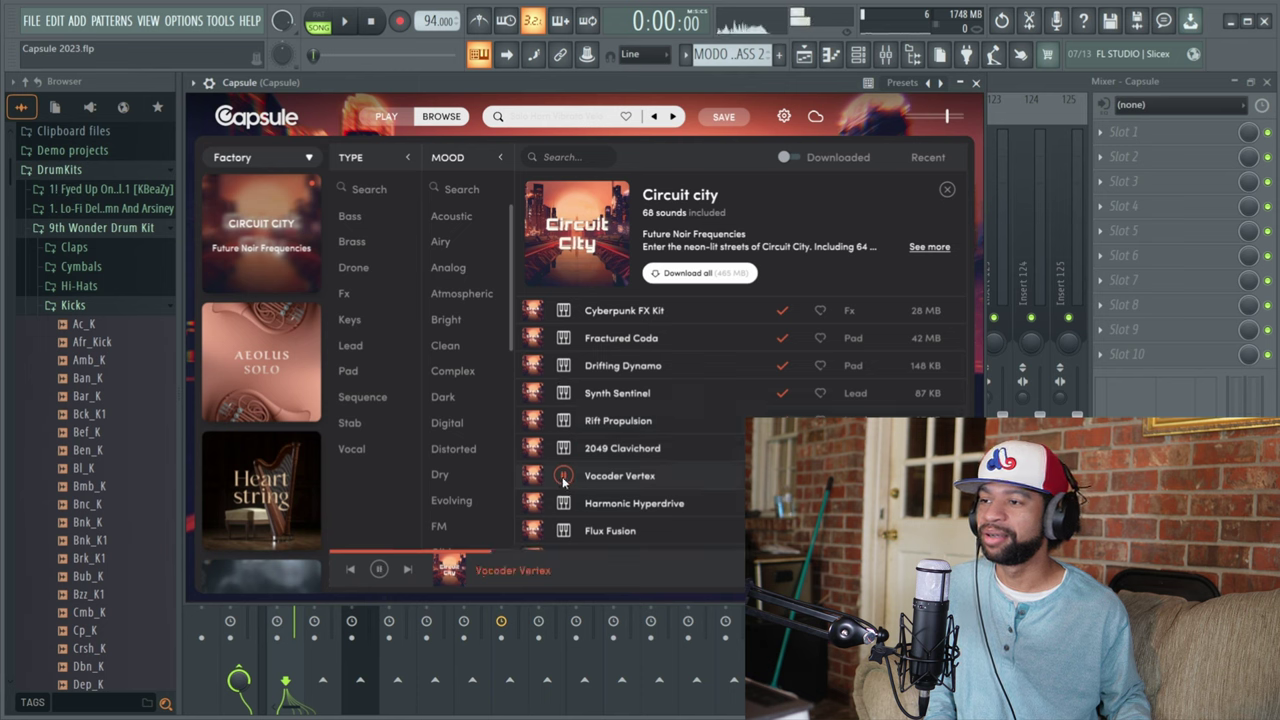
{"action": "scroll", "coordinate": [565, 470], "scroll_direction": "down", "scroll_amount": 1}
{"action": "mouse_move", "coordinate": [564, 442]}
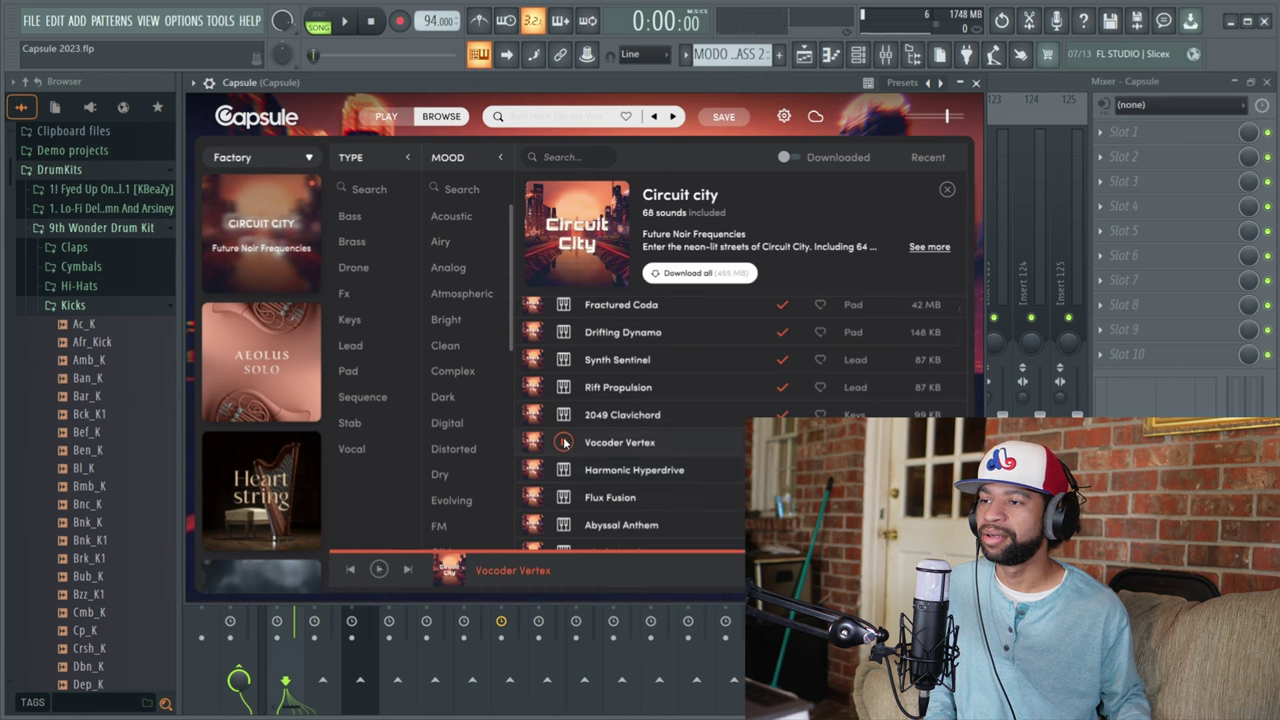
{"action": "left_click", "coordinate": [564, 470]}
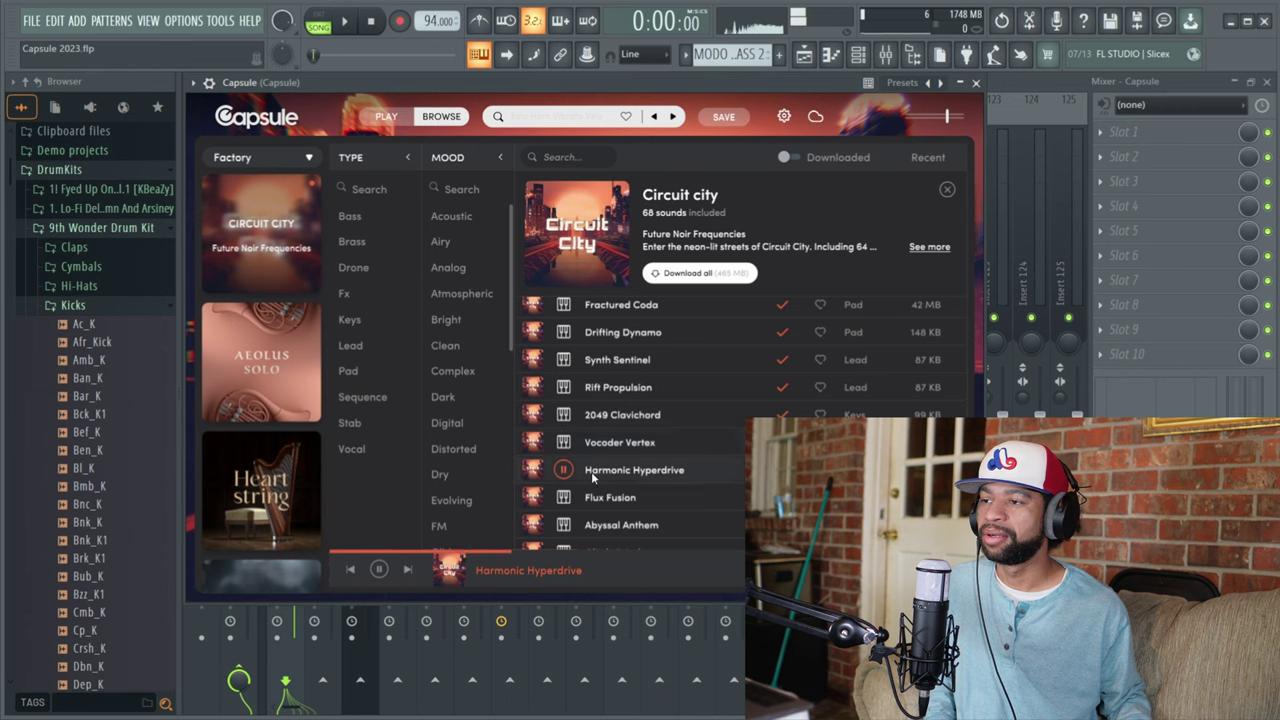
{"action": "left_click", "coordinate": [564, 470]}
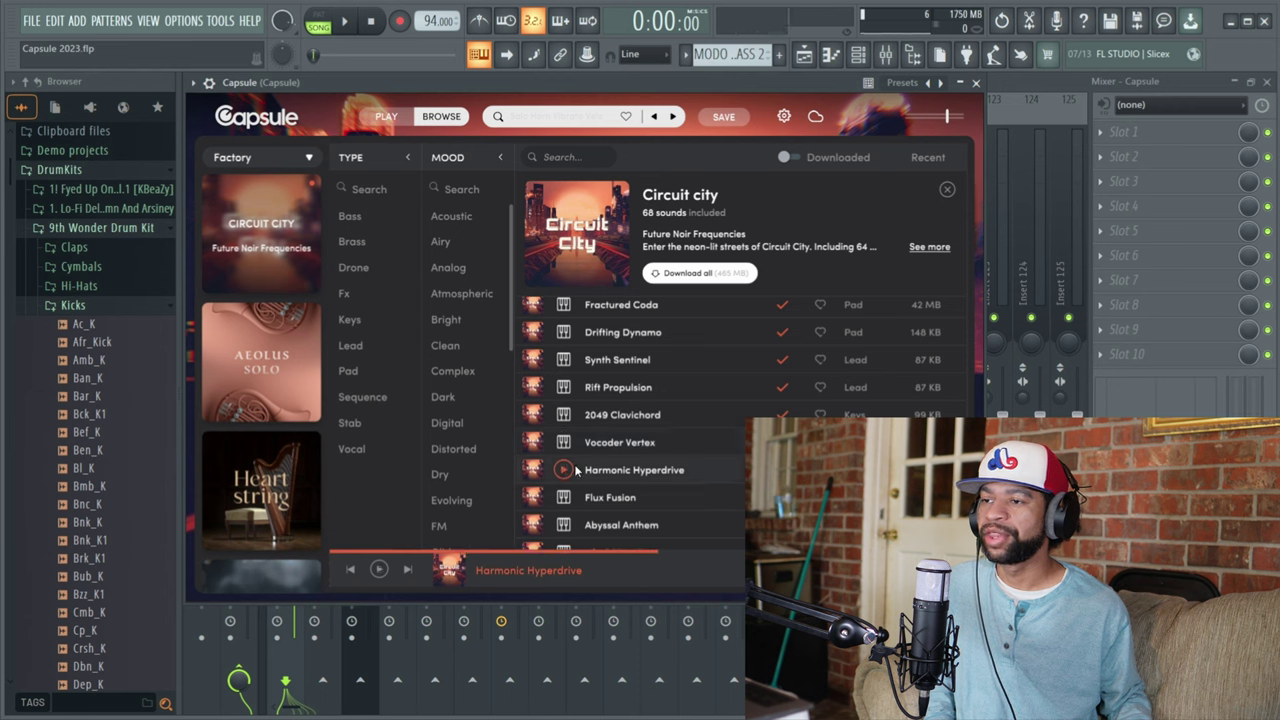
Preview the Flux Fusion, Abyssal Anthem and Glitch Grinder presets
{"action": "scroll", "coordinate": [590, 450], "scroll_direction": "down", "scroll_amount": 2}
{"action": "scroll", "coordinate": [614, 433], "scroll_direction": "down", "scroll_amount": 1}
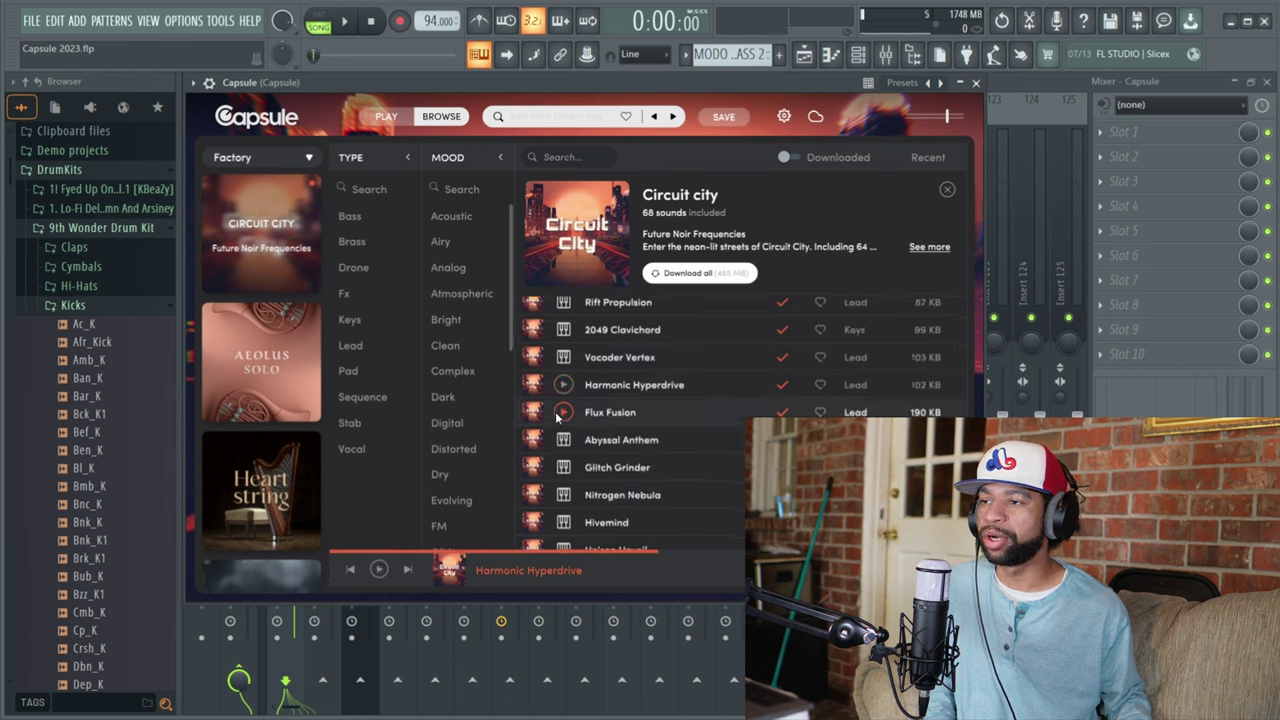
{"action": "left_click", "coordinate": [563, 412]}
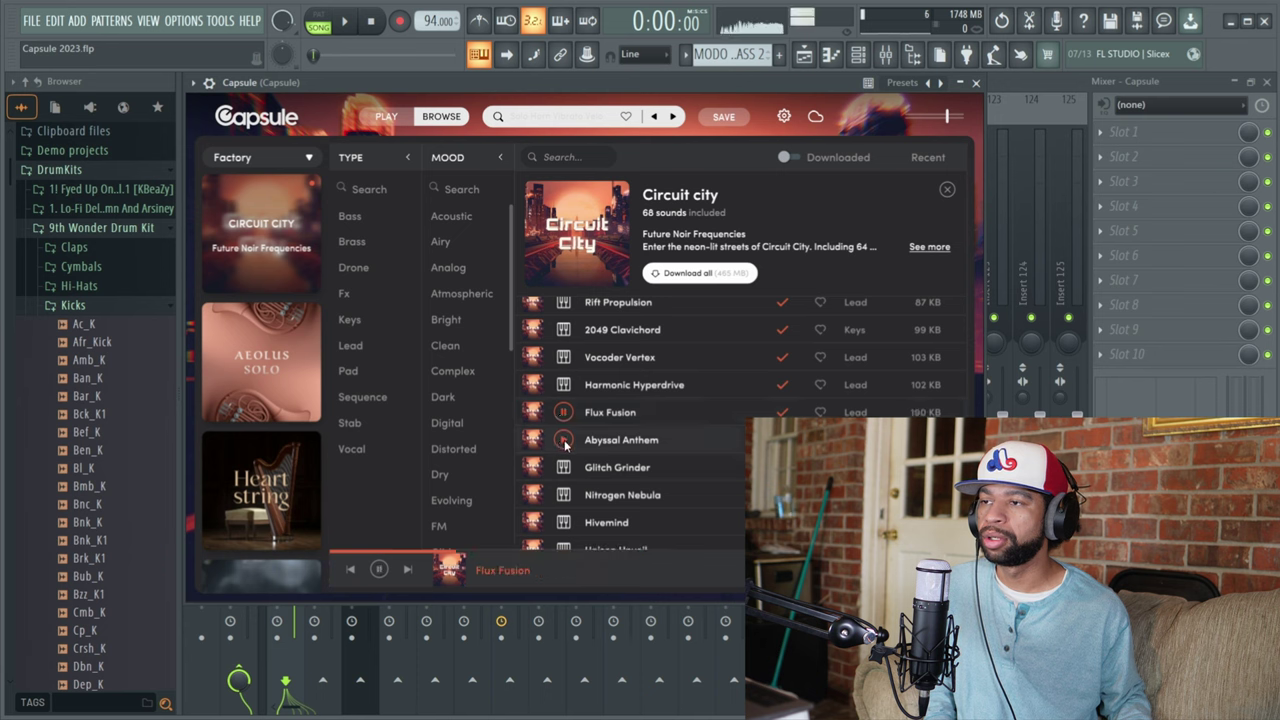
{"action": "left_click", "coordinate": [564, 441]}
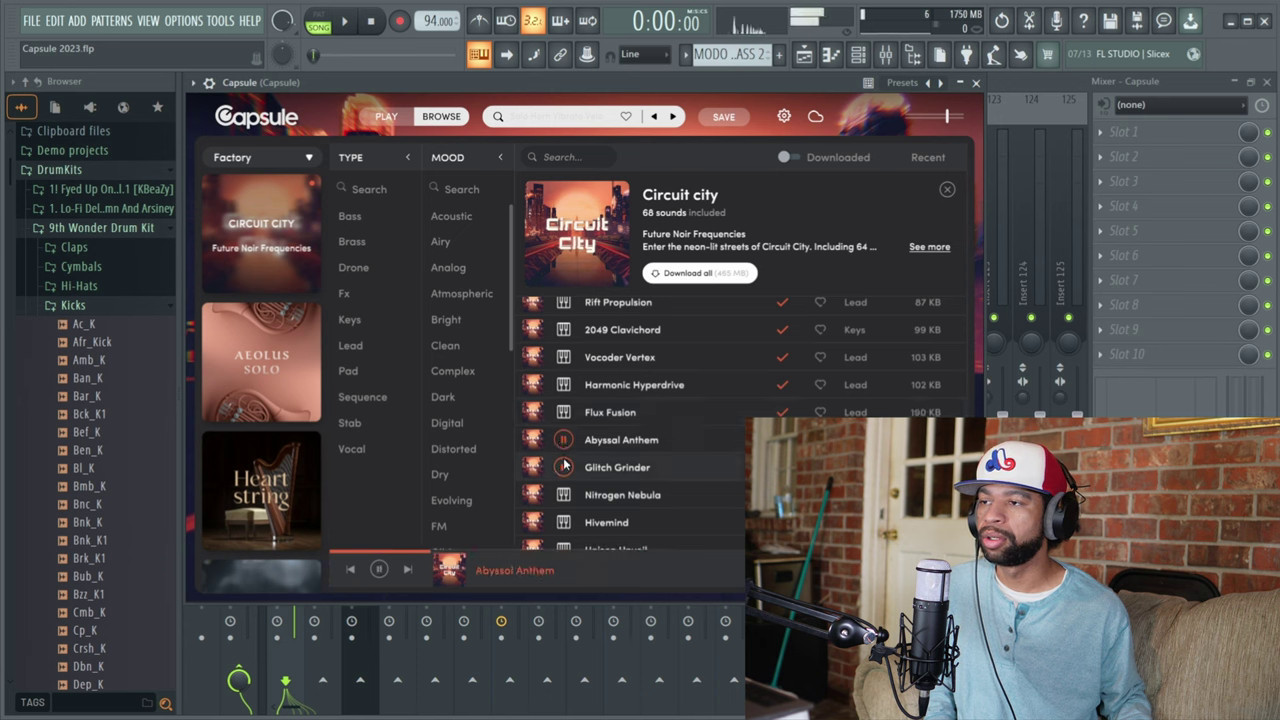
{"action": "left_click", "coordinate": [563, 468]}
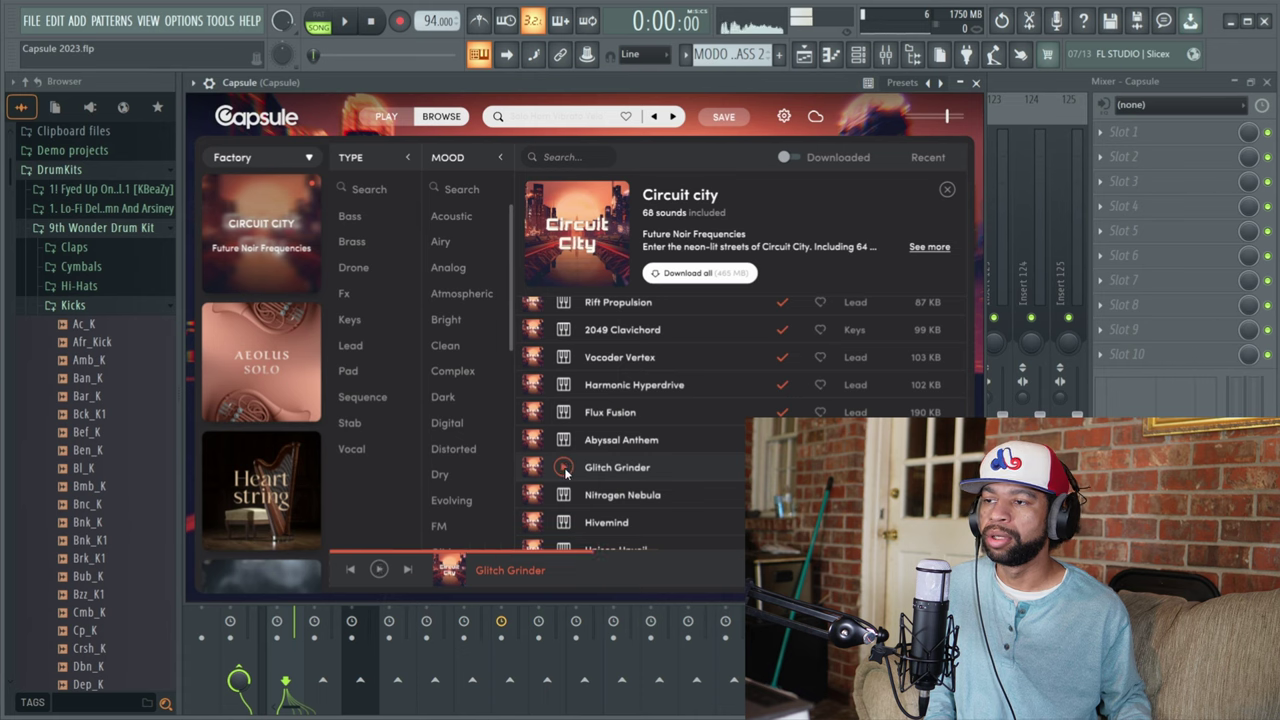
{"action": "scroll", "coordinate": [563, 470], "scroll_direction": "down", "scroll_amount": 2}
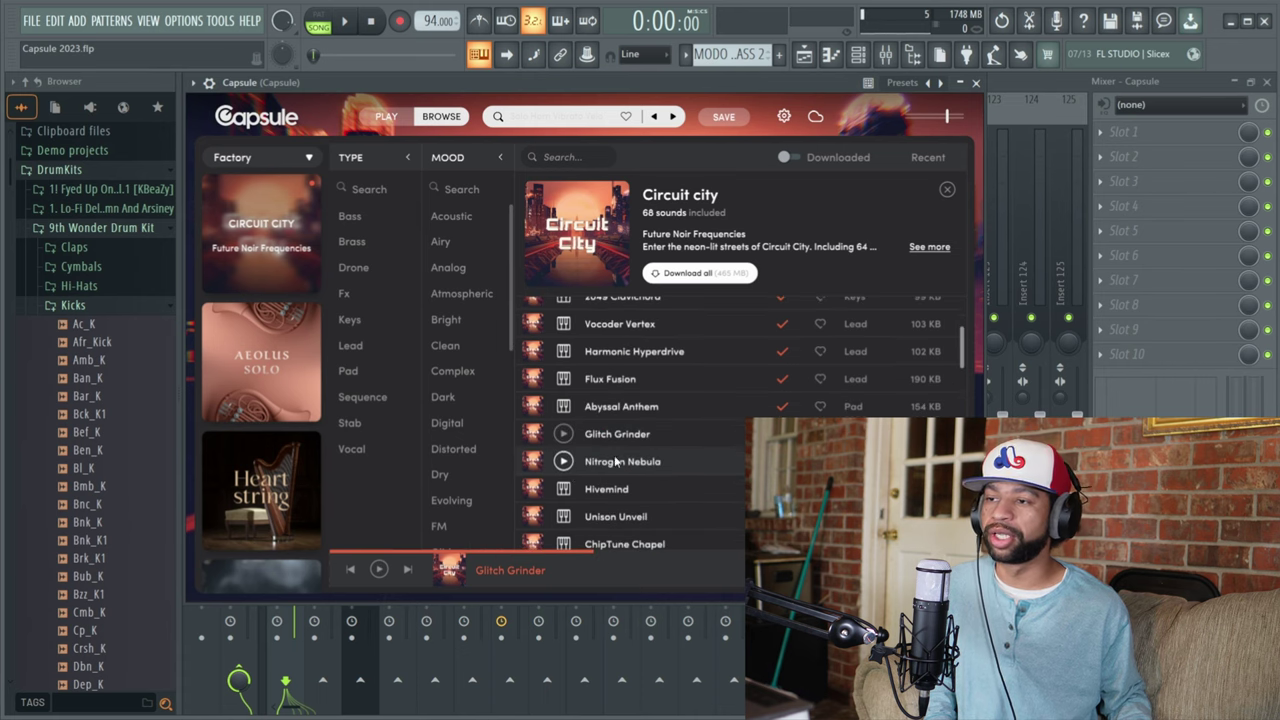
{"action": "scroll", "coordinate": [570, 468], "scroll_direction": "down", "scroll_amount": 2}
Preview Urban Night Drive, Corrosive Acidic Sequences, Rise To Power and Gothic Mechanisms
{"action": "scroll", "coordinate": [590, 465], "scroll_direction": "down", "scroll_amount": 3}
{"action": "scroll", "coordinate": [624, 457], "scroll_direction": "down", "scroll_amount": 2}
{"action": "scroll", "coordinate": [622, 452], "scroll_direction": "down", "scroll_amount": 3}
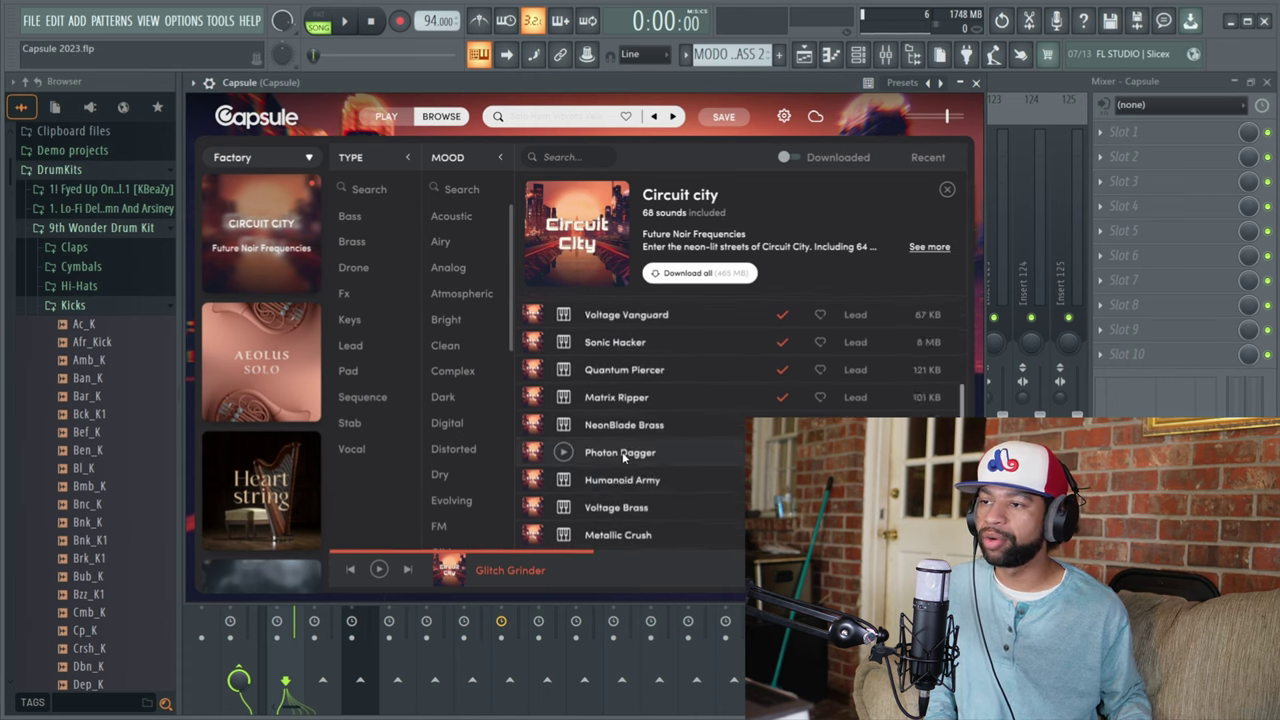
{"action": "scroll", "coordinate": [622, 452], "scroll_direction": "down", "scroll_amount": 4}
{"action": "scroll", "coordinate": [622, 452], "scroll_direction": "down", "scroll_amount": 1}
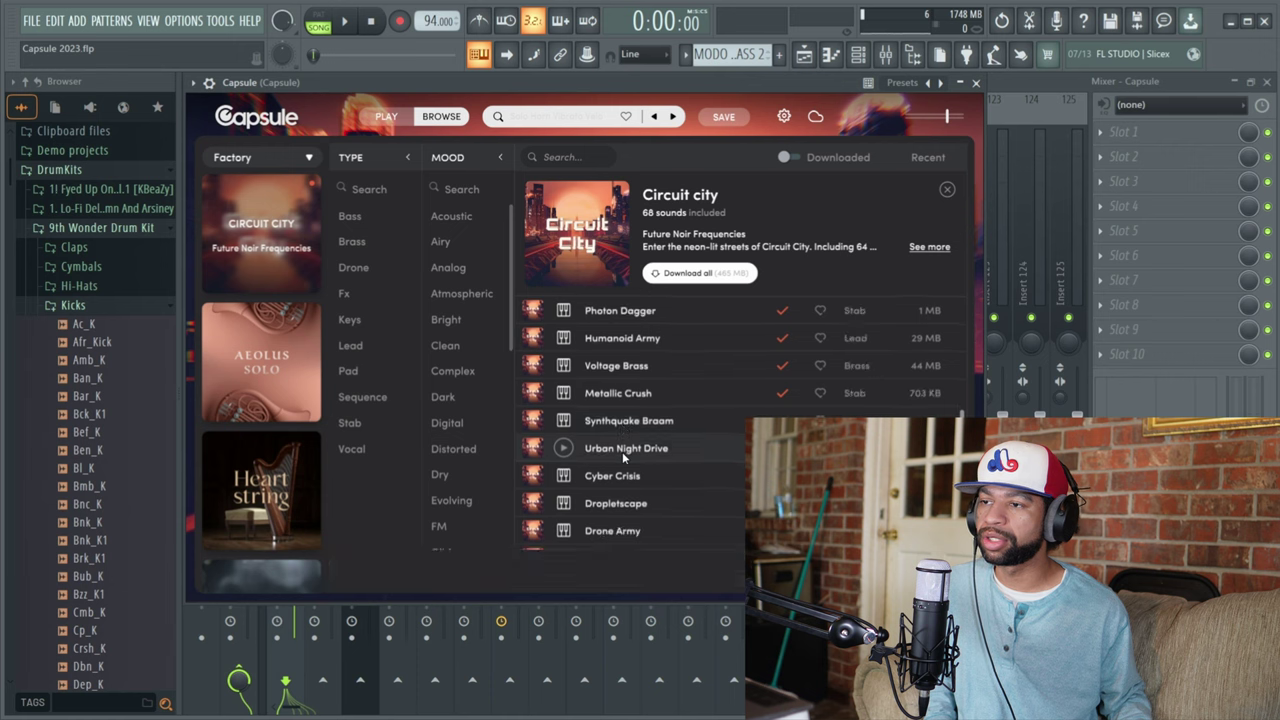
{"action": "left_click", "coordinate": [564, 448]}
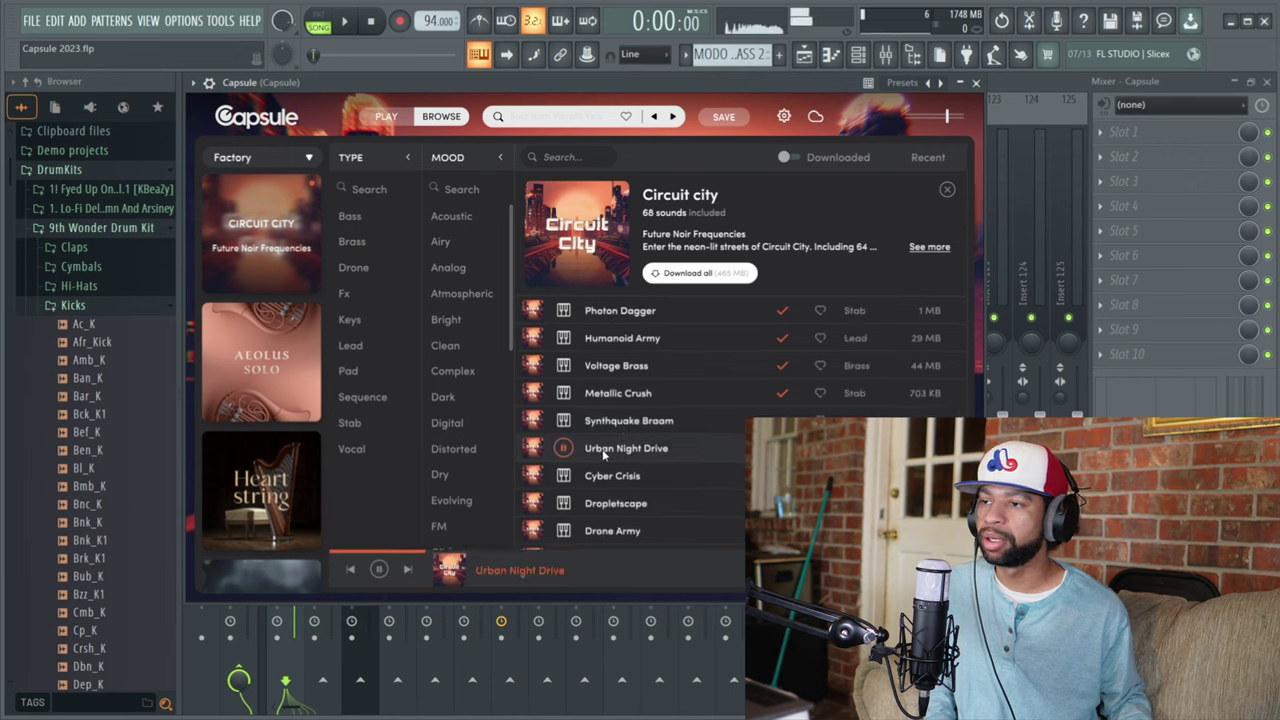
{"action": "scroll", "coordinate": [671, 425], "scroll_direction": "down", "scroll_amount": 1}
{"action": "scroll", "coordinate": [671, 425], "scroll_direction": "down", "scroll_amount": 1}
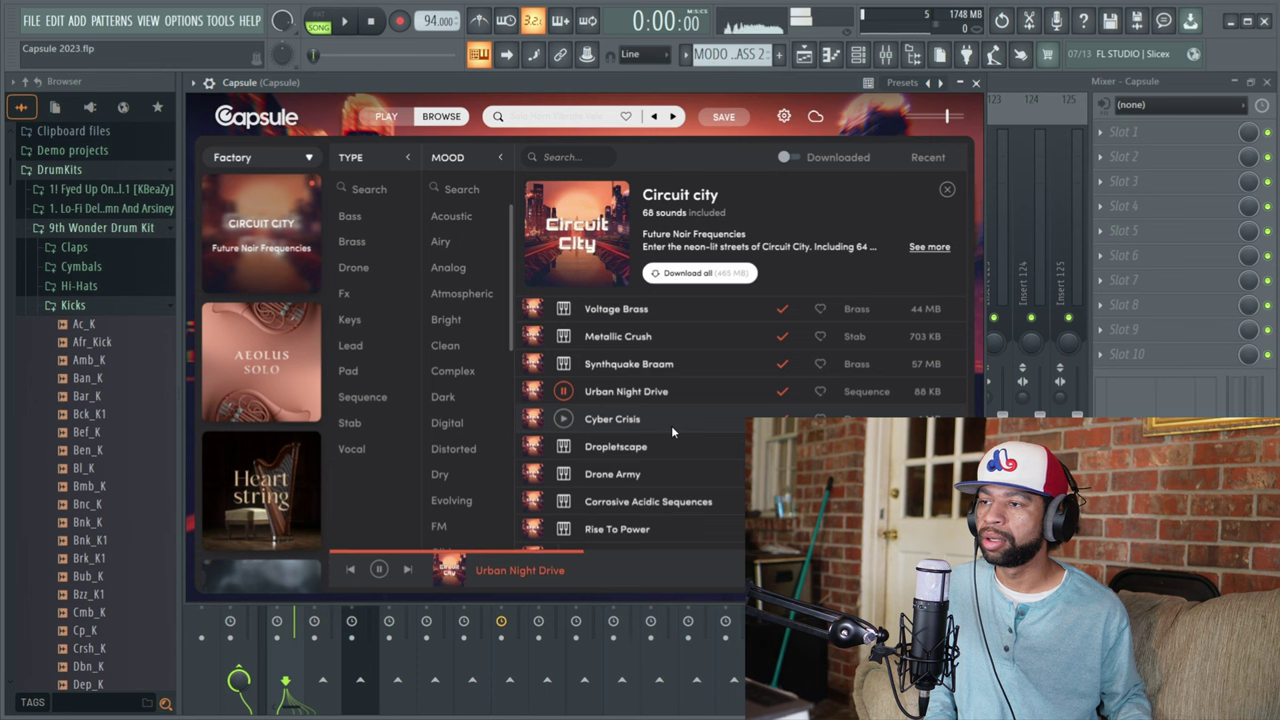
{"action": "scroll", "coordinate": [671, 425], "scroll_direction": "down", "scroll_amount": 1}
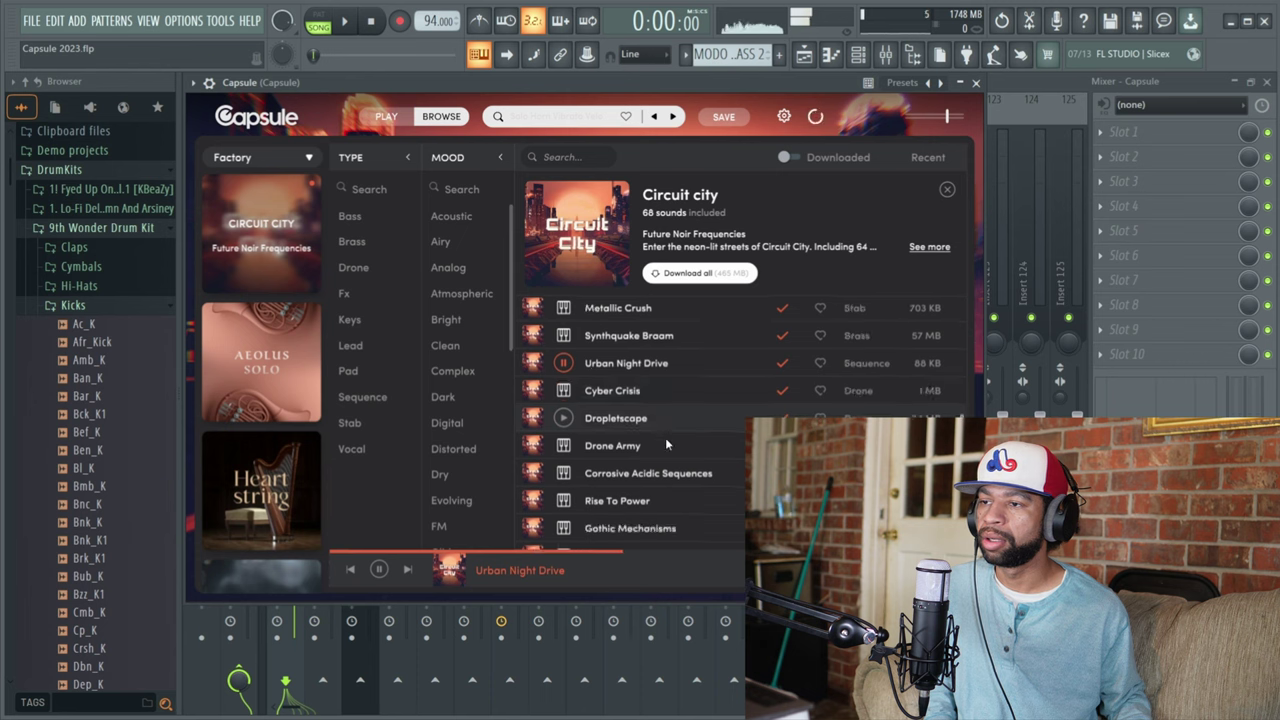
{"action": "left_click", "coordinate": [563, 473]}
{"action": "scroll", "coordinate": [590, 450], "scroll_direction": "down", "scroll_amount": 1}
{"action": "scroll", "coordinate": [632, 433], "scroll_direction": "down", "scroll_amount": 1}
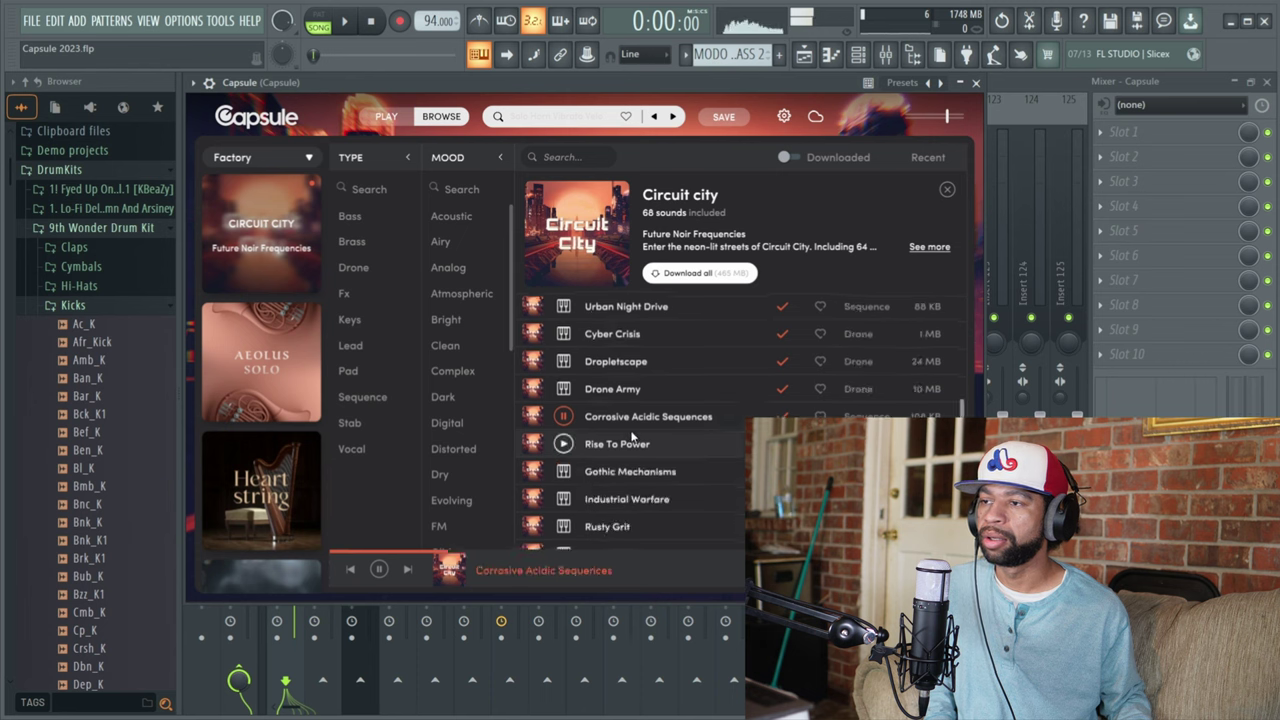
{"action": "left_click", "coordinate": [569, 443]}
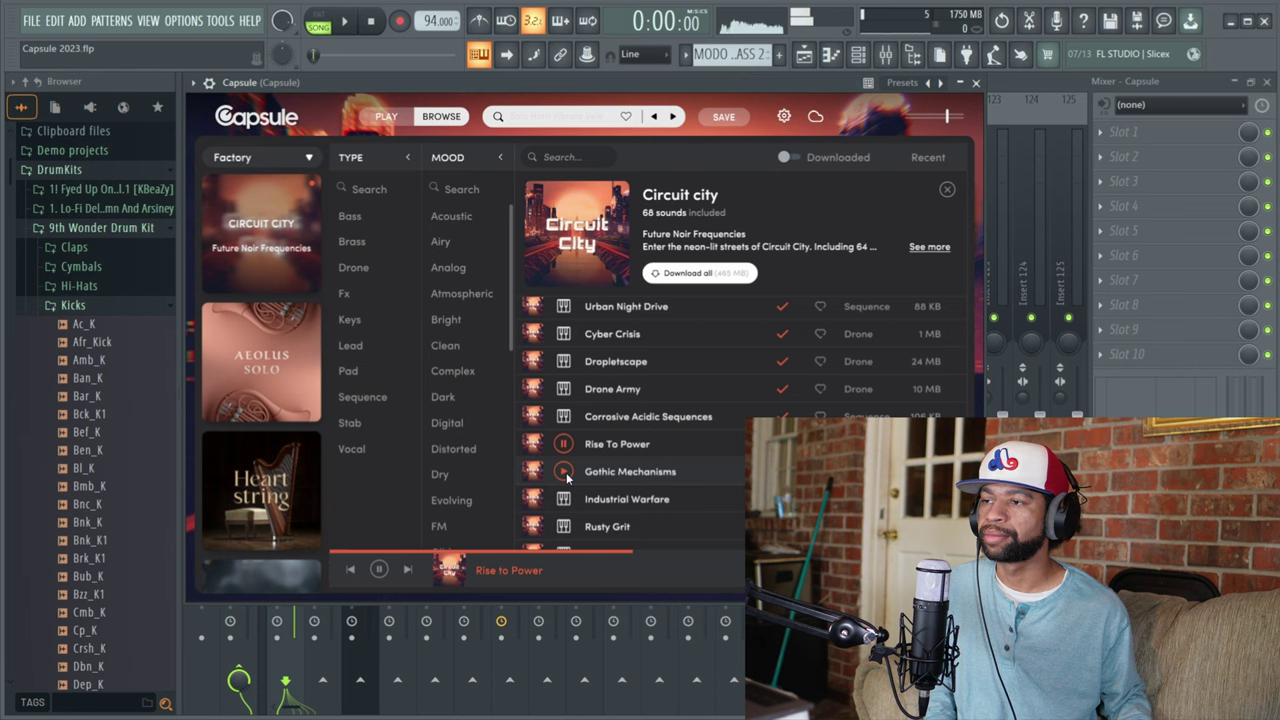
{"action": "left_click", "coordinate": [566, 472]}
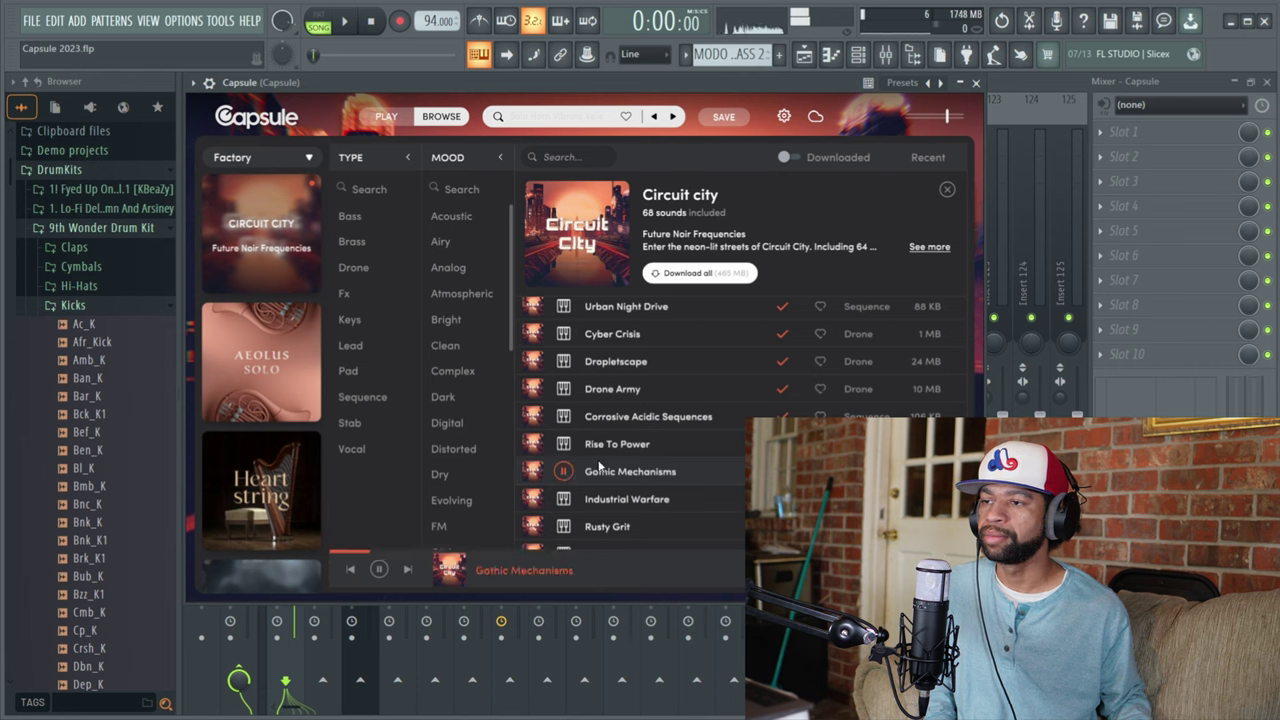
Preview Industrial Warfare, Rusty Grit, Microchip Anomaly, Ambient Anomaly, Synthetic Horizon and Cyborg Requiem
{"action": "scroll", "coordinate": [598, 466], "scroll_direction": "down", "scroll_amount": 1}
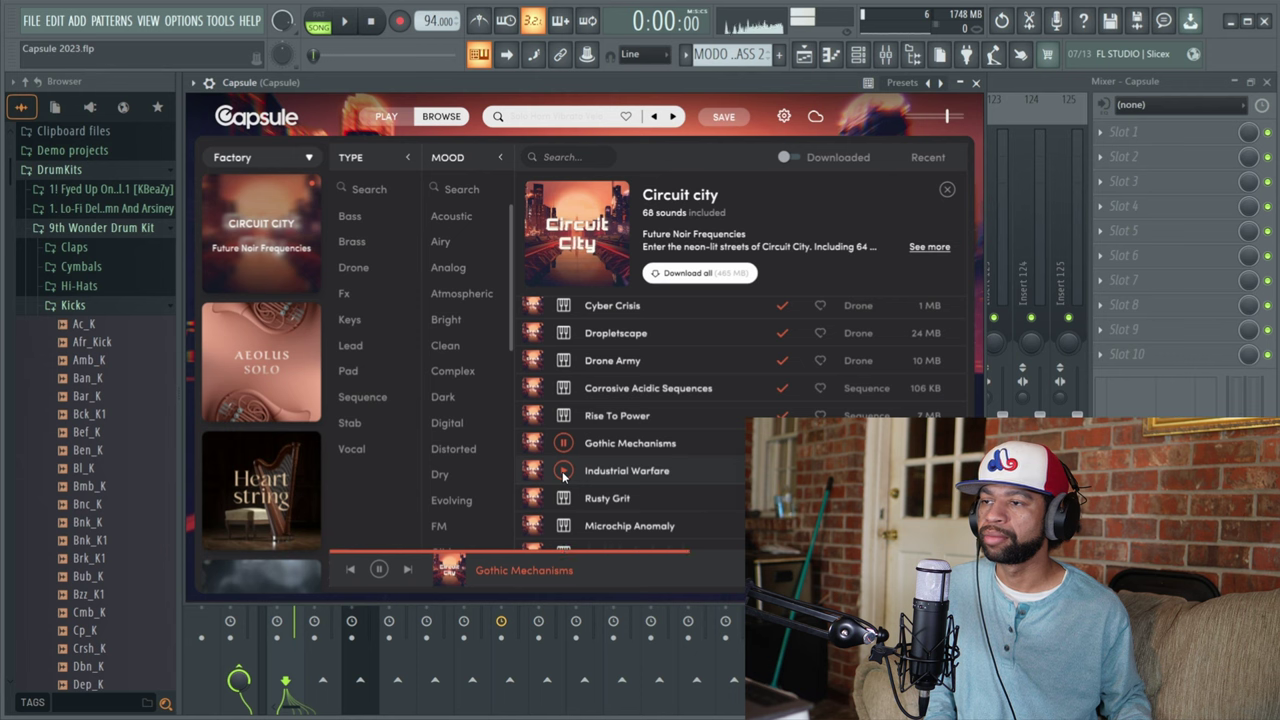
{"action": "left_click", "coordinate": [563, 471]}
{"action": "scroll", "coordinate": [576, 471], "scroll_direction": "down", "scroll_amount": 1}
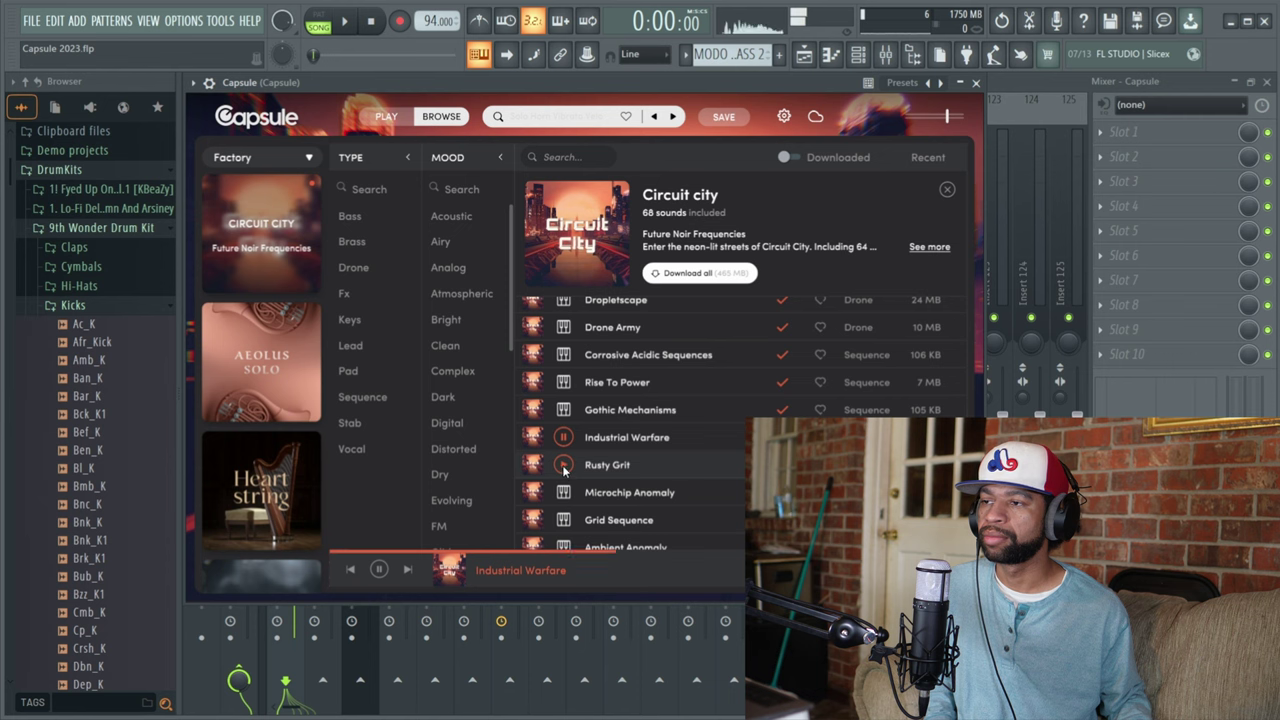
{"action": "left_click", "coordinate": [564, 466]}
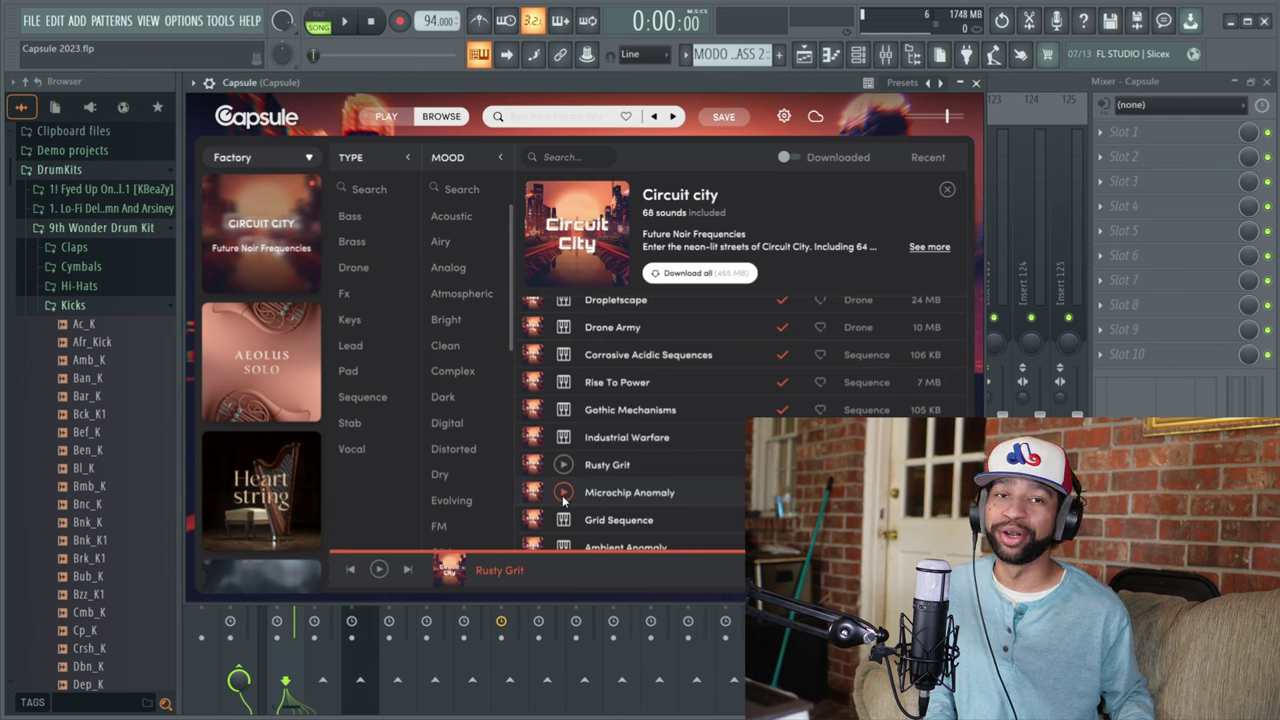
{"action": "left_click", "coordinate": [563, 496]}
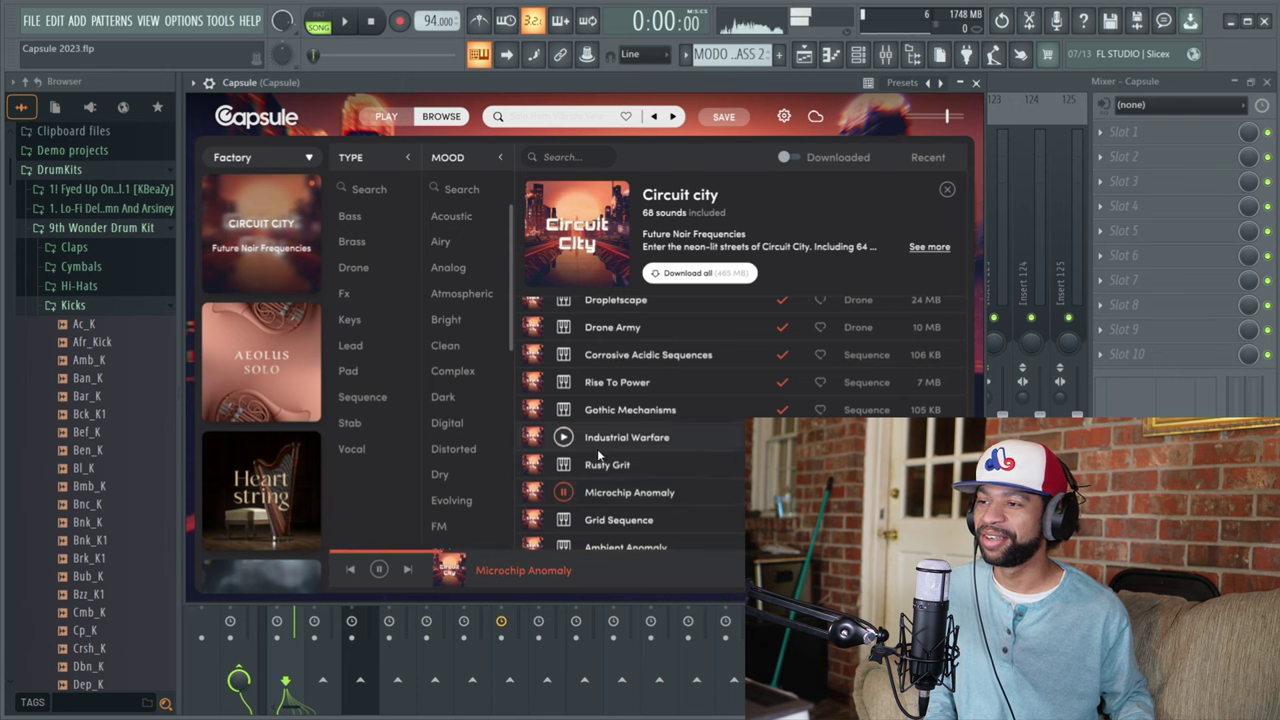
{"action": "scroll", "coordinate": [580, 485], "scroll_direction": "down", "scroll_amount": 2}
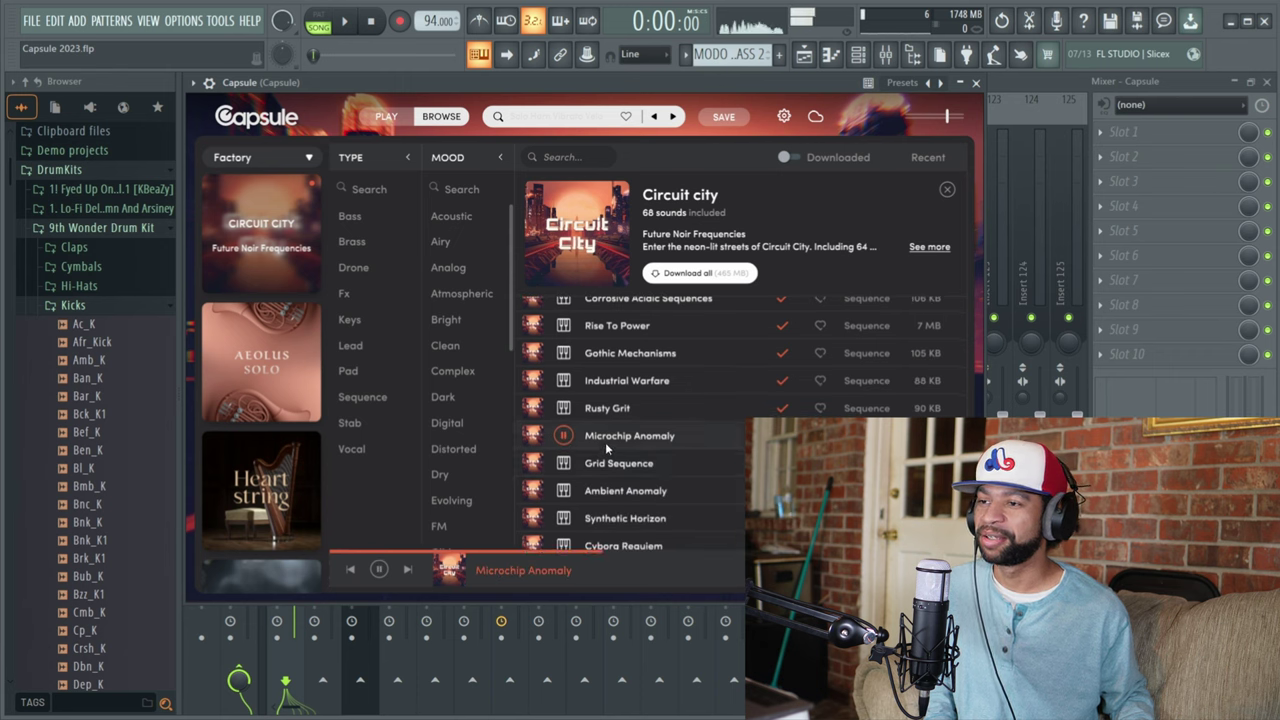
{"action": "left_click", "coordinate": [564, 491]}
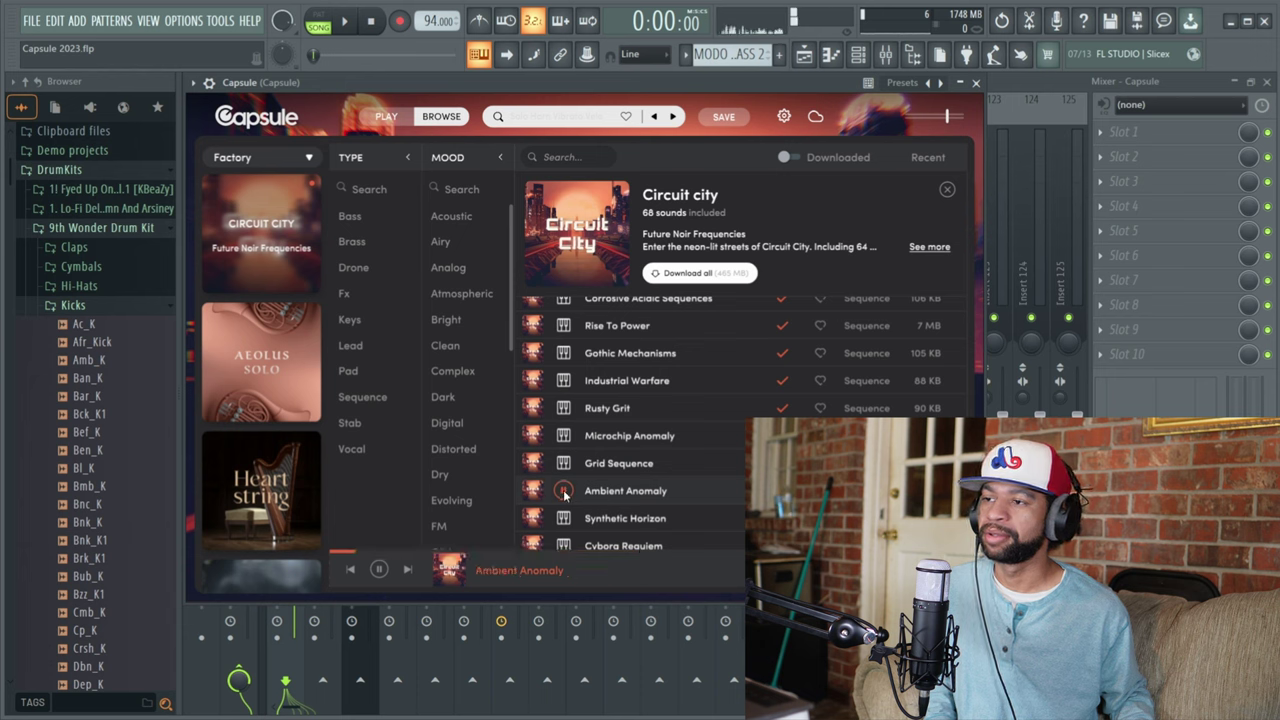
{"action": "scroll", "coordinate": [591, 465], "scroll_direction": "down", "scroll_amount": 2}
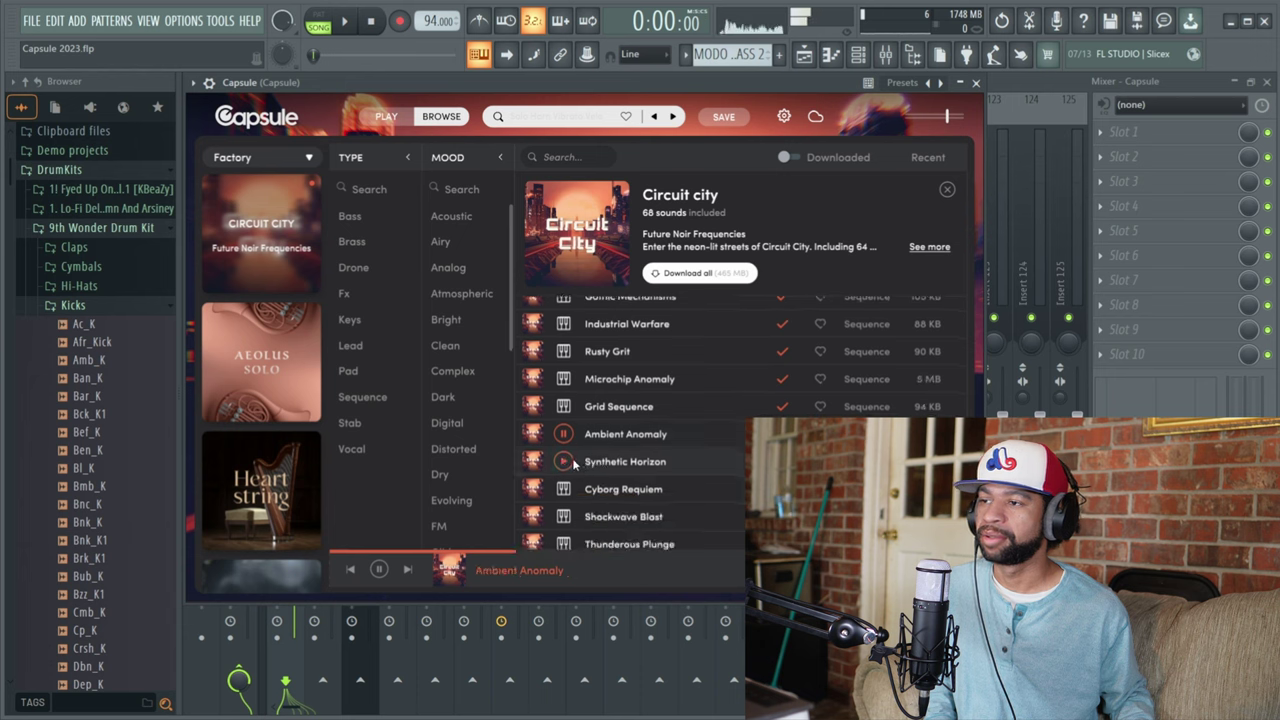
{"action": "left_click", "coordinate": [563, 461]}
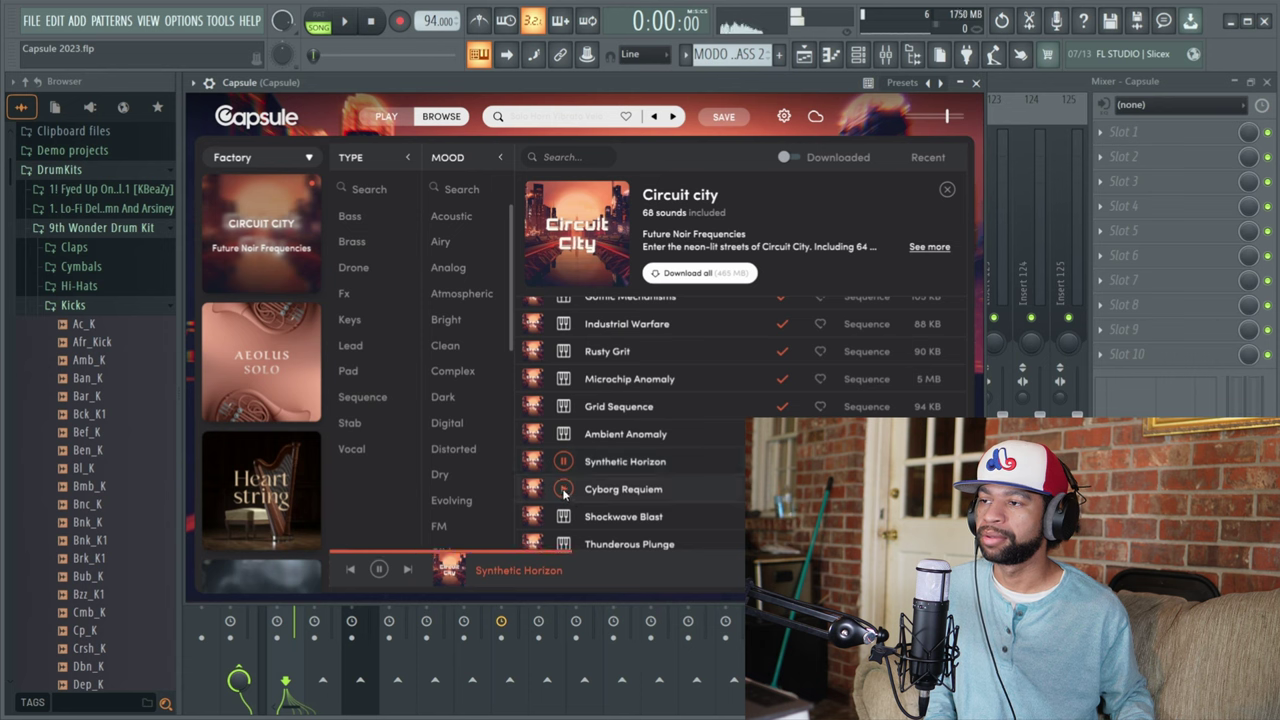
{"action": "left_click", "coordinate": [564, 489]}
Preview Shockwave Blast and Thunderous Plunge, then open the Heart String capsule
{"action": "scroll", "coordinate": [566, 485], "scroll_direction": "down", "scroll_amount": 1}
{"action": "scroll", "coordinate": [575, 475], "scroll_direction": "down", "scroll_amount": 1}
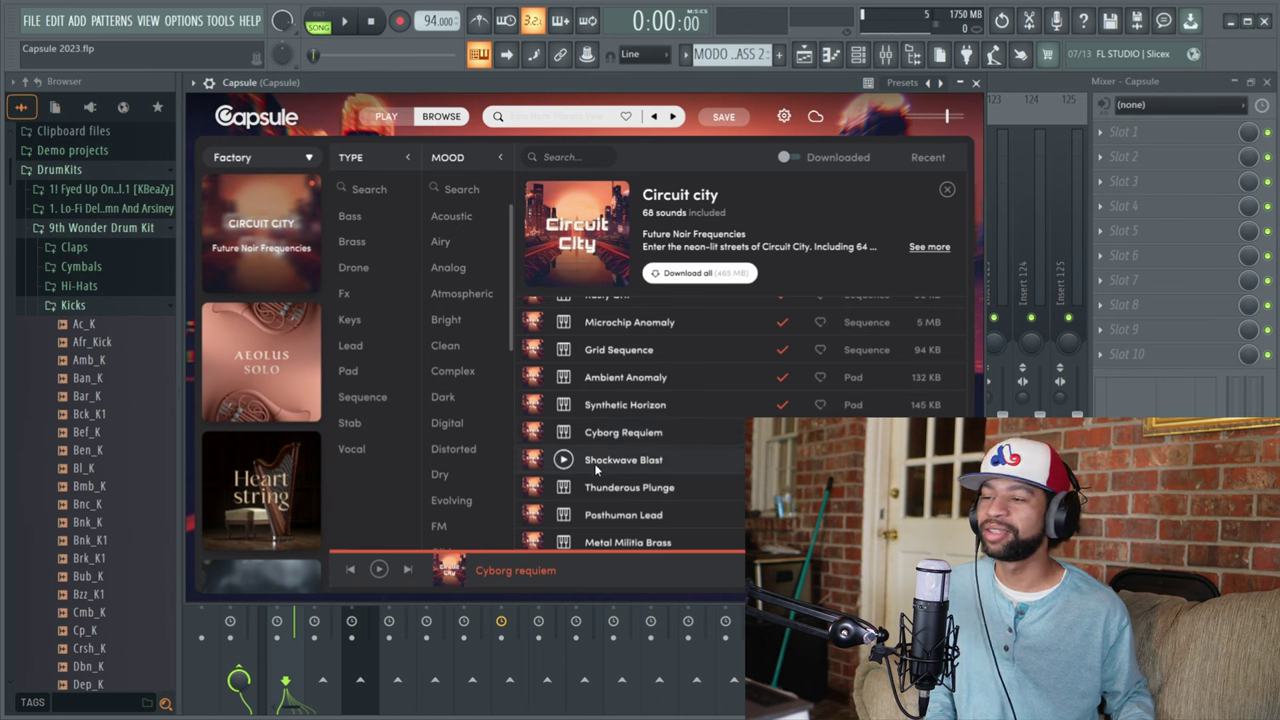
{"action": "left_click", "coordinate": [564, 460]}
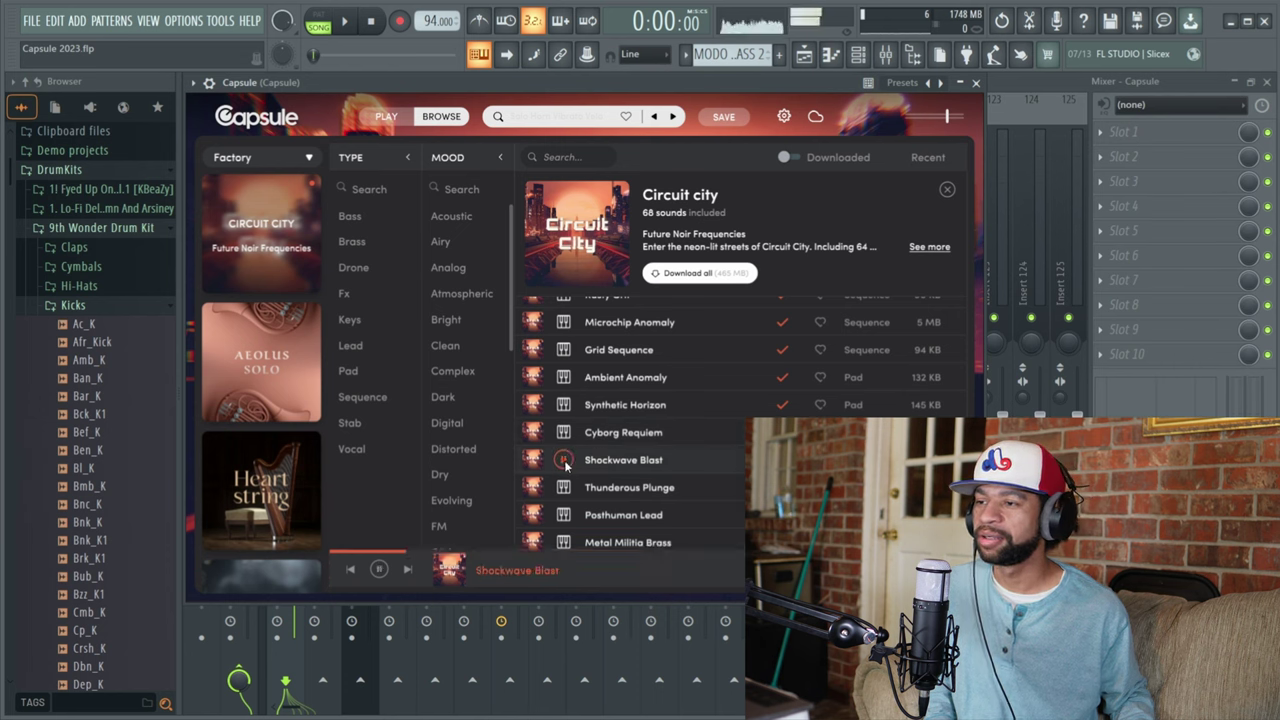
{"action": "left_click", "coordinate": [566, 488]}
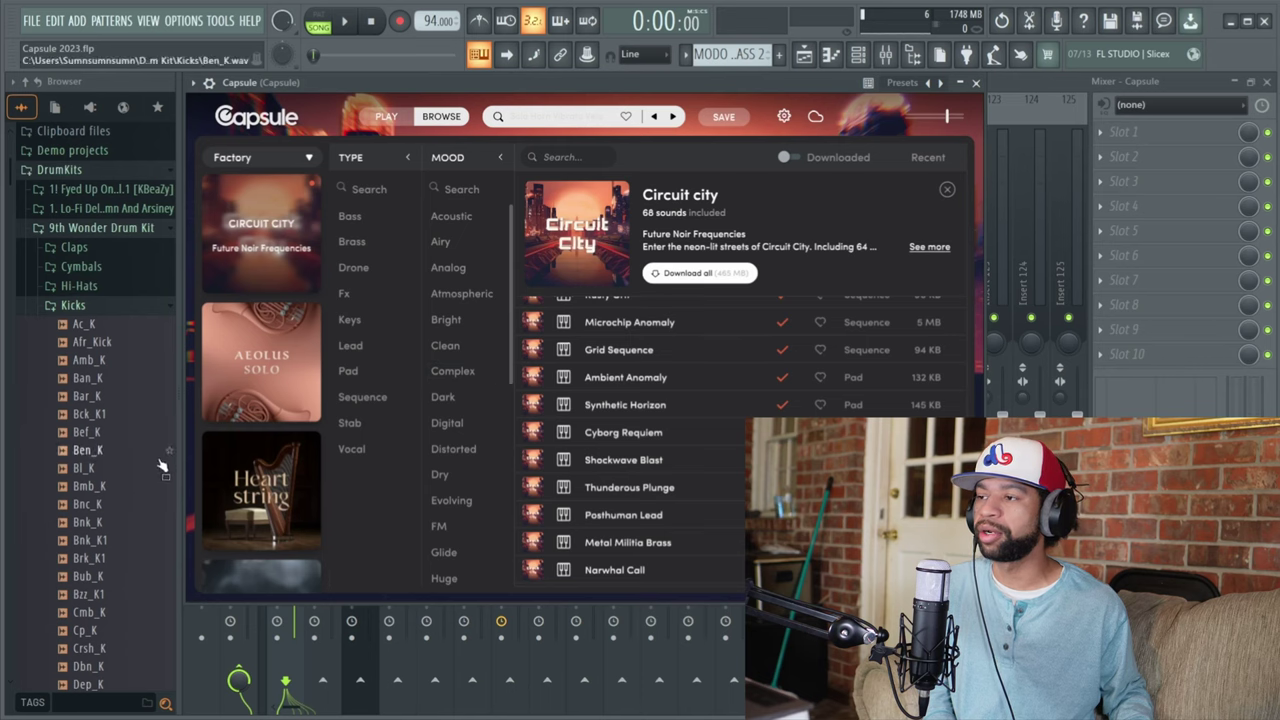
{"action": "left_click", "coordinate": [258, 482]}
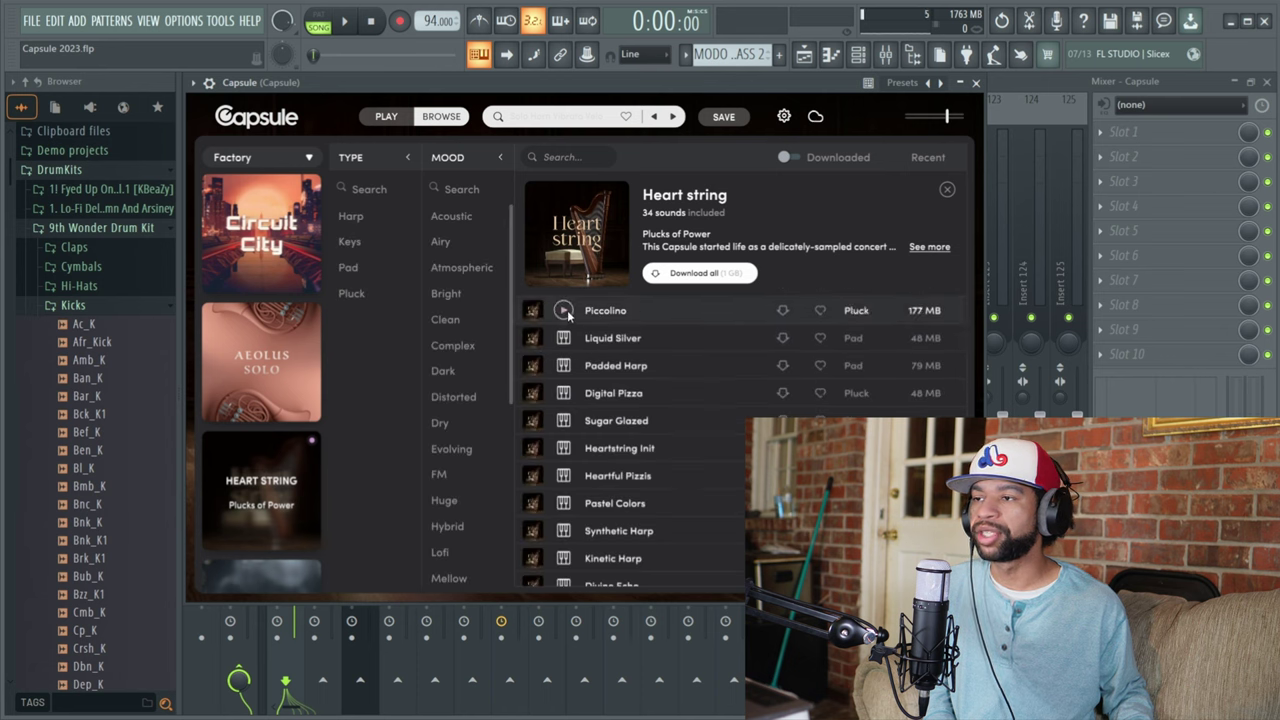
Preview Heart String sounds from Piccolino through Pastel Colors
{"action": "left_click", "coordinate": [564, 311]}
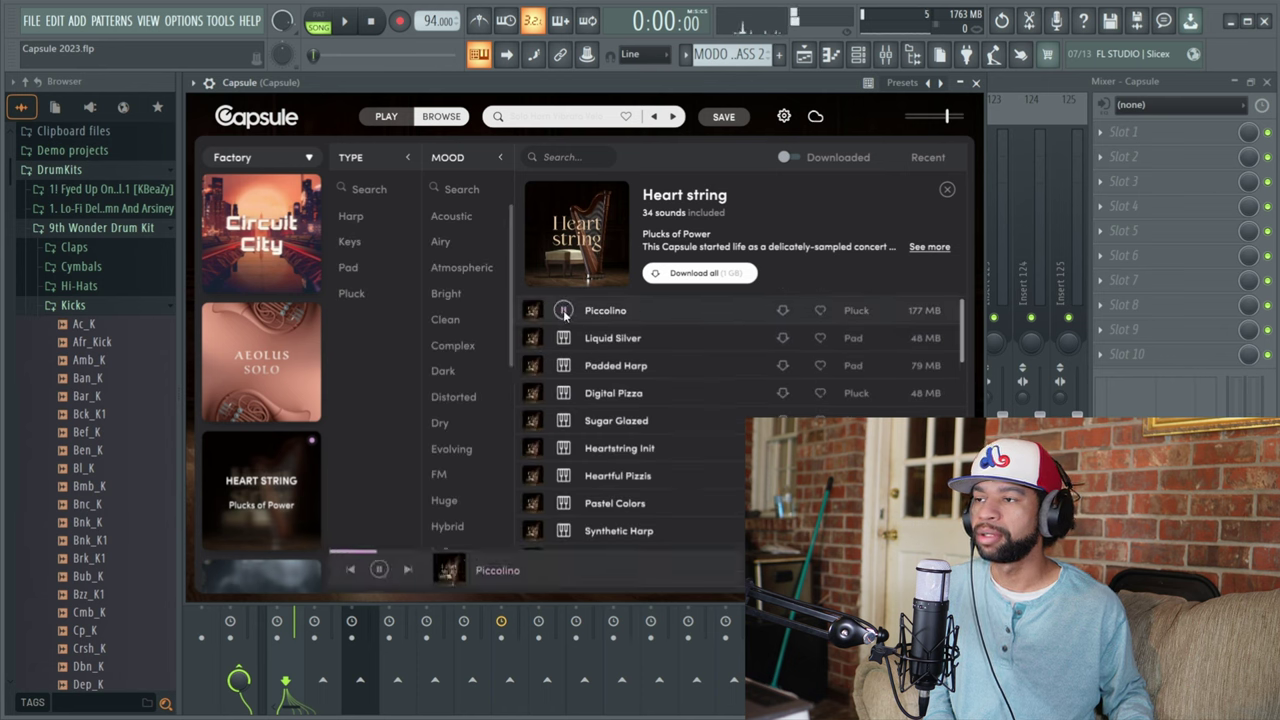
{"action": "left_click", "coordinate": [564, 339]}
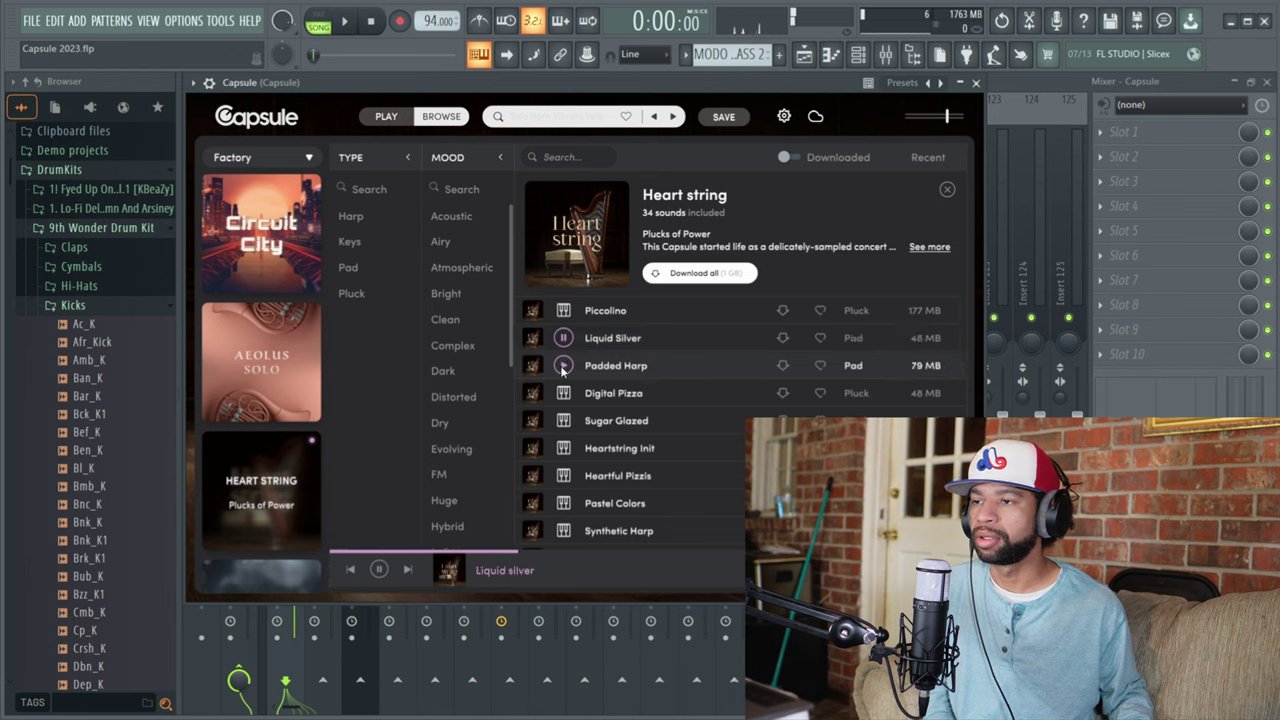
{"action": "left_click", "coordinate": [563, 366]}
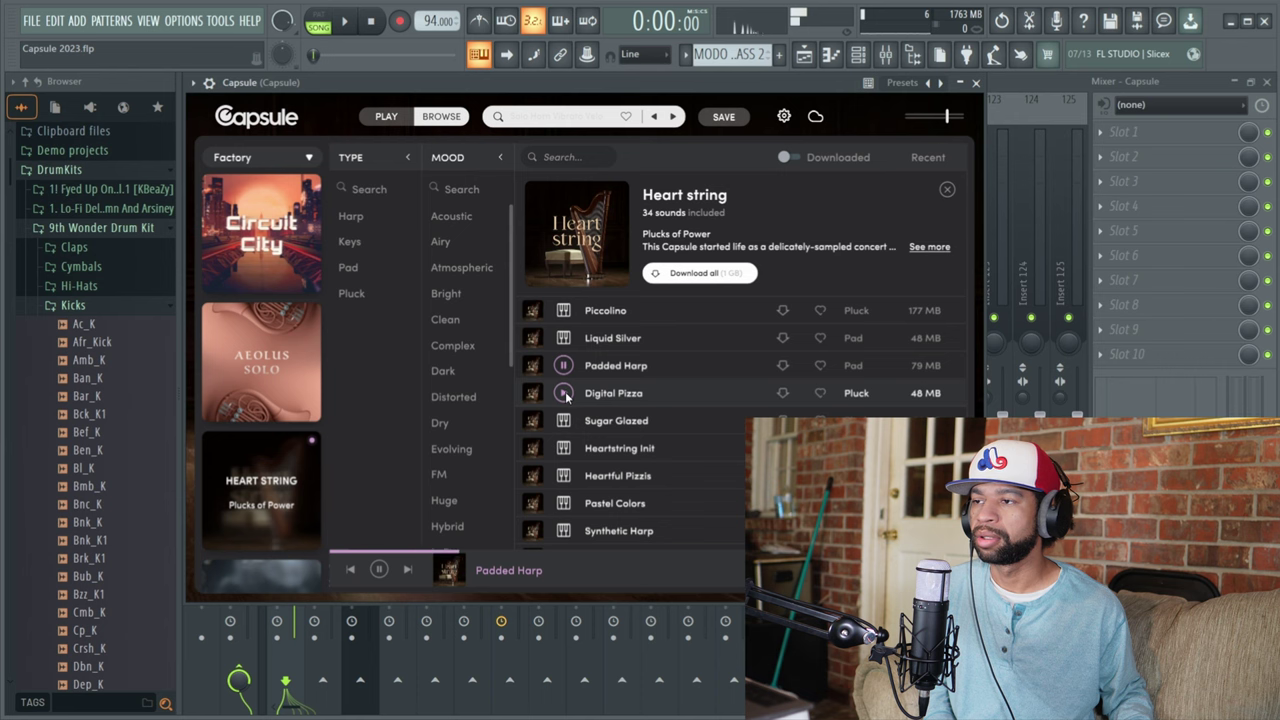
{"action": "left_click", "coordinate": [564, 394]}
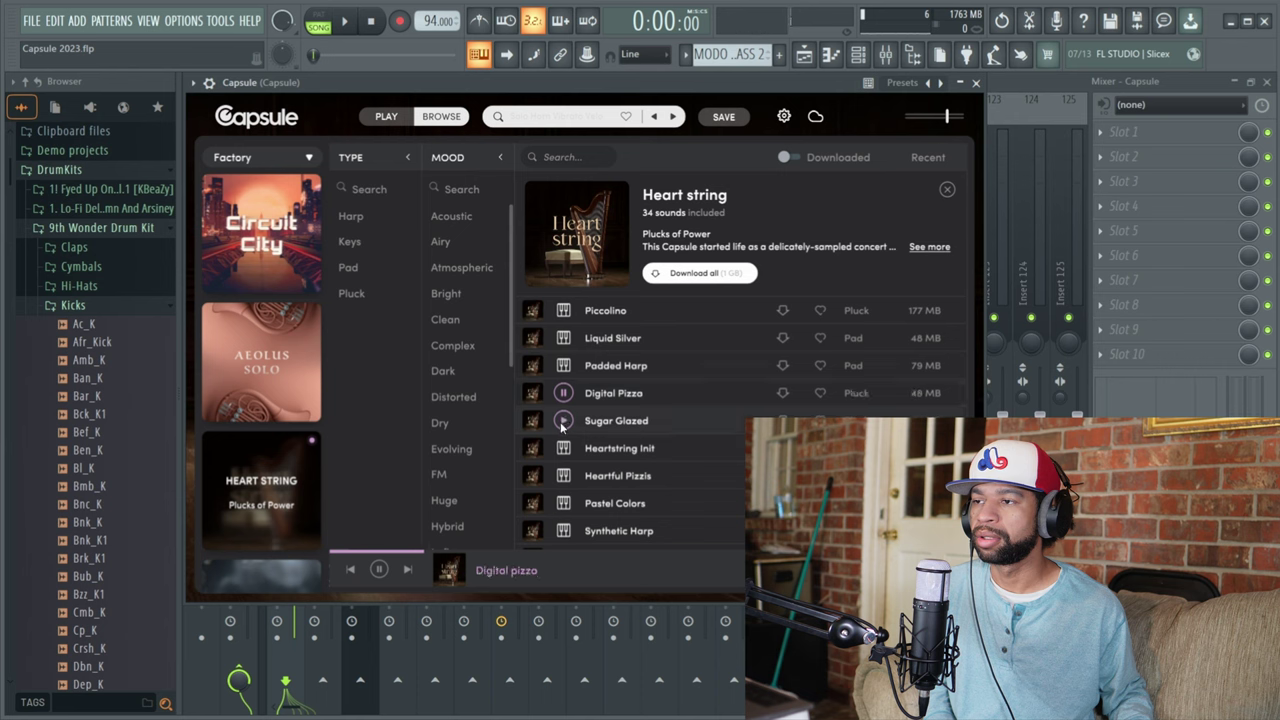
{"action": "left_click", "coordinate": [563, 421]}
{"action": "left_click", "coordinate": [563, 449]}
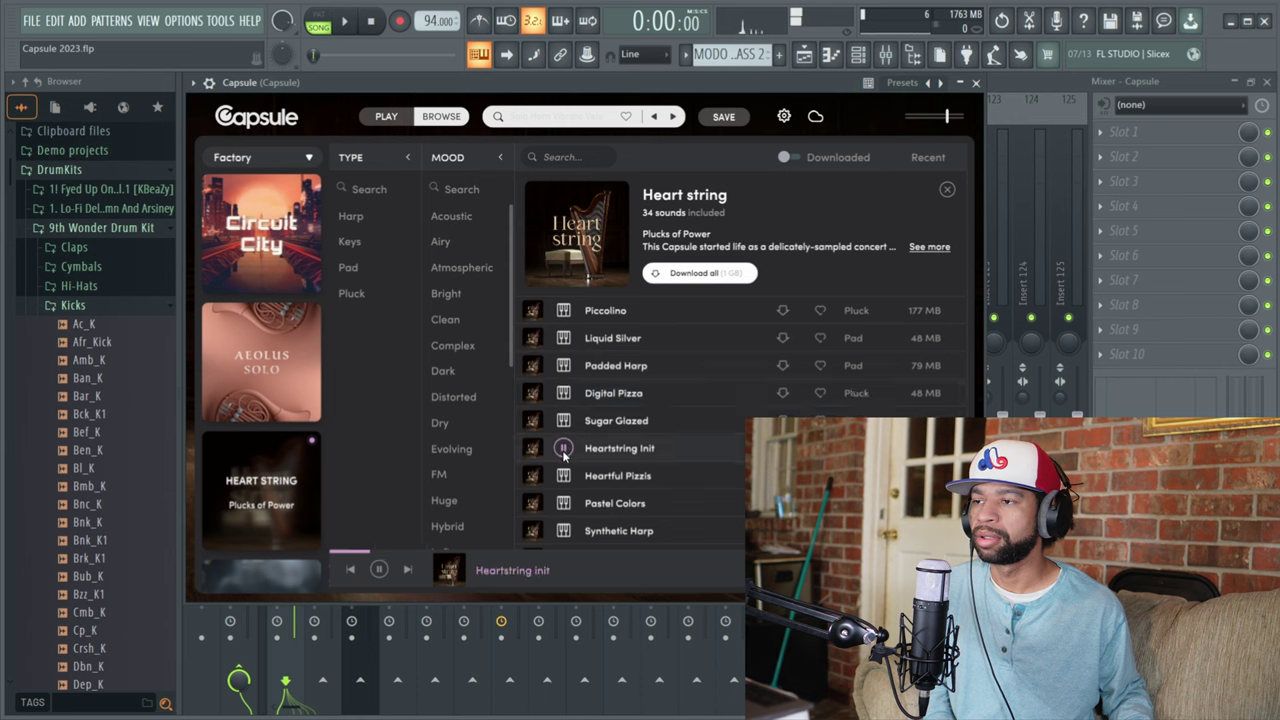
{"action": "left_click", "coordinate": [564, 476]}
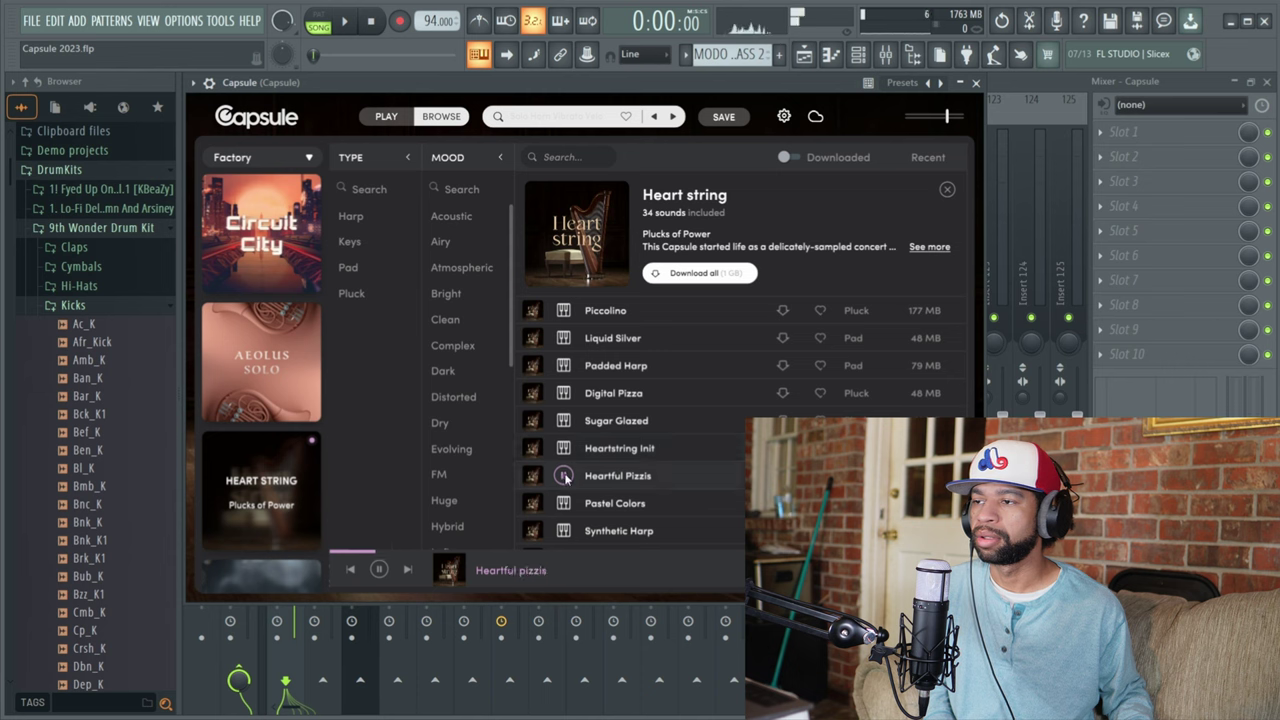
{"action": "left_click", "coordinate": [563, 503]}
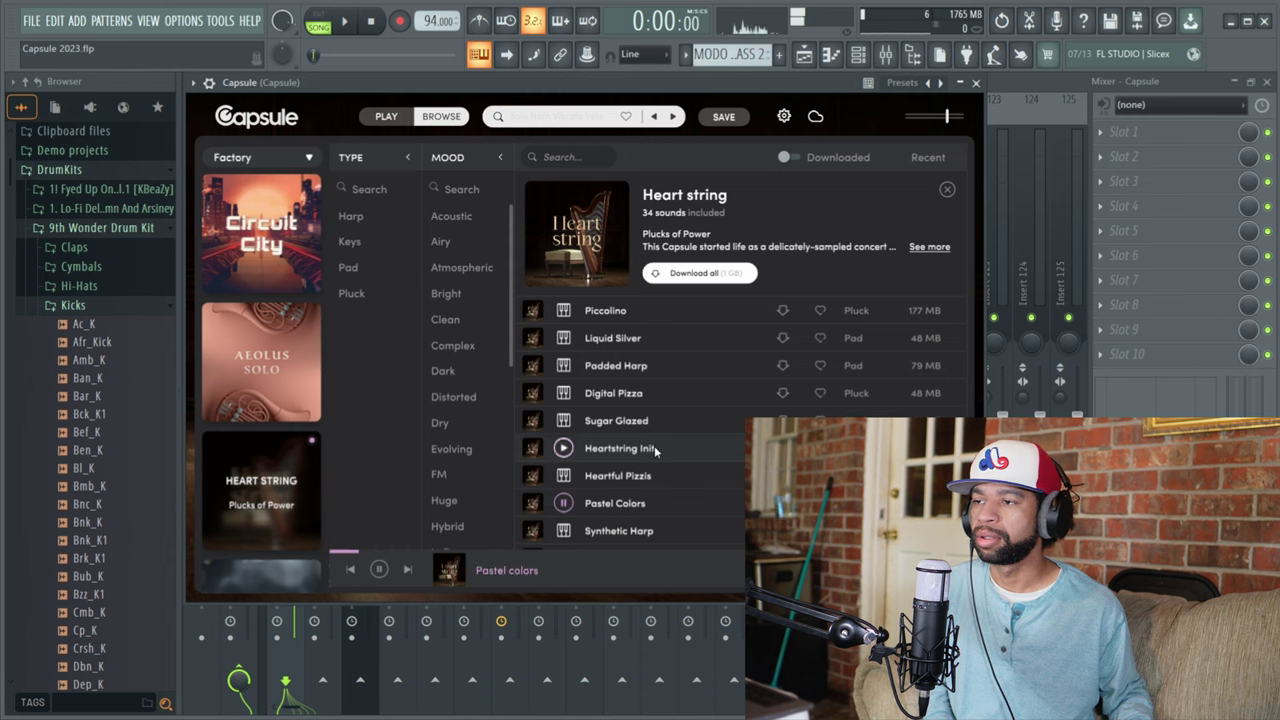
Preview the Kinetic Harp, Degraded Stack, Toy Harp and Digital Wedding sounds
{"action": "scroll", "coordinate": [660, 448], "scroll_direction": "down", "scroll_amount": 2}
{"action": "left_click", "coordinate": [563, 501]}
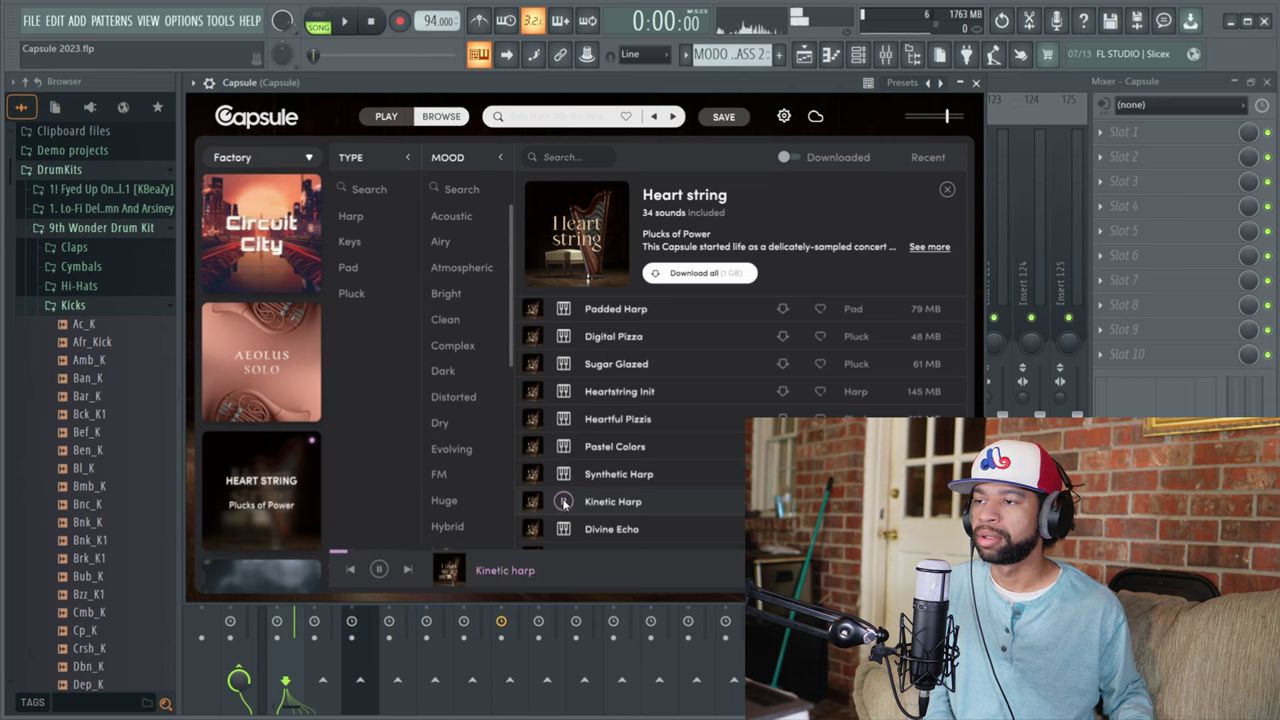
{"action": "scroll", "coordinate": [644, 455], "scroll_direction": "down", "scroll_amount": 1}
{"action": "scroll", "coordinate": [644, 455], "scroll_direction": "down", "scroll_amount": 1}
{"action": "left_click", "coordinate": [563, 500]}
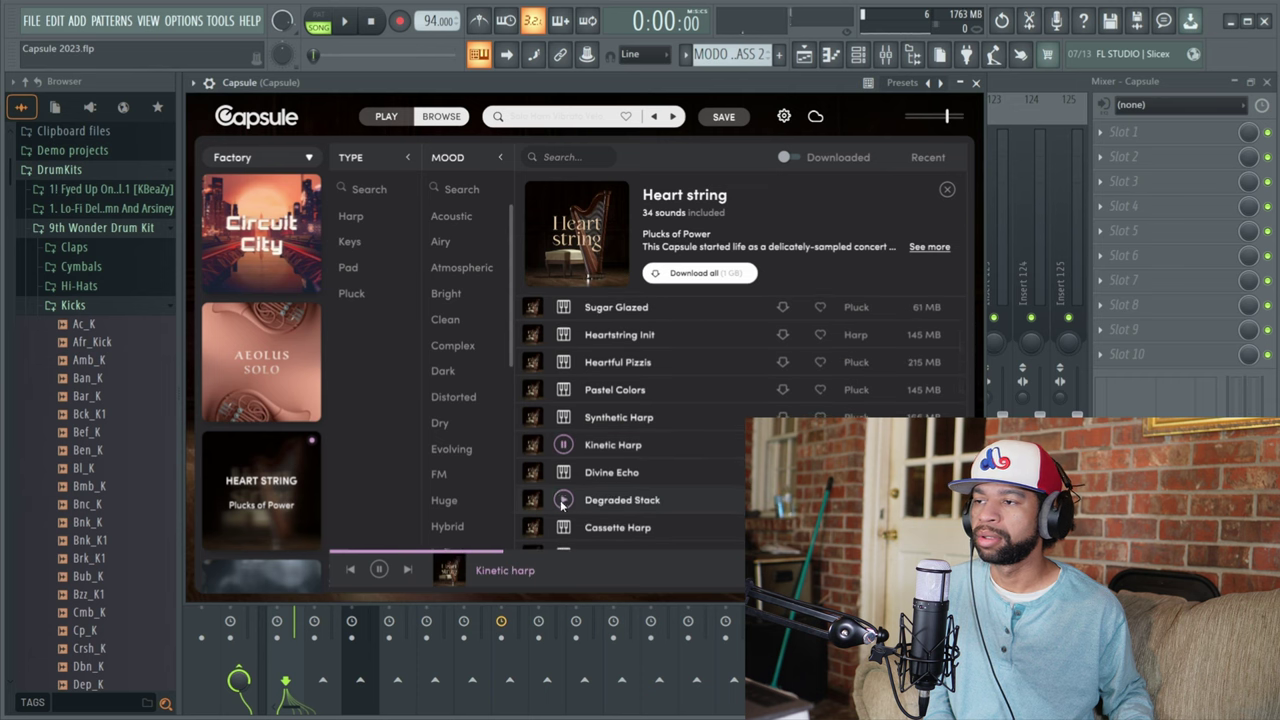
{"action": "scroll", "coordinate": [668, 446], "scroll_direction": "down", "scroll_amount": 3}
{"action": "left_click", "coordinate": [563, 469]}
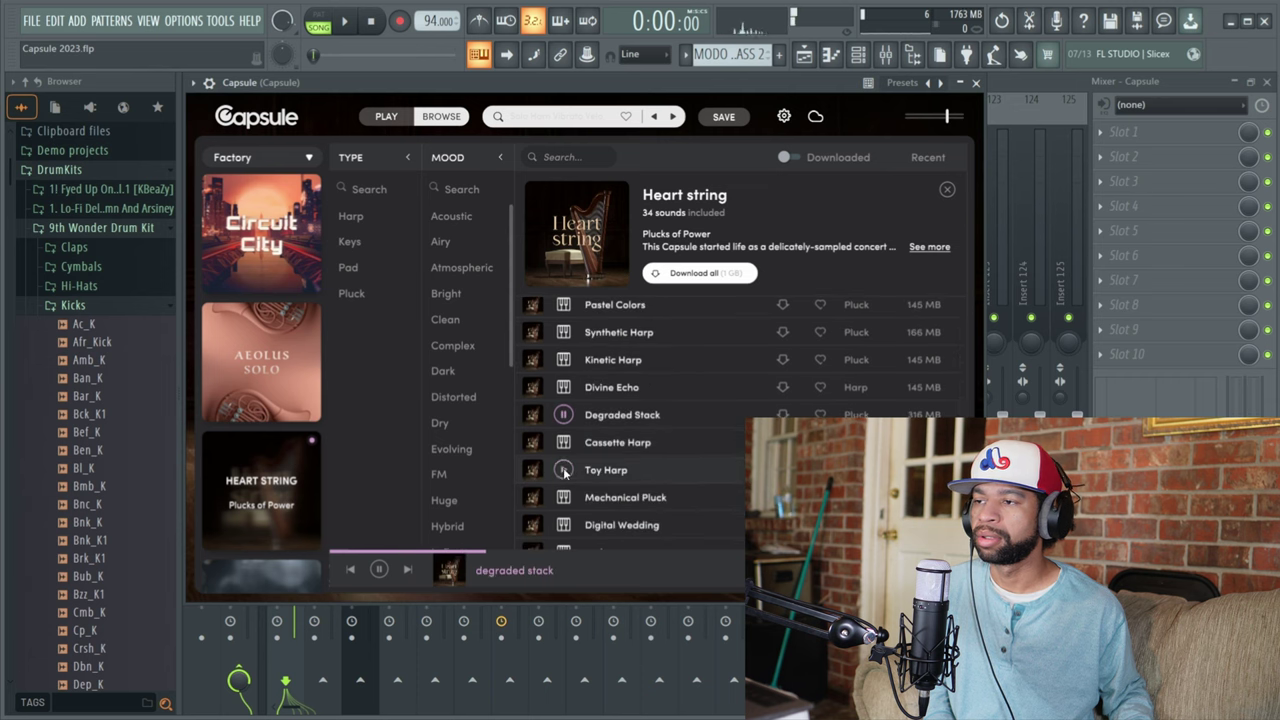
{"action": "scroll", "coordinate": [669, 447], "scroll_direction": "down", "scroll_amount": 1}
{"action": "left_click", "coordinate": [563, 496]}
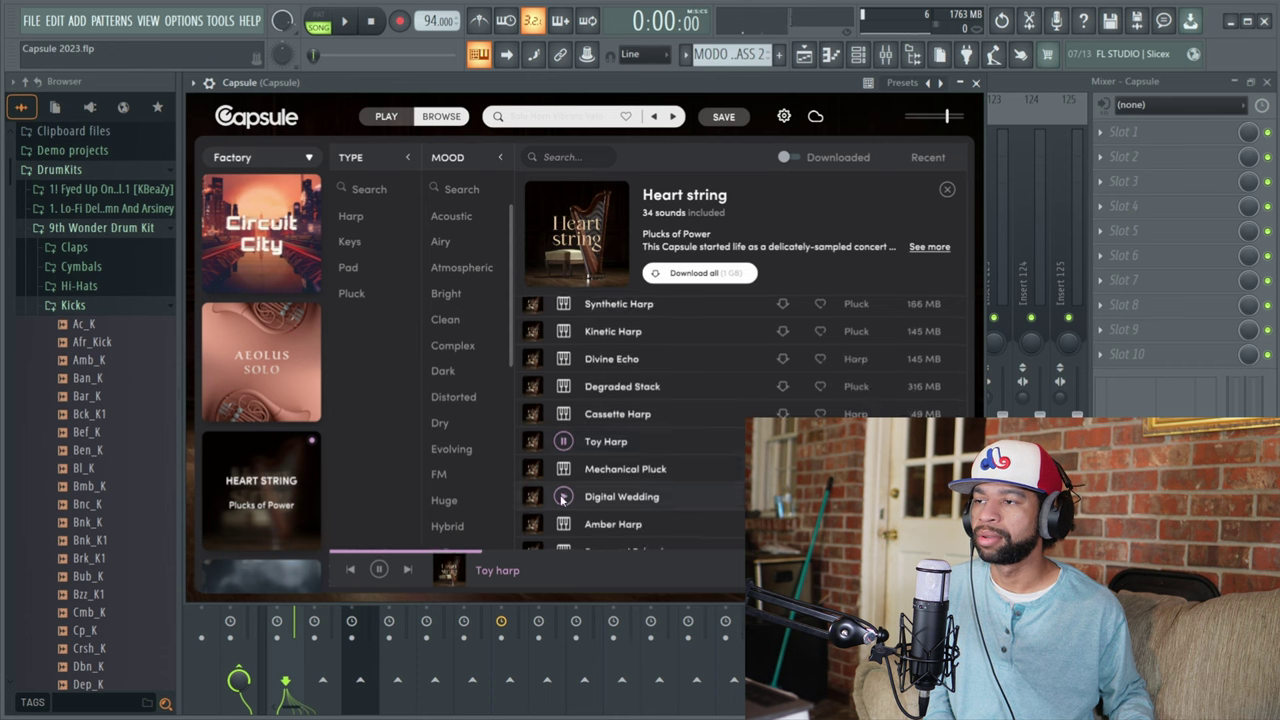
Preview Samourai School and Concert Harp, then open the Nightfall capsule
{"action": "scroll", "coordinate": [684, 458], "scroll_direction": "down", "scroll_amount": 1}
{"action": "scroll", "coordinate": [661, 455], "scroll_direction": "down", "scroll_amount": 1}
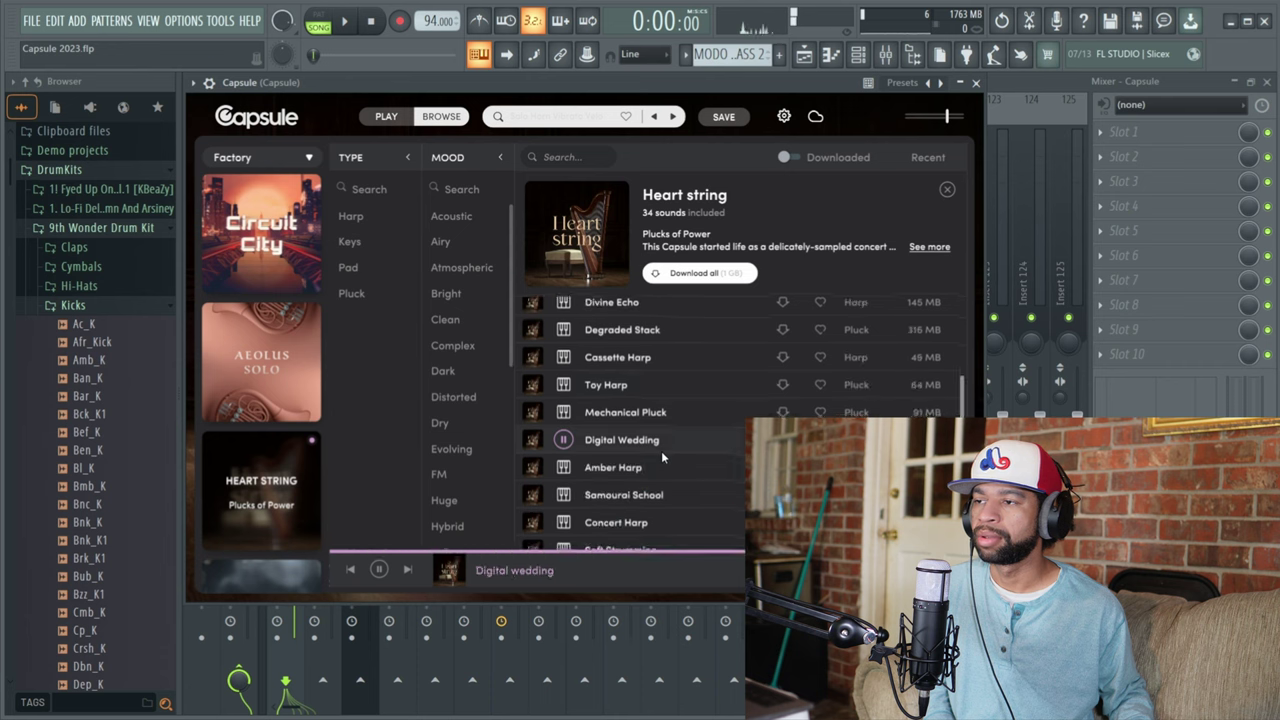
{"action": "left_click", "coordinate": [563, 496]}
{"action": "scroll", "coordinate": [640, 472], "scroll_direction": "down", "scroll_amount": 2}
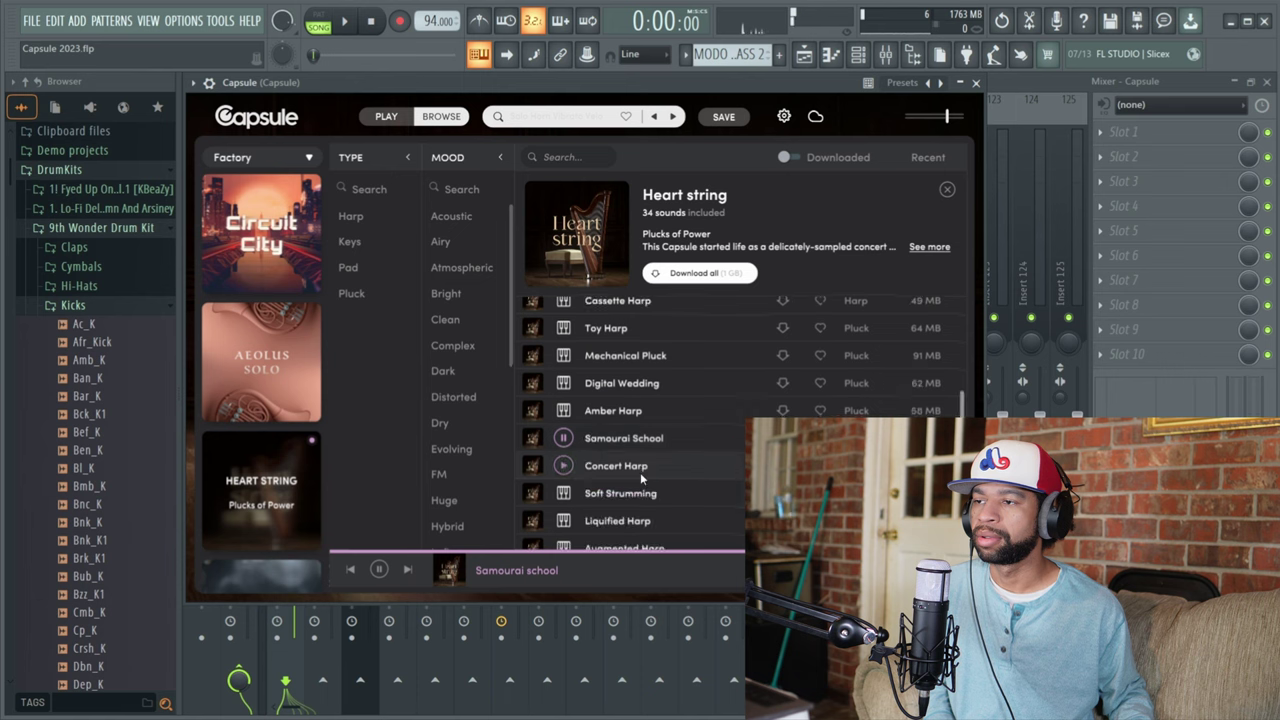
{"action": "left_click", "coordinate": [563, 466]}
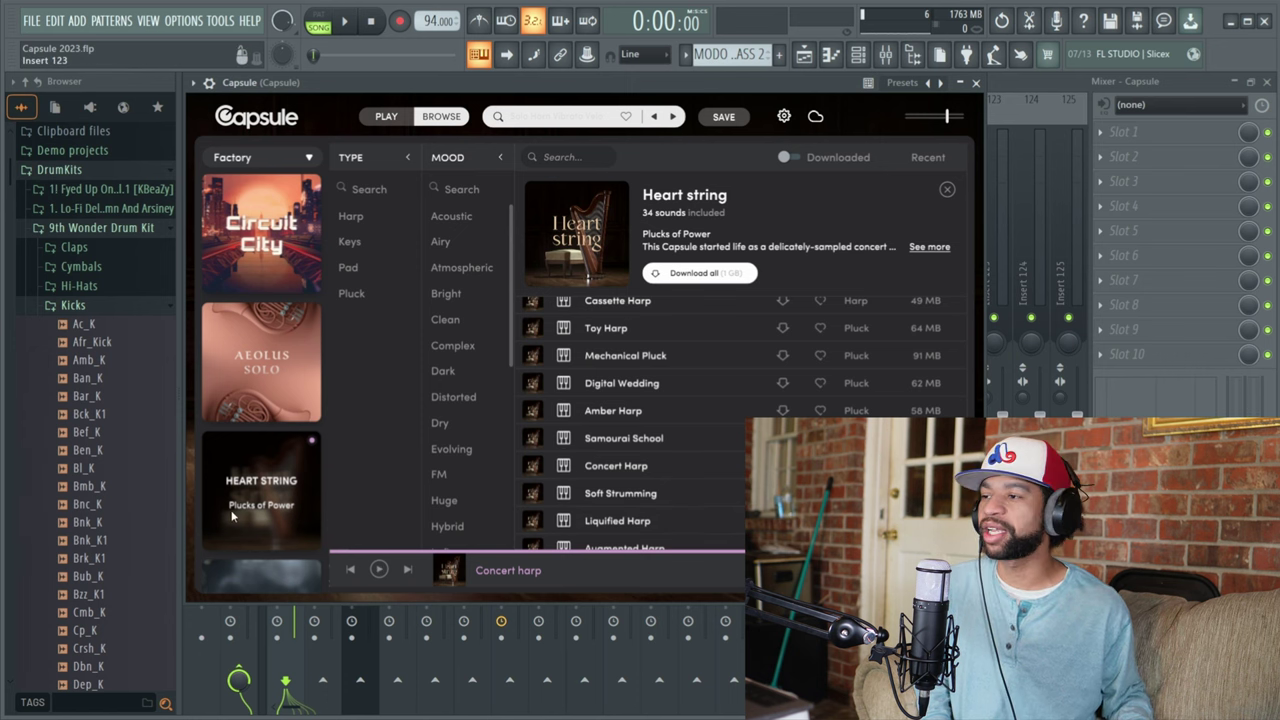
{"action": "scroll", "coordinate": [231, 476], "scroll_direction": "down", "scroll_amount": 1}
{"action": "left_click", "coordinate": [276, 520]}
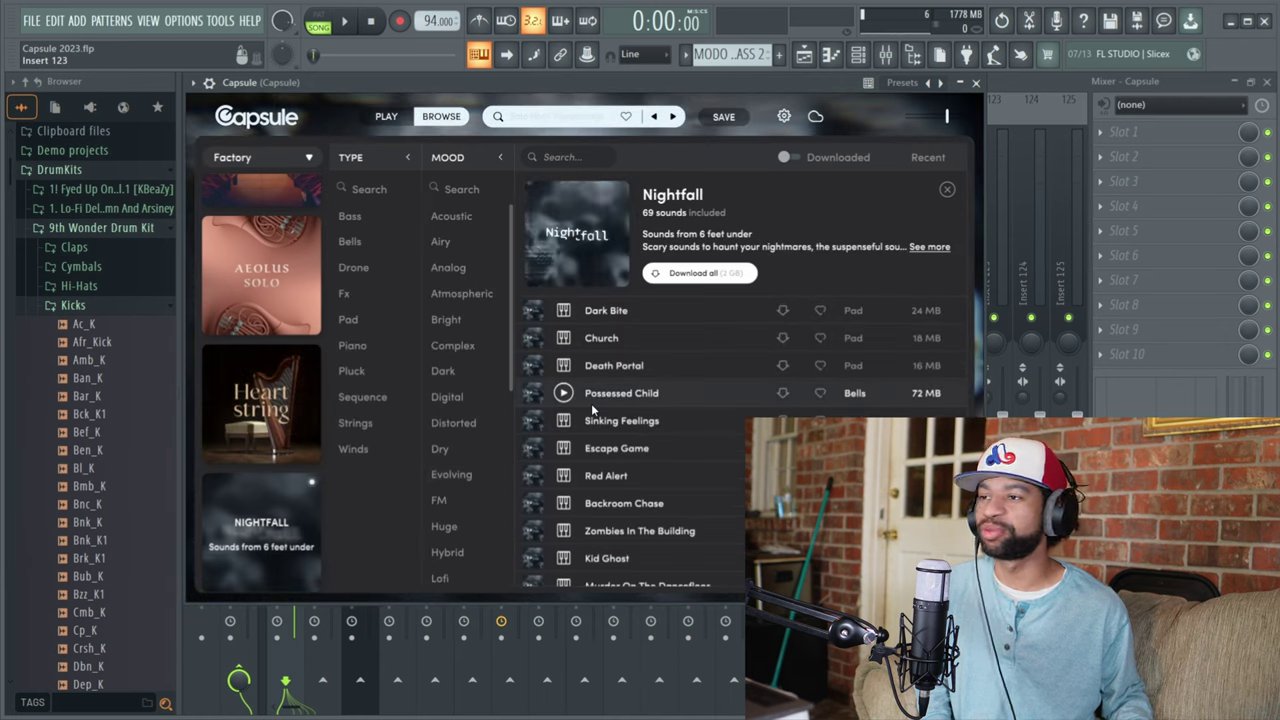
{"action": "mouse_move", "coordinate": [564, 310]}
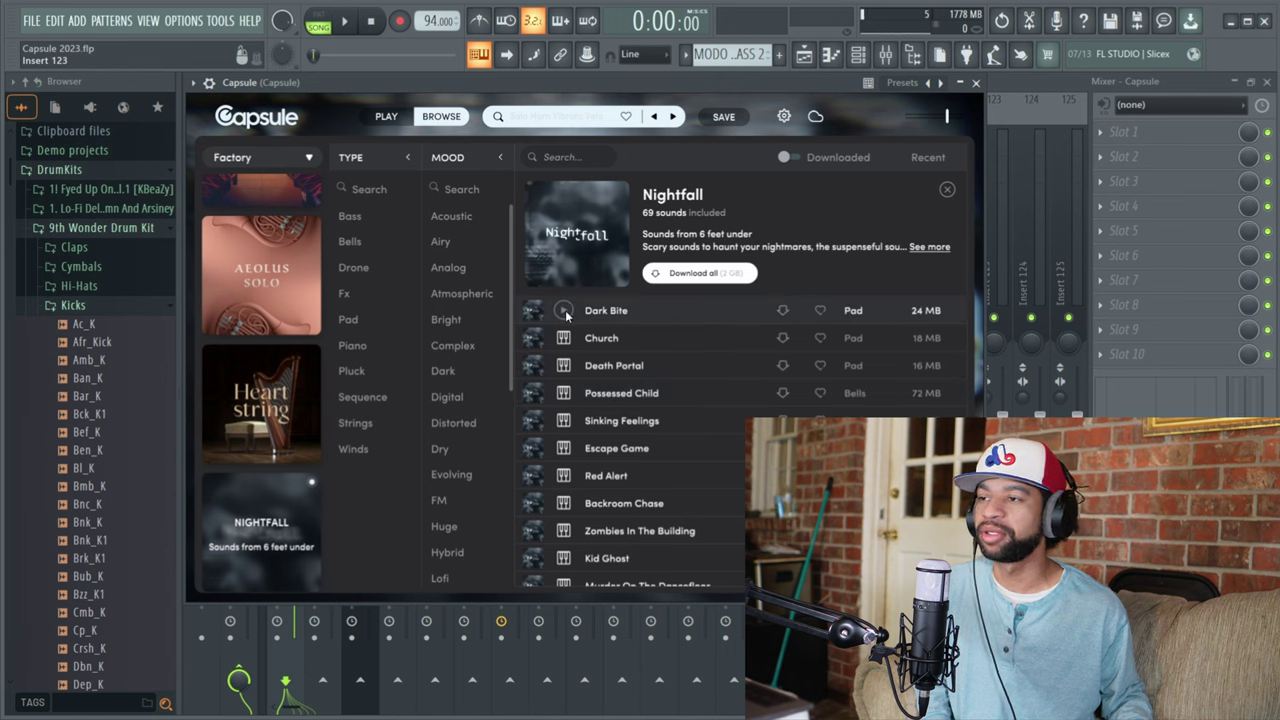
Preview the Nightfall sounds Dark Bite, Death Portal, Sinking Feelings, Escape Game and Red Alert
{"action": "left_click", "coordinate": [563, 311]}
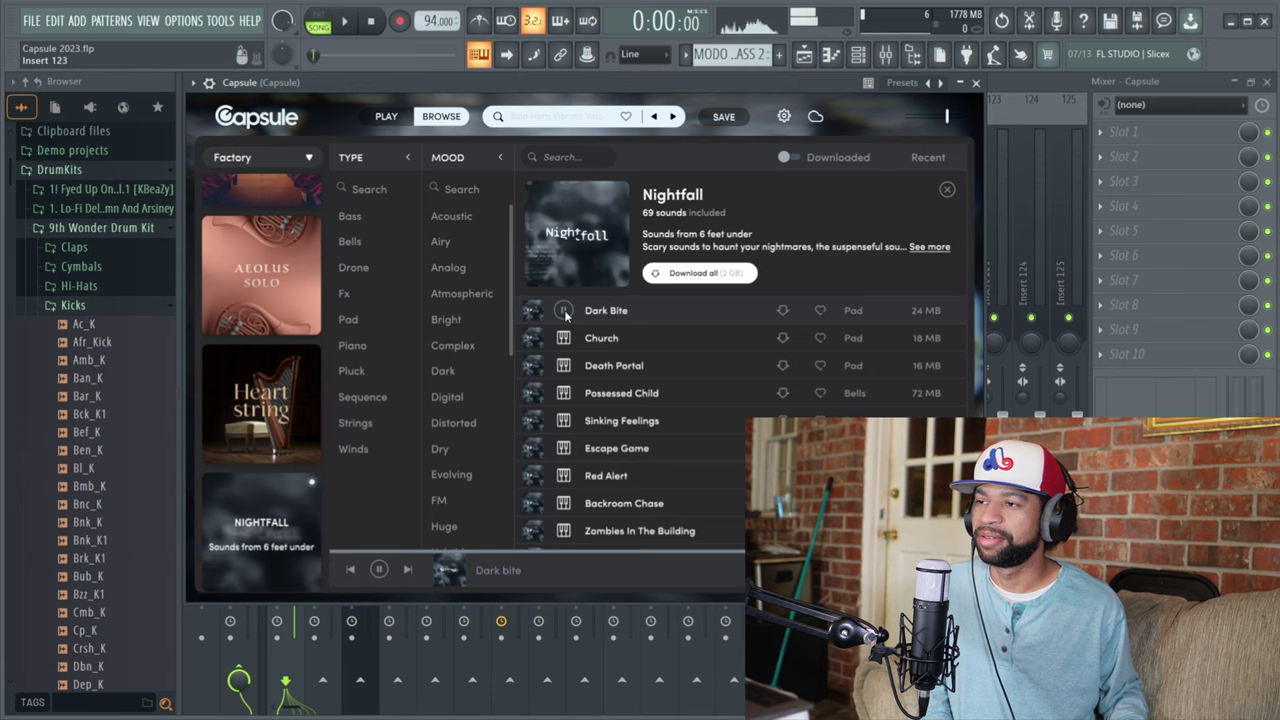
{"action": "mouse_move", "coordinate": [565, 366]}
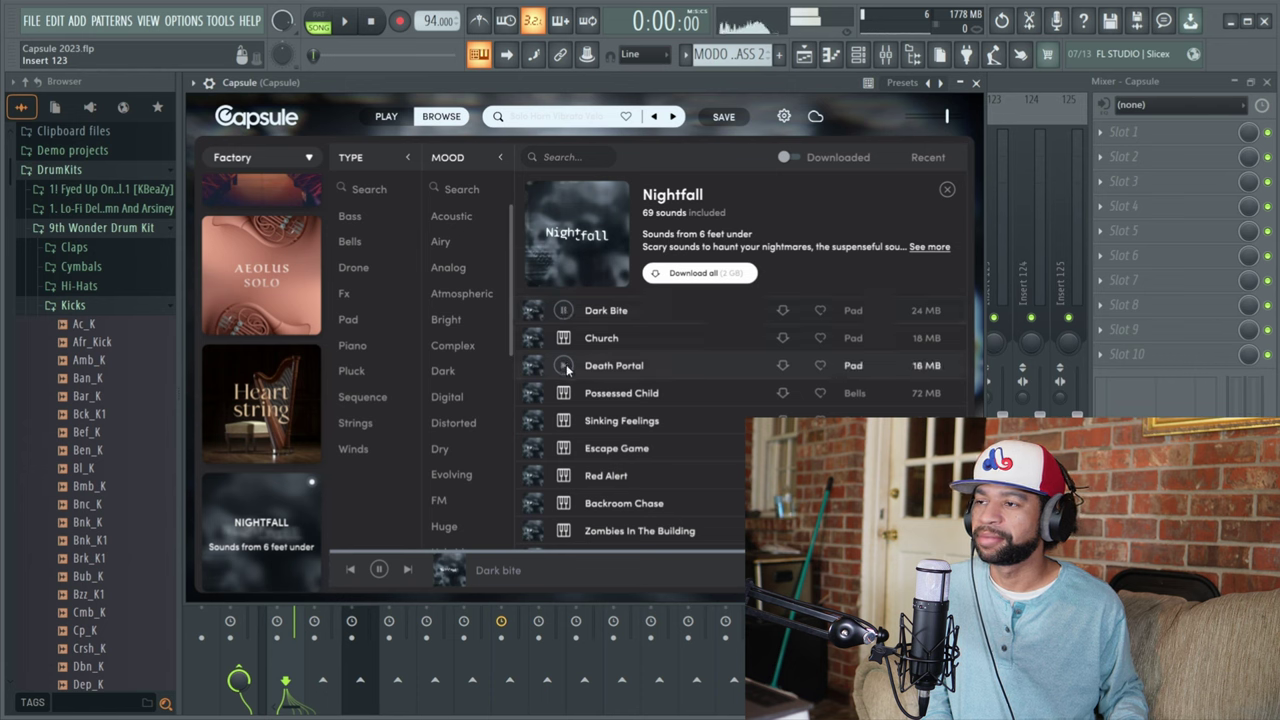
{"action": "left_click", "coordinate": [565, 367]}
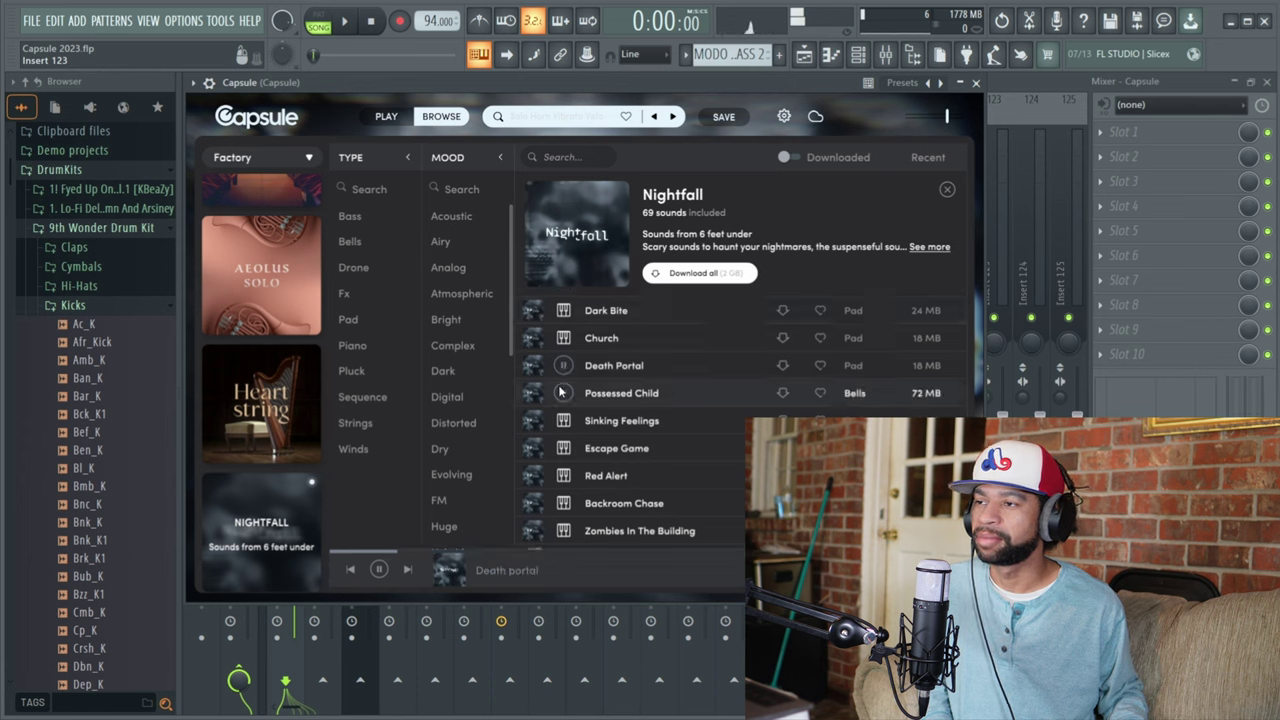
{"action": "left_click", "coordinate": [563, 421]}
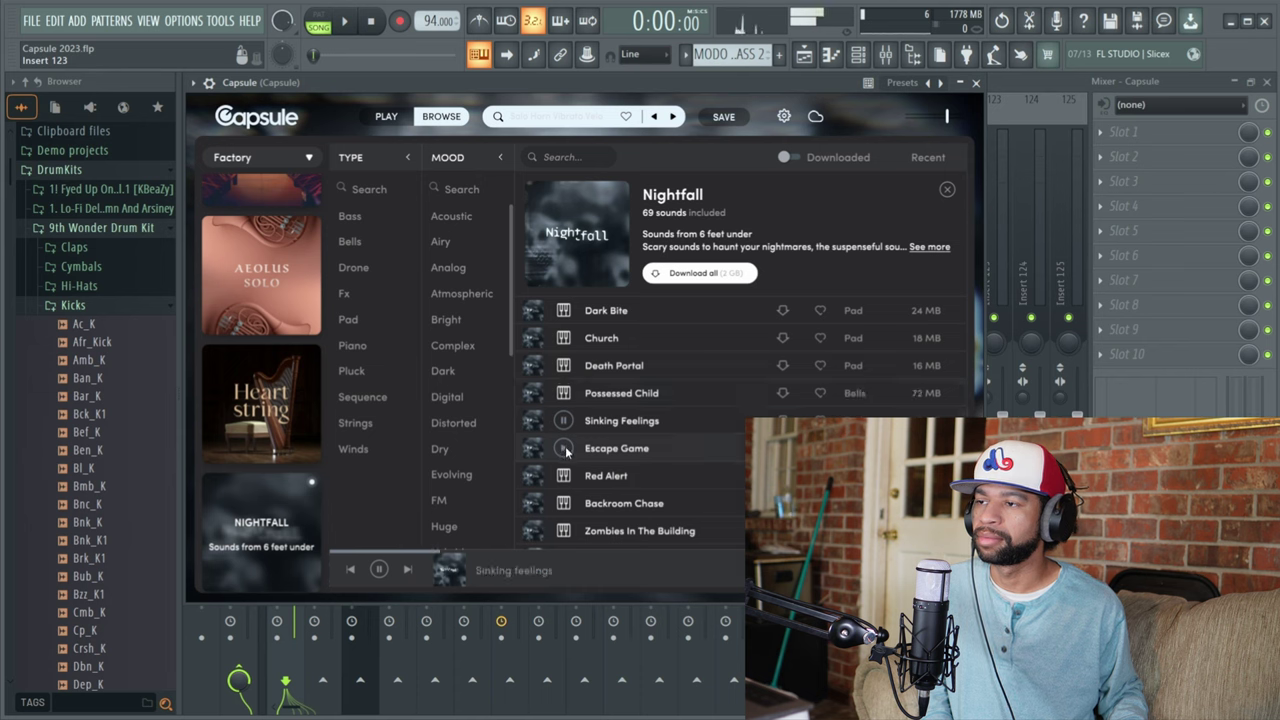
{"action": "left_click", "coordinate": [563, 449]}
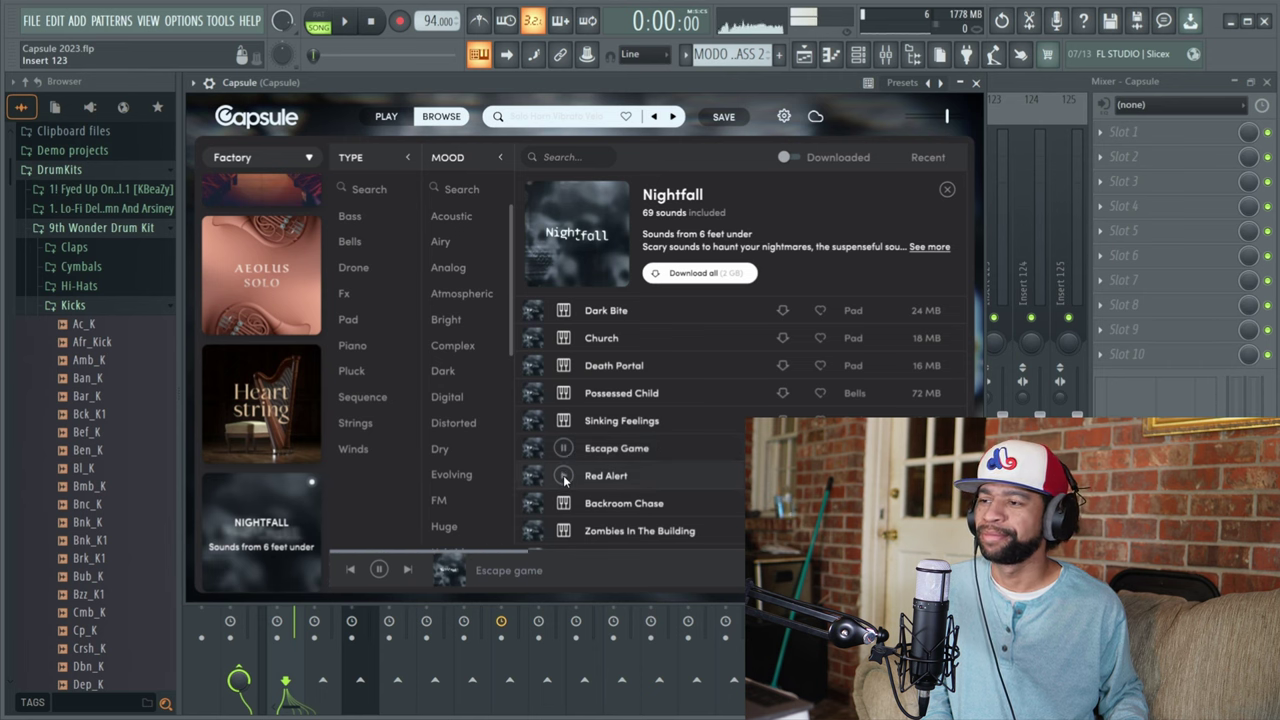
{"action": "left_click", "coordinate": [564, 476]}
{"action": "scroll", "coordinate": [565, 478], "scroll_direction": "down", "scroll_amount": 1}
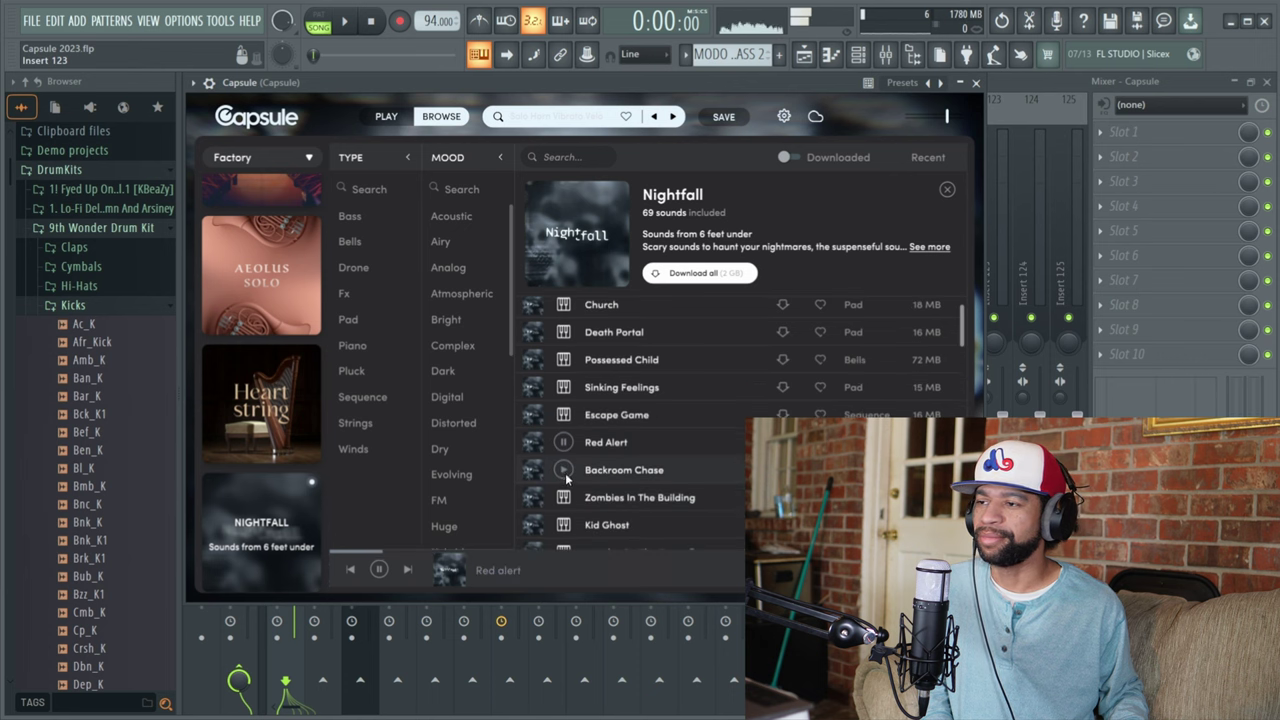
{"action": "scroll", "coordinate": [563, 476], "scroll_direction": "down", "scroll_amount": 1}
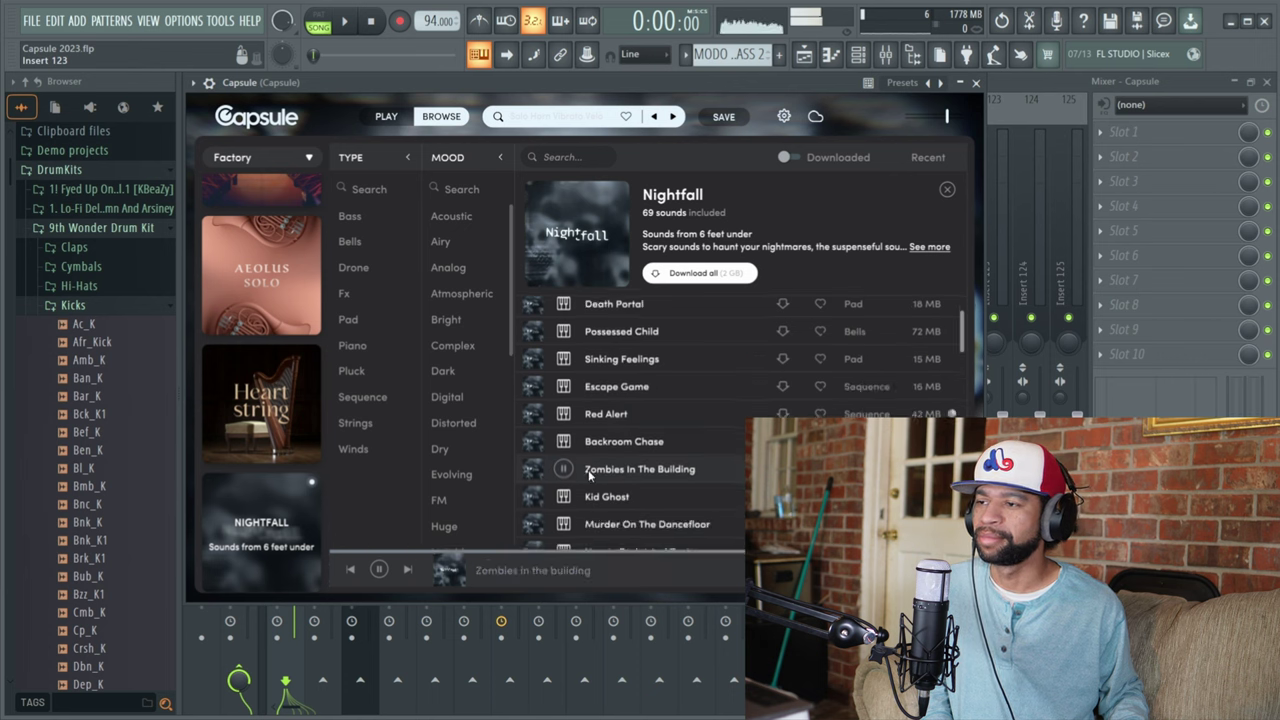
Preview Zombies In The Building, Kid Ghost, Horror Orchestral Textures and Horror Strings Textures, then stop
{"action": "left_click", "coordinate": [563, 470]}
{"action": "scroll", "coordinate": [565, 470], "scroll_direction": "down", "scroll_amount": 2}
{"action": "scroll", "coordinate": [585, 468], "scroll_direction": "down", "scroll_amount": 1}
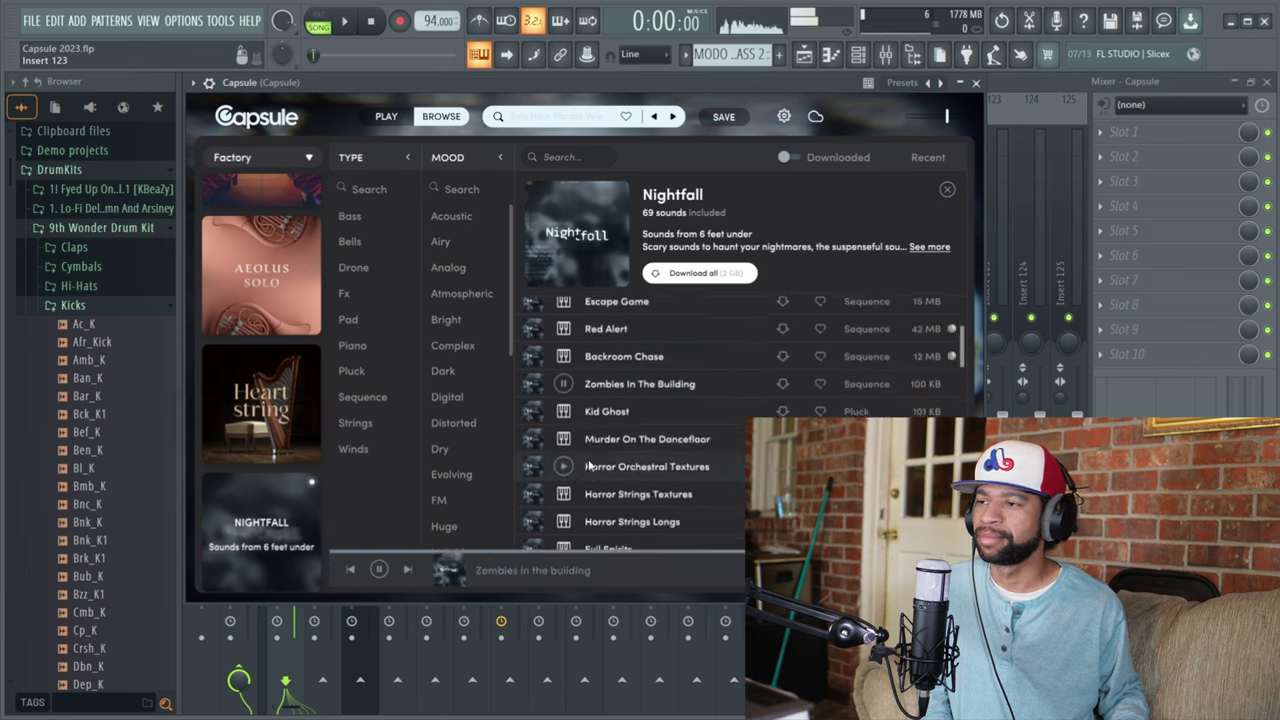
{"action": "left_click", "coordinate": [565, 412]}
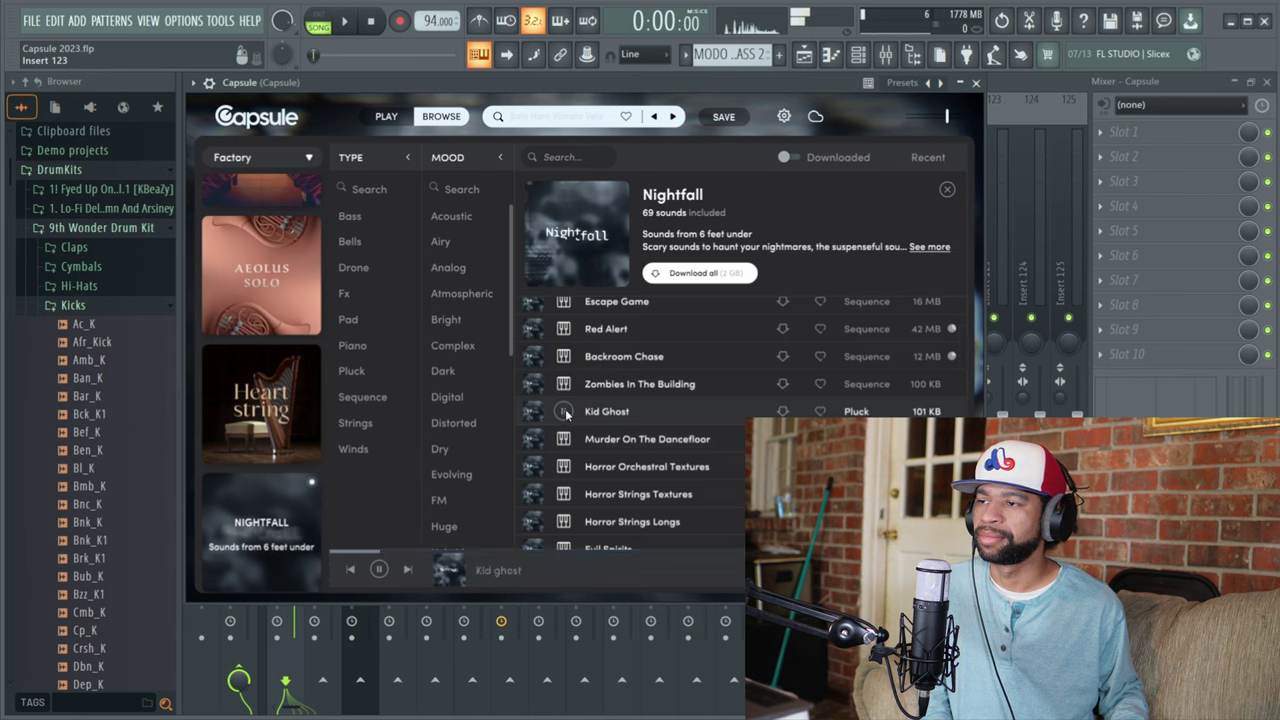
{"action": "left_click", "coordinate": [563, 467]}
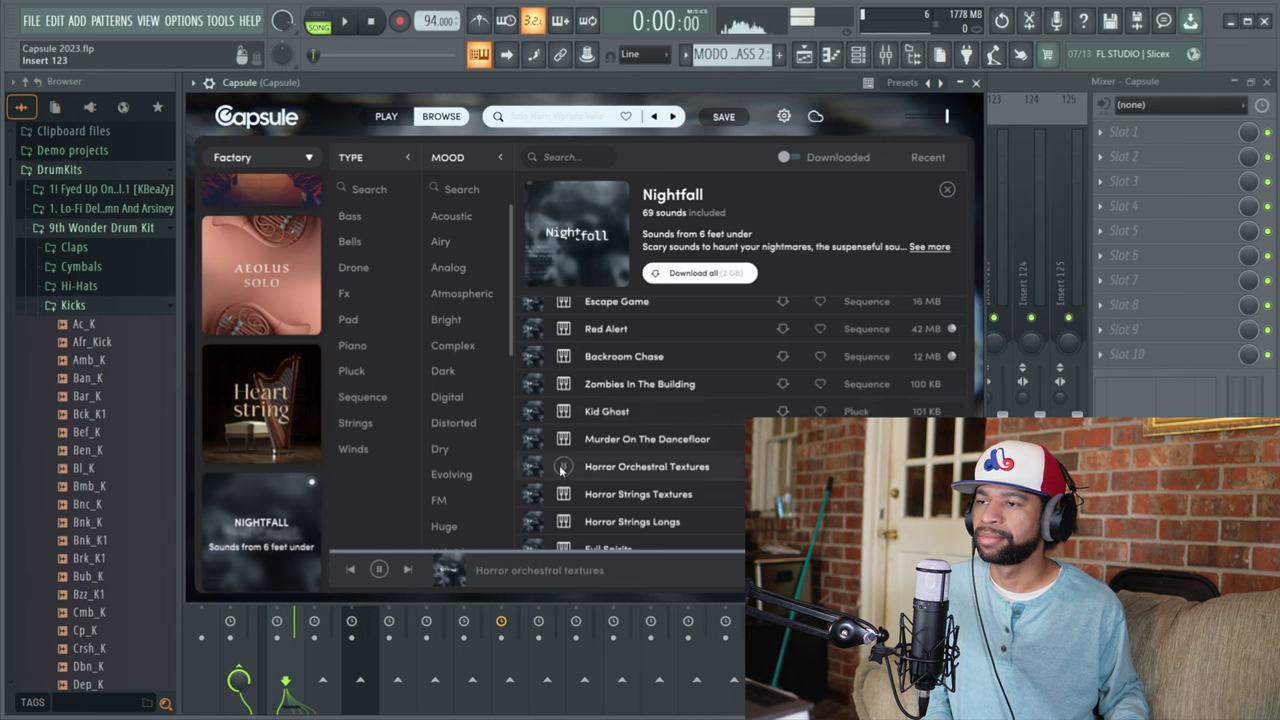
{"action": "scroll", "coordinate": [561, 470], "scroll_direction": "down", "scroll_amount": 1}
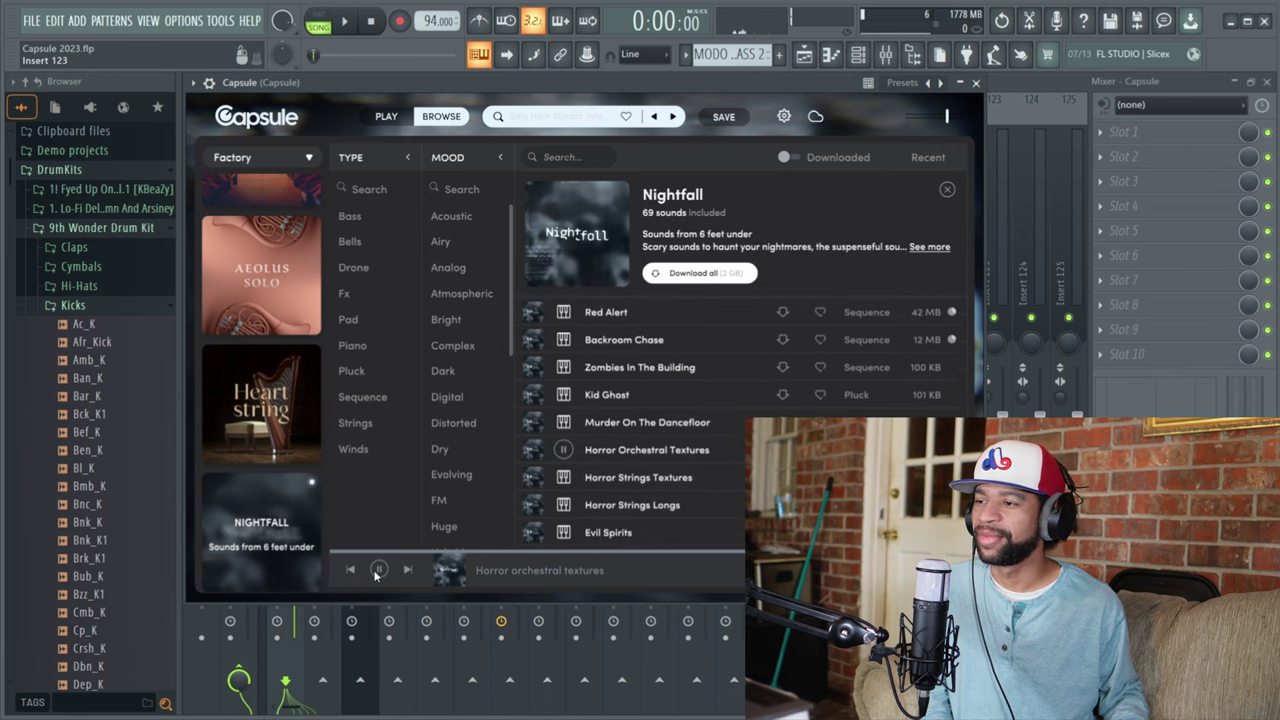
{"action": "left_click", "coordinate": [560, 479]}
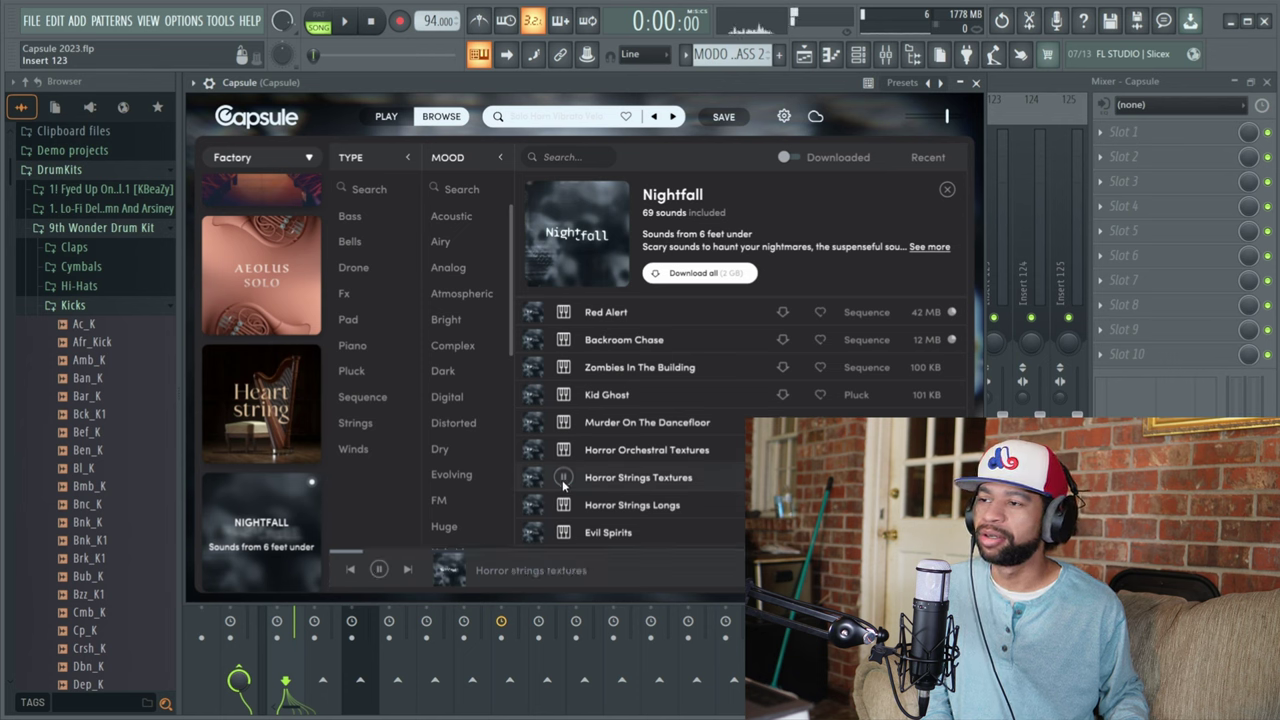
{"action": "scroll", "coordinate": [595, 455], "scroll_direction": "down", "scroll_amount": 1}
{"action": "scroll", "coordinate": [595, 455], "scroll_direction": "down", "scroll_amount": 1}
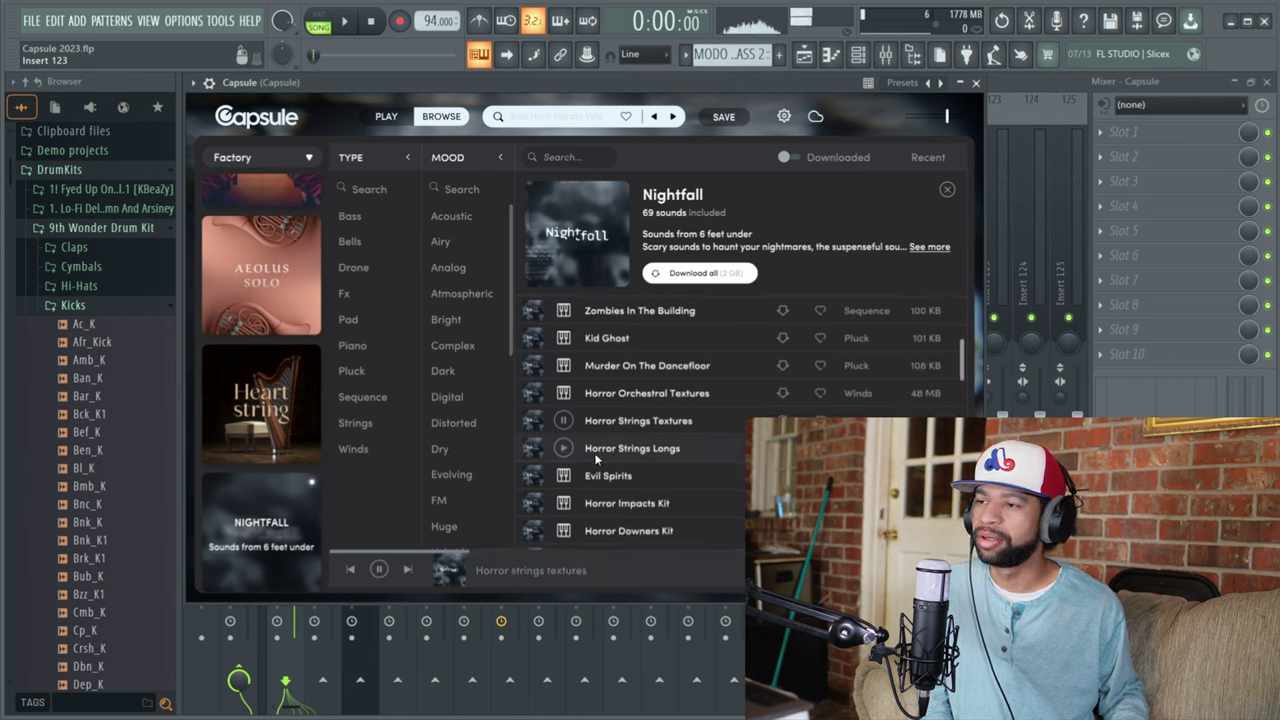
{"action": "left_click", "coordinate": [378, 570]}
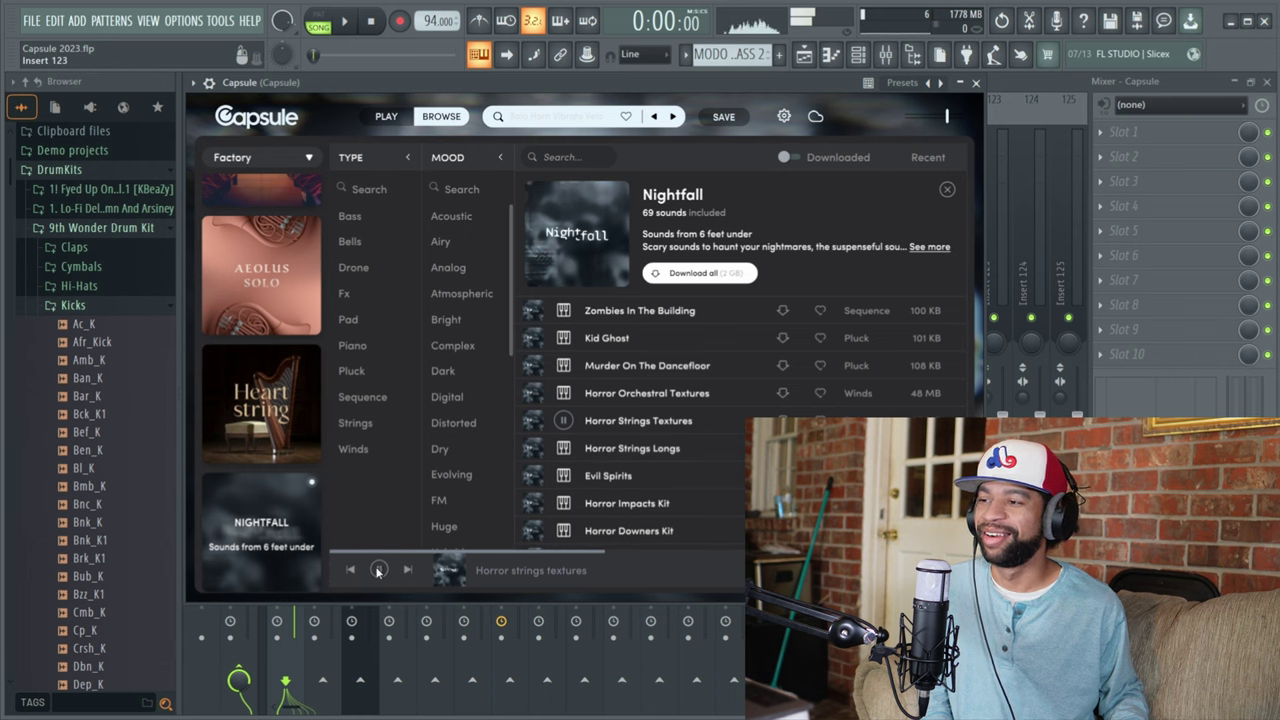
Preview Evil Spirits, Horror Downers Kit, Bones Crusher and Bell Creeper, then stop playback
{"action": "left_click", "coordinate": [564, 476]}
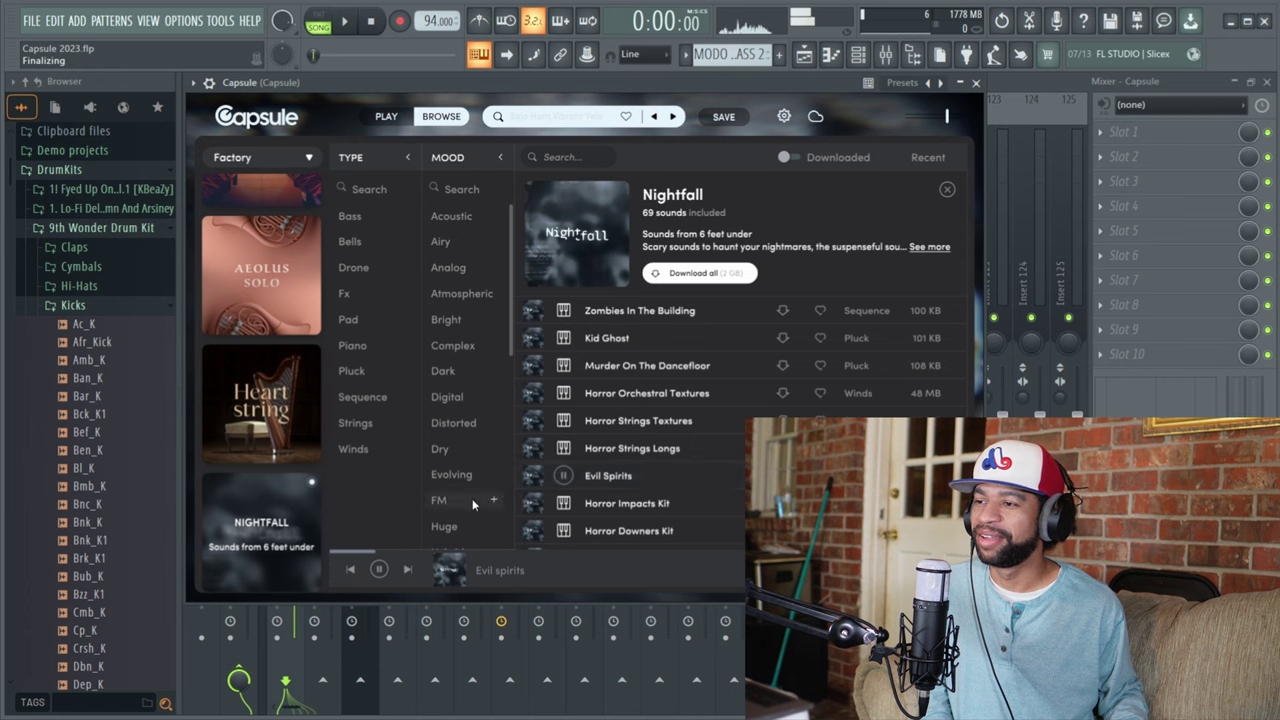
{"action": "scroll", "coordinate": [603, 465], "scroll_direction": "down", "scroll_amount": 1}
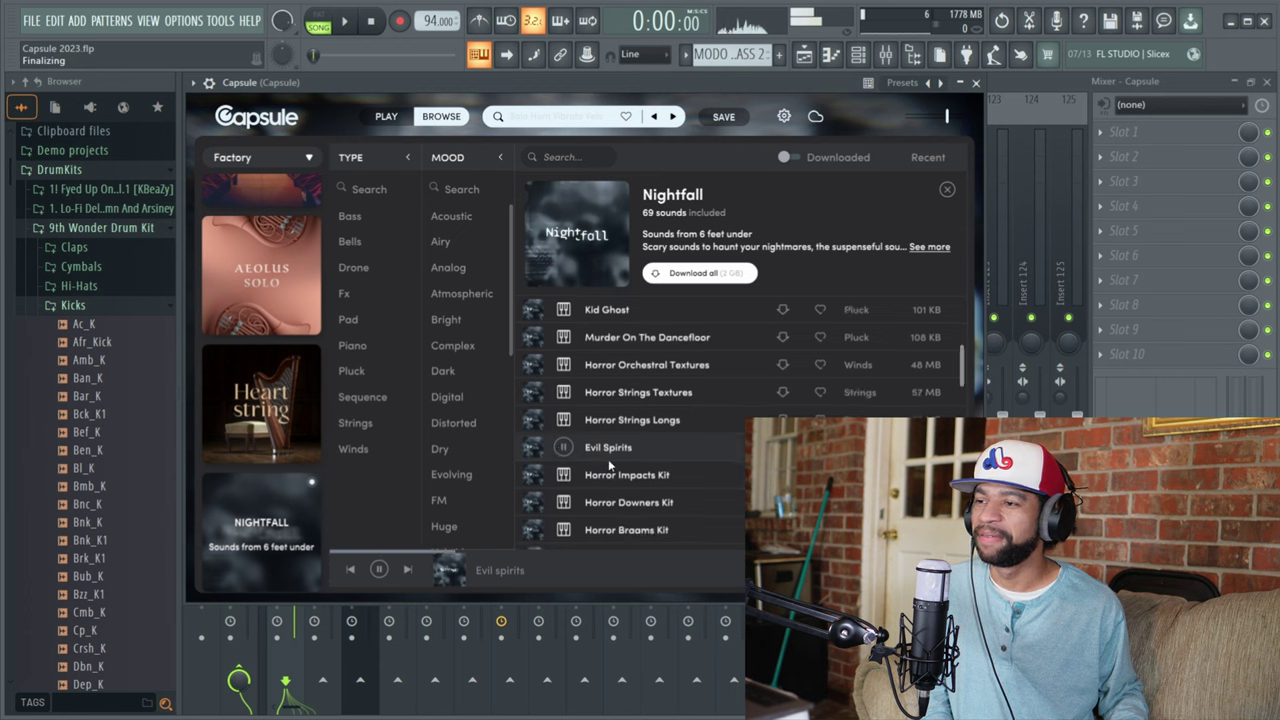
{"action": "left_click", "coordinate": [563, 503]}
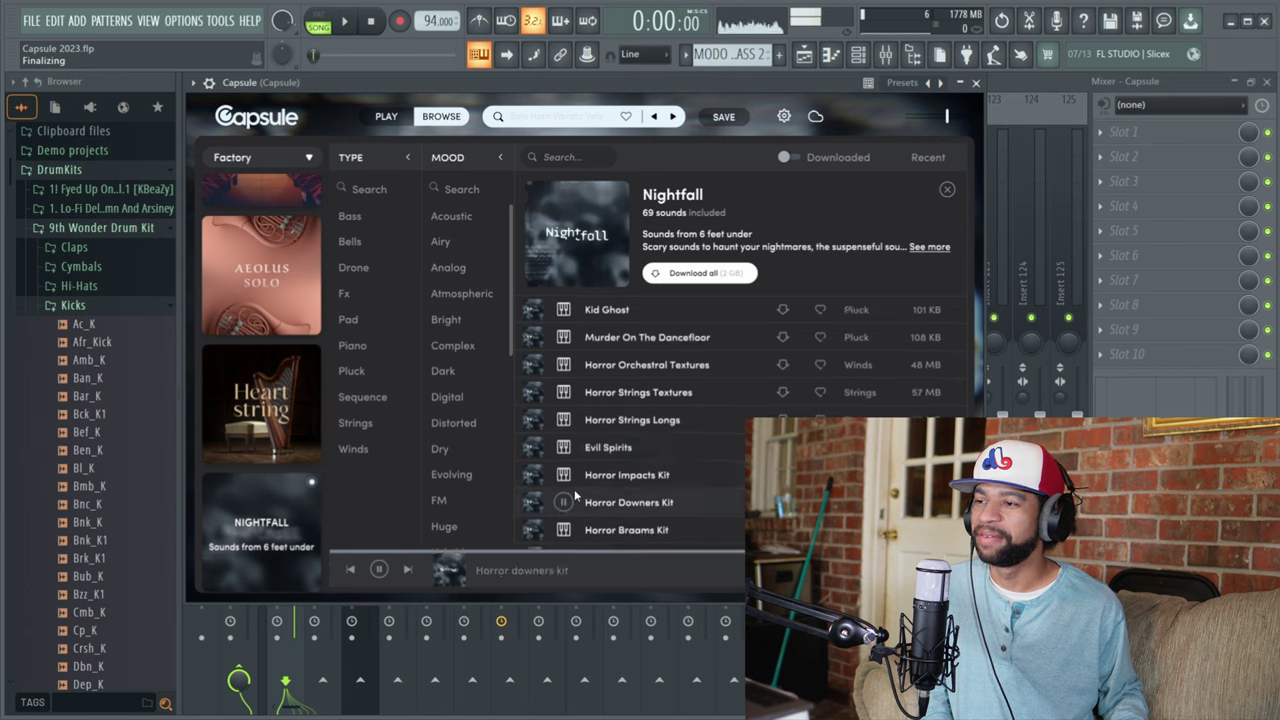
{"action": "scroll", "coordinate": [585, 480], "scroll_direction": "down", "scroll_amount": 2}
{"action": "scroll", "coordinate": [593, 474], "scroll_direction": "down", "scroll_amount": 1}
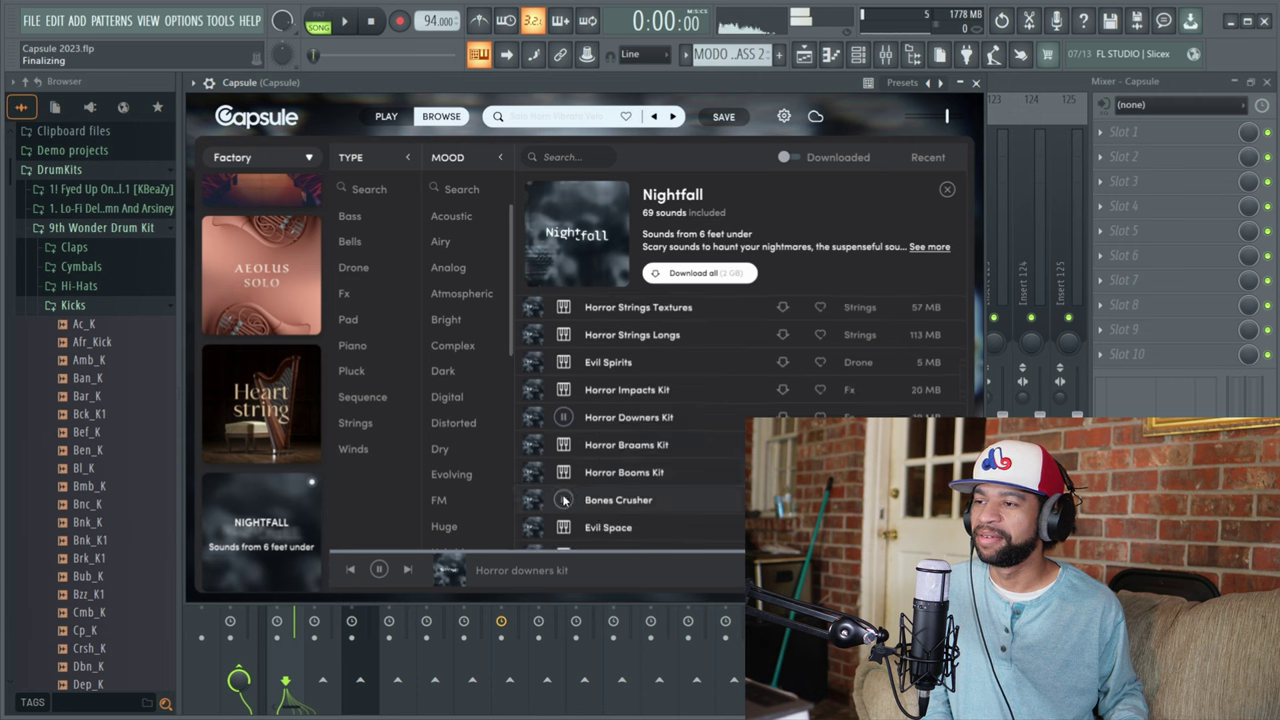
{"action": "left_click", "coordinate": [564, 502]}
{"action": "scroll", "coordinate": [603, 474], "scroll_direction": "down", "scroll_amount": 1}
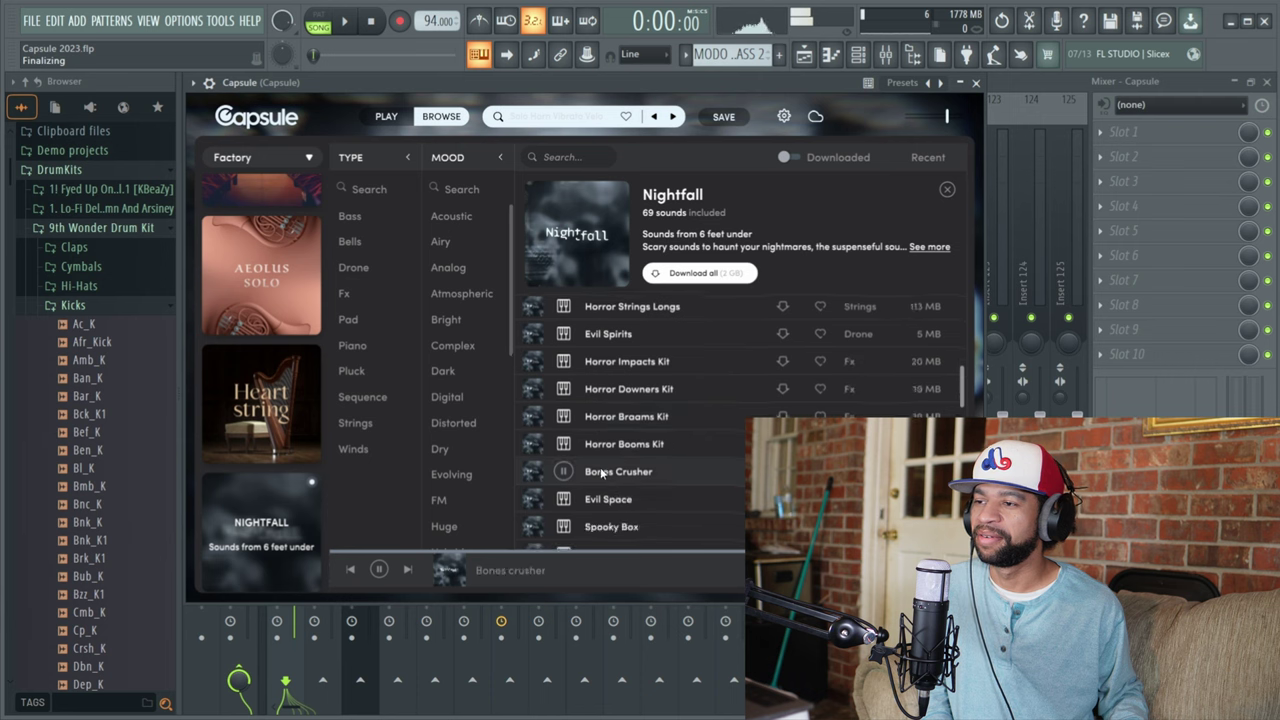
{"action": "scroll", "coordinate": [590, 481], "scroll_direction": "down", "scroll_amount": 2}
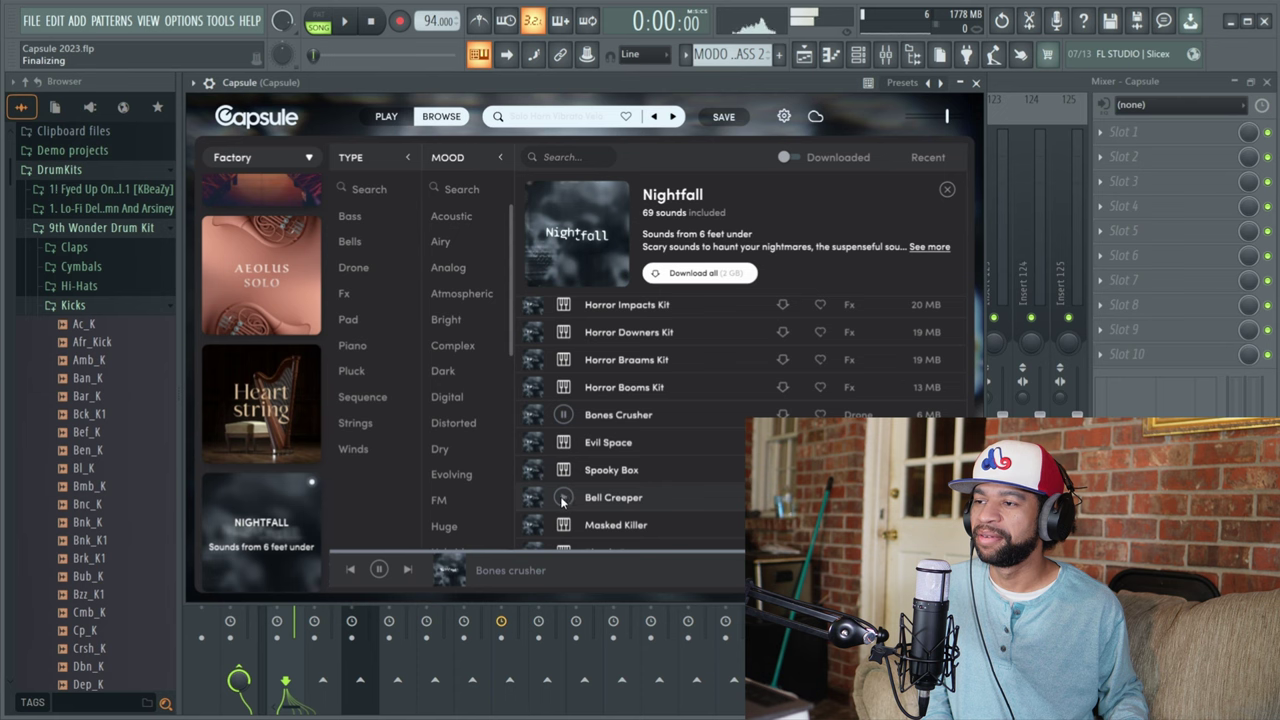
{"action": "left_click", "coordinate": [562, 498]}
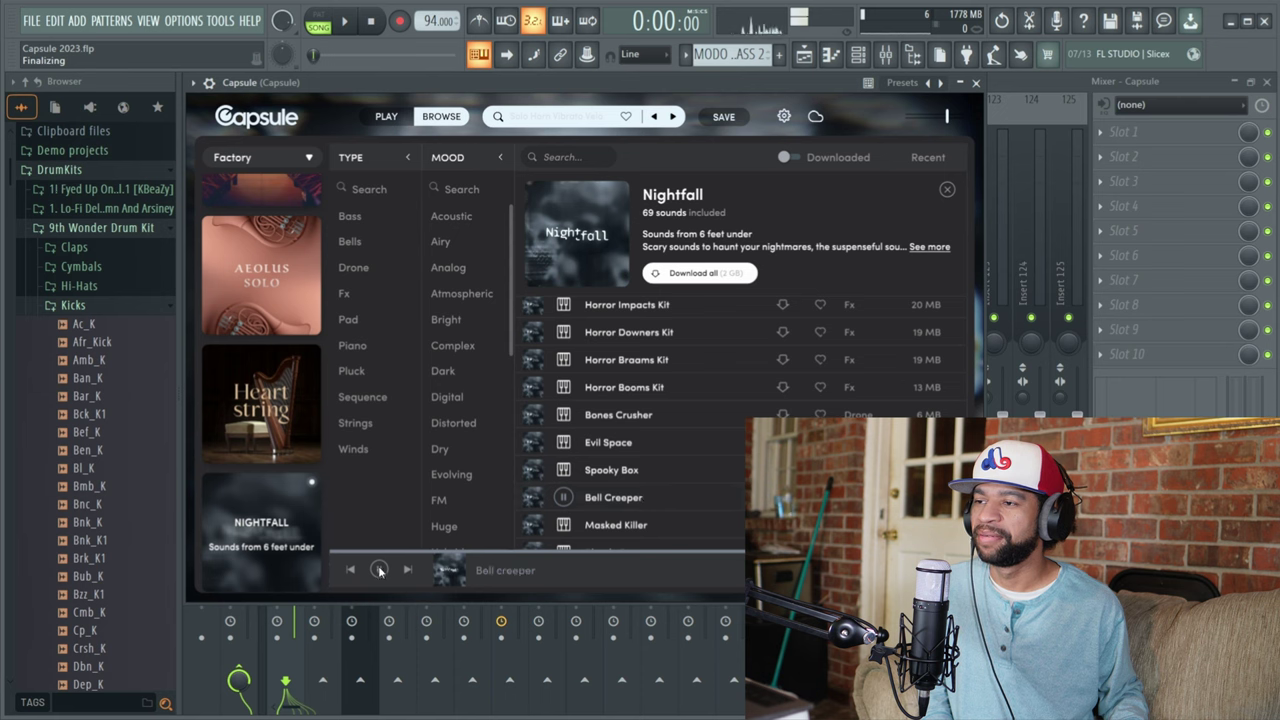
{"action": "left_click", "coordinate": [379, 570]}
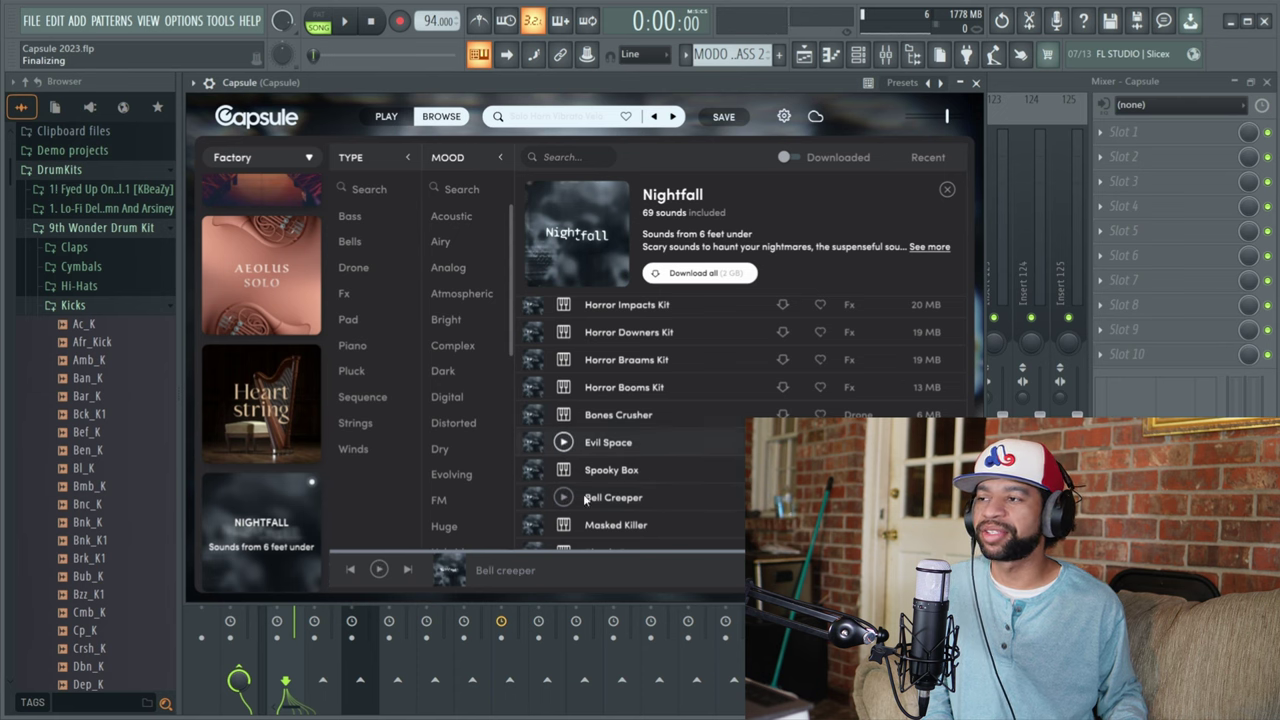
{"action": "scroll", "coordinate": [292, 364], "scroll_direction": "down", "scroll_amount": 1}
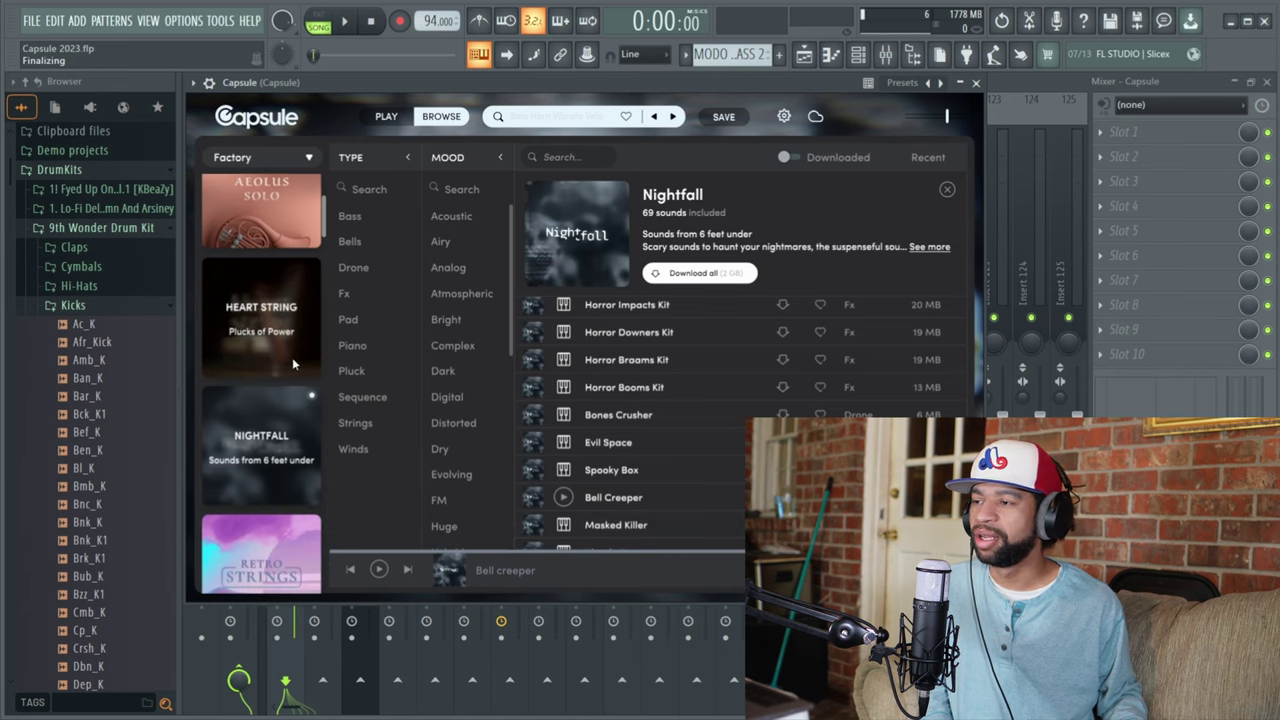
{"action": "scroll", "coordinate": [286, 358], "scroll_direction": "down", "scroll_amount": 2}
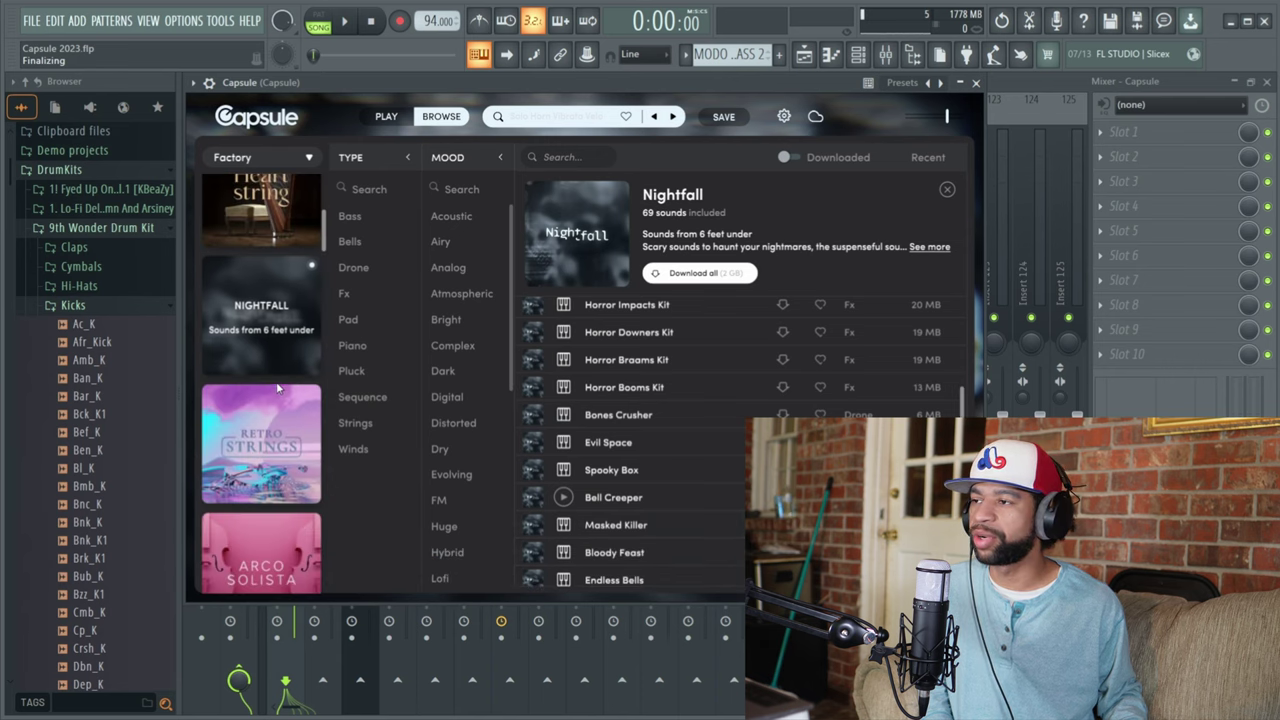
Open Retro Strings and preview Analog Symphony, Cello Ensemble, Boiling Strings, Conclusion Rise and Fluffy Clouds
{"action": "left_click", "coordinate": [265, 453]}
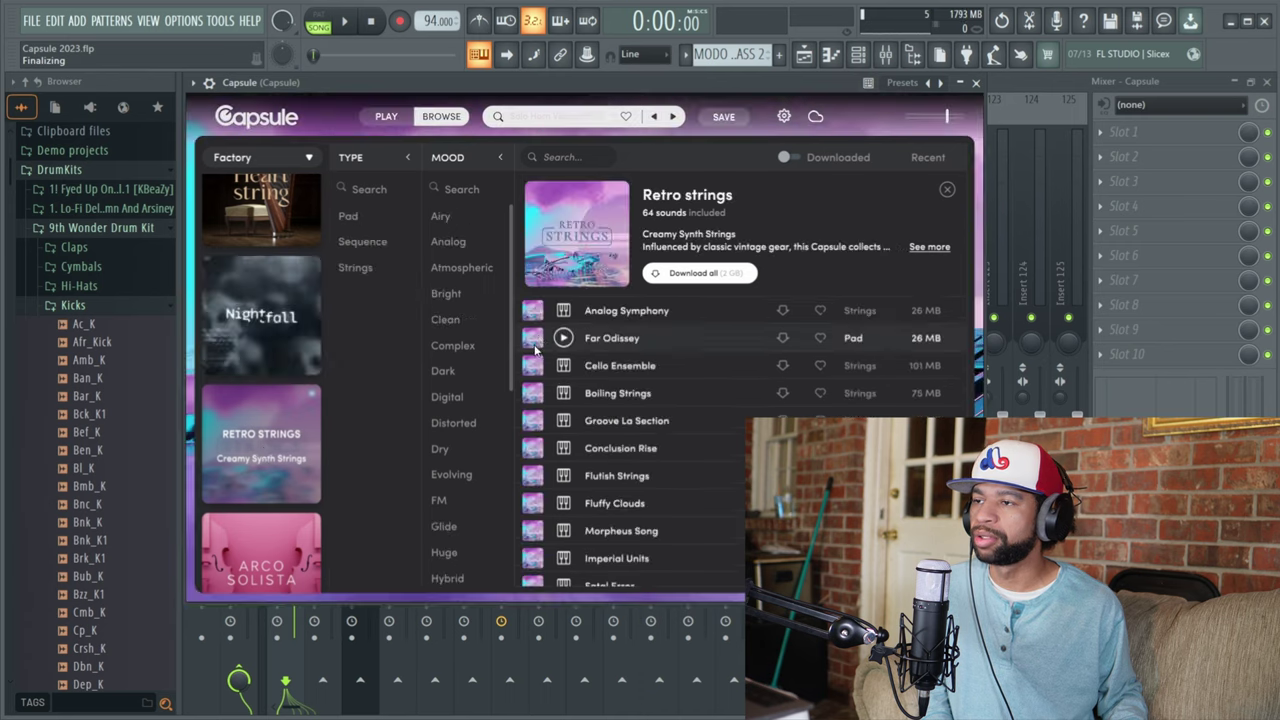
{"action": "left_click", "coordinate": [563, 312]}
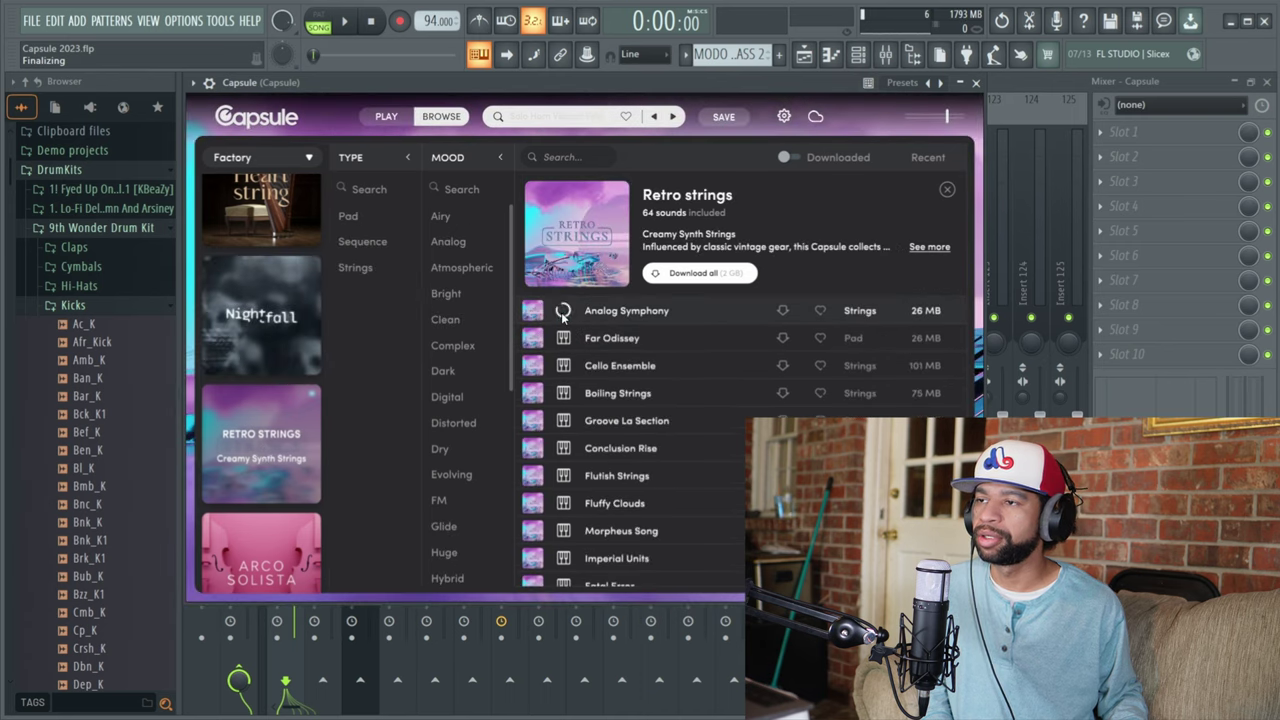
{"action": "left_click", "coordinate": [564, 366]}
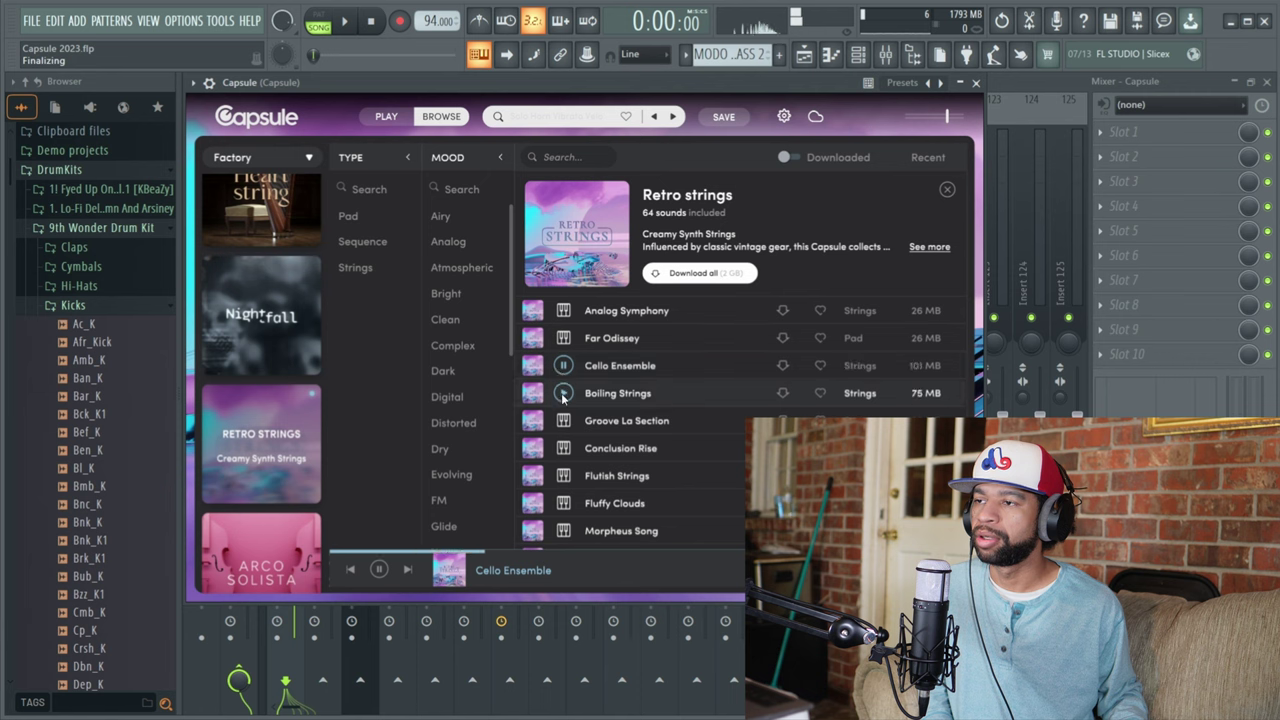
{"action": "left_click", "coordinate": [563, 394]}
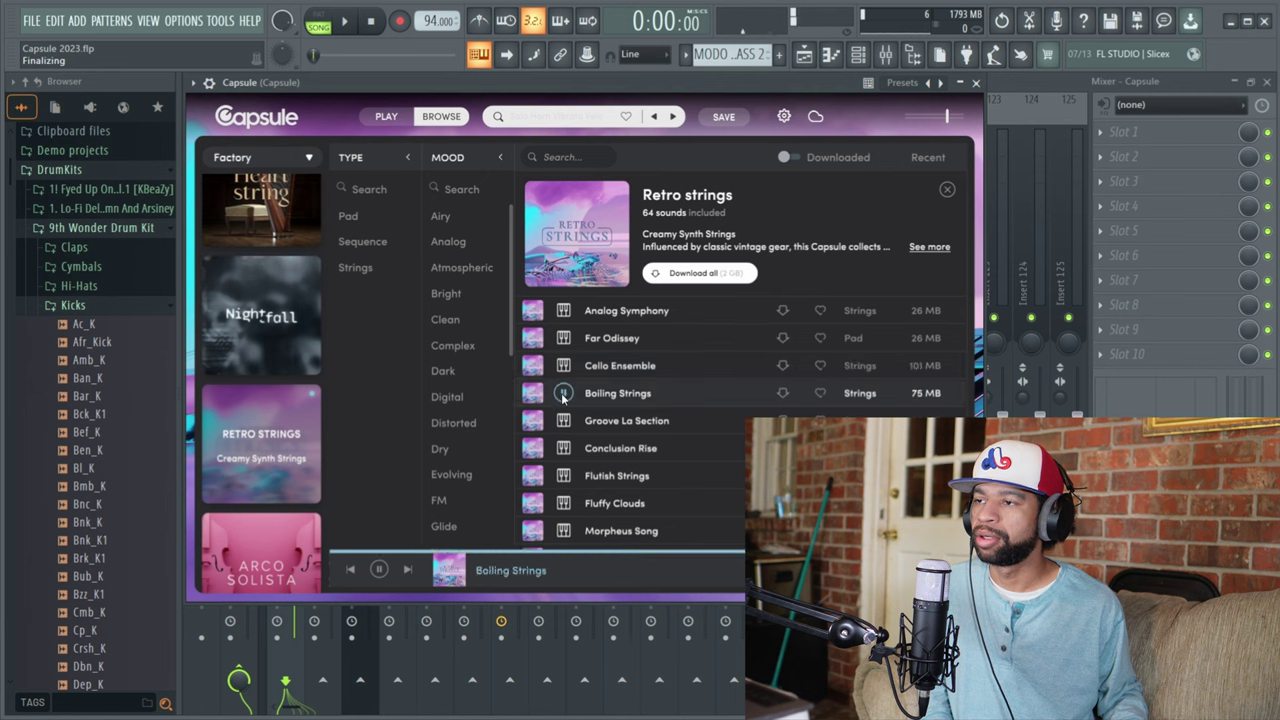
{"action": "left_click", "coordinate": [562, 449]}
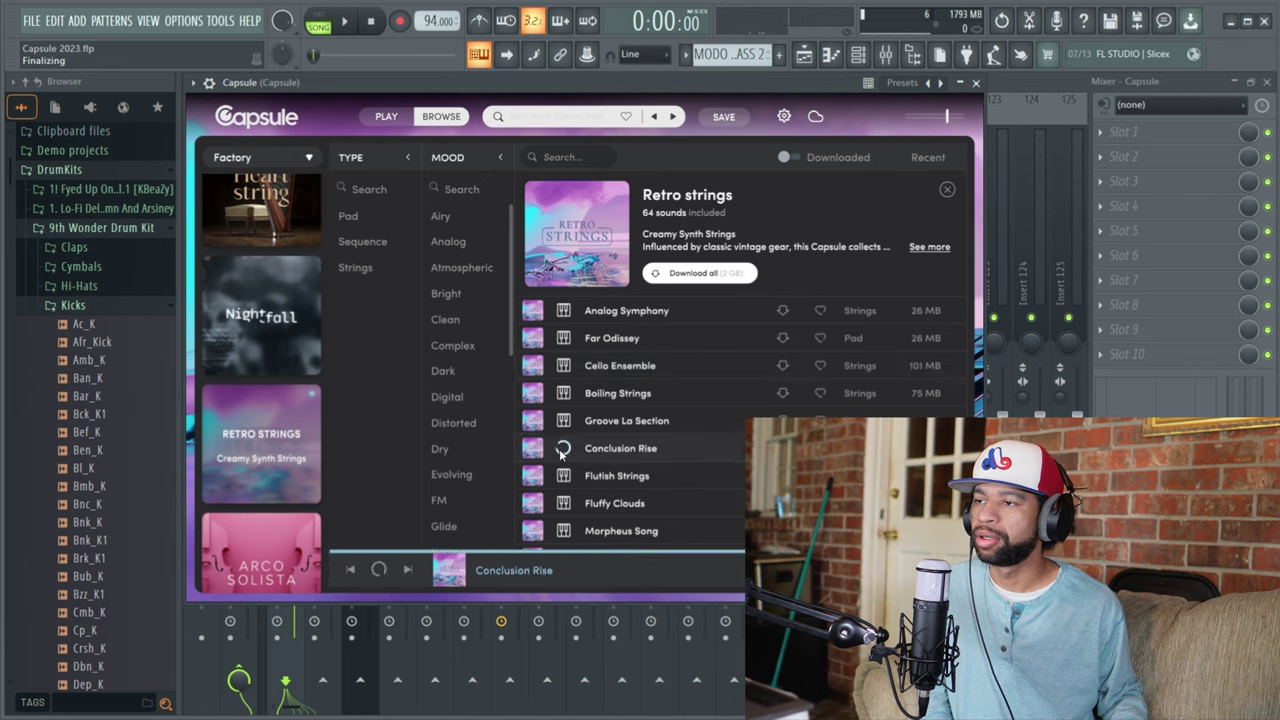
{"action": "left_click", "coordinate": [565, 503]}
Preview the Retro Strings sounds Fatal Error, Acid Strings Pattern and Glide Path
{"action": "scroll", "coordinate": [588, 485], "scroll_direction": "down", "scroll_amount": 2}
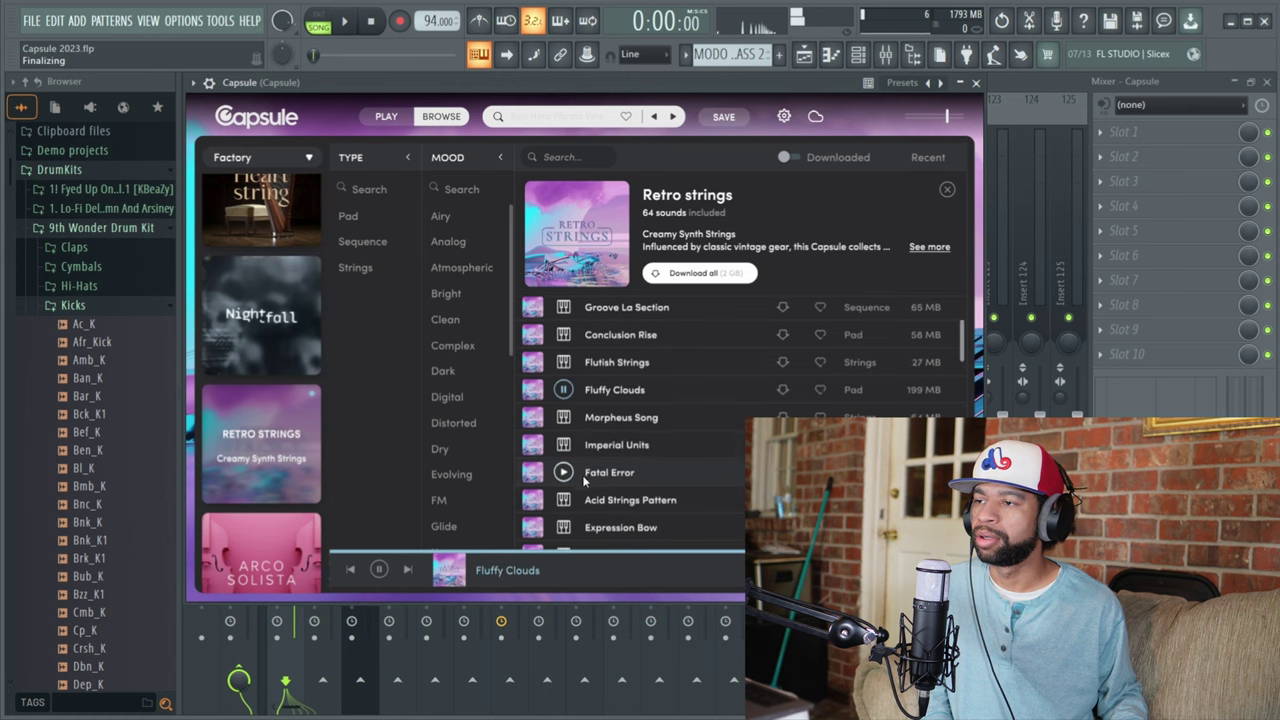
{"action": "left_click", "coordinate": [563, 474]}
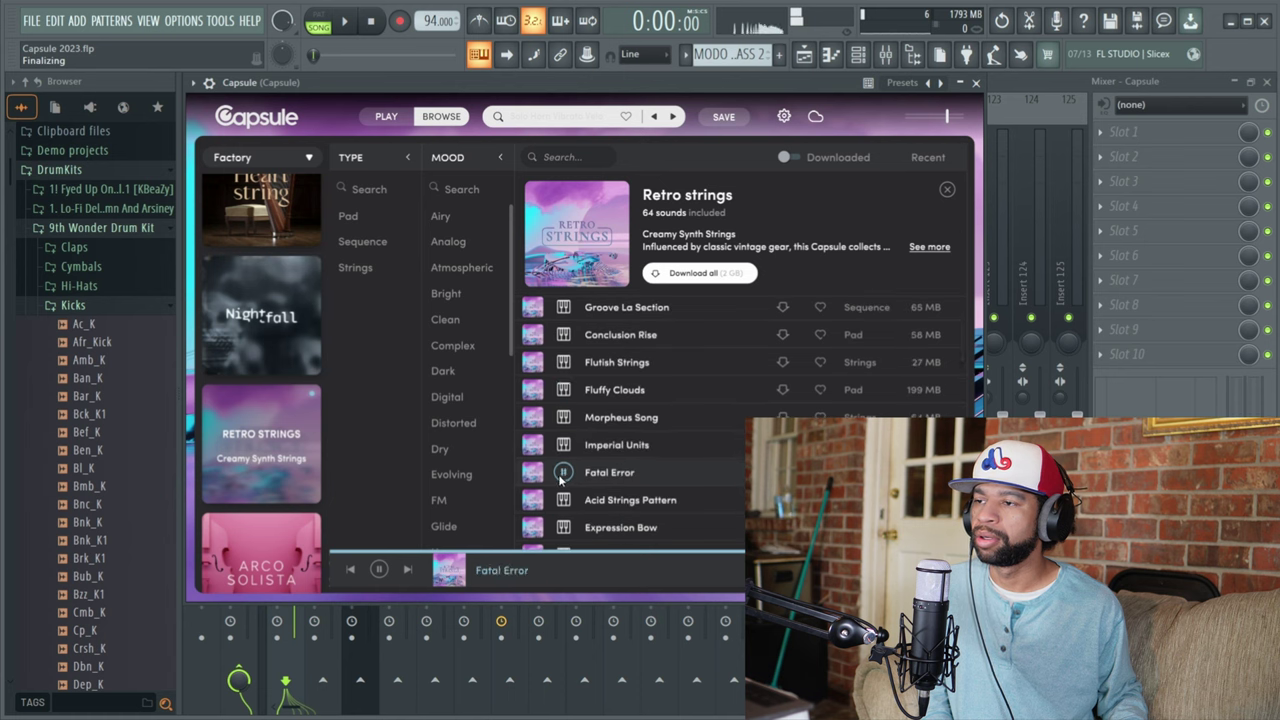
{"action": "scroll", "coordinate": [563, 482], "scroll_direction": "down", "scroll_amount": 1}
{"action": "left_click", "coordinate": [564, 484]}
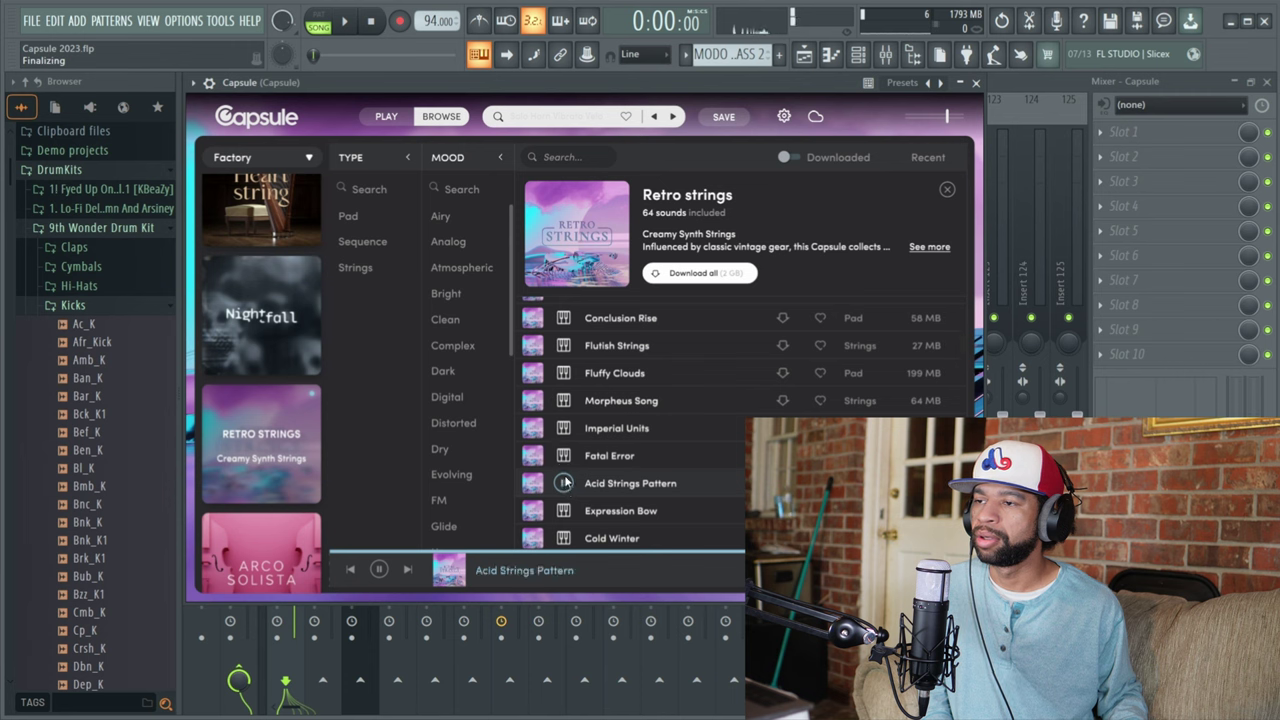
{"action": "scroll", "coordinate": [565, 484], "scroll_direction": "down", "scroll_amount": 1}
{"action": "scroll", "coordinate": [564, 488], "scroll_direction": "down", "scroll_amount": 1}
{"action": "scroll", "coordinate": [563, 493], "scroll_direction": "down", "scroll_amount": 1}
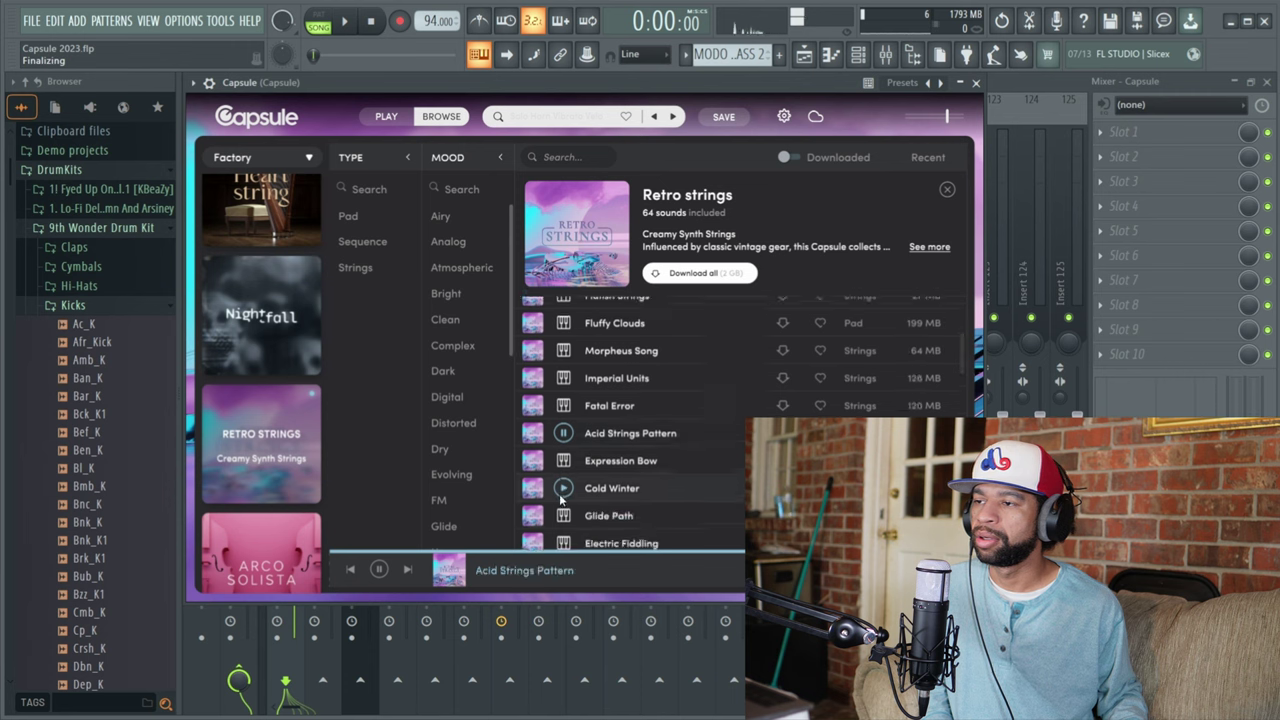
{"action": "left_click", "coordinate": [563, 515]}
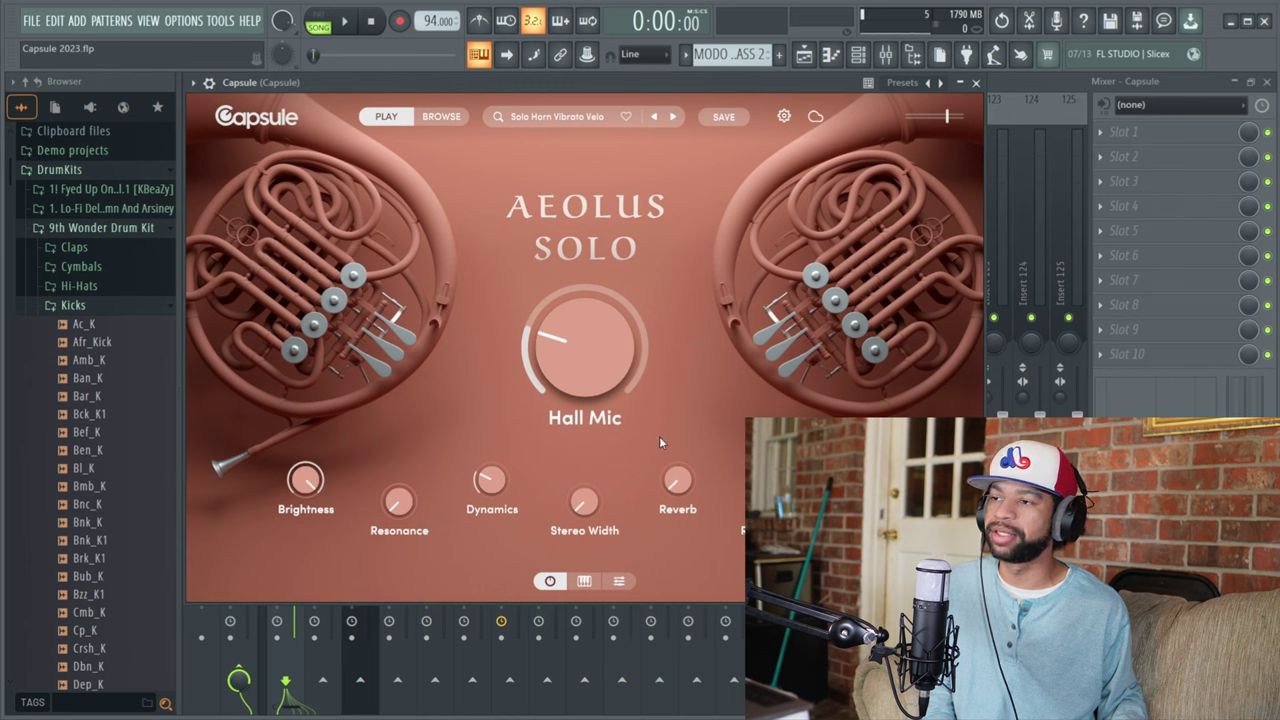
View the Solo Horn Vibrato Velo Response/AHDSR page, then return to the first tab
{"action": "left_click", "coordinate": [618, 582]}
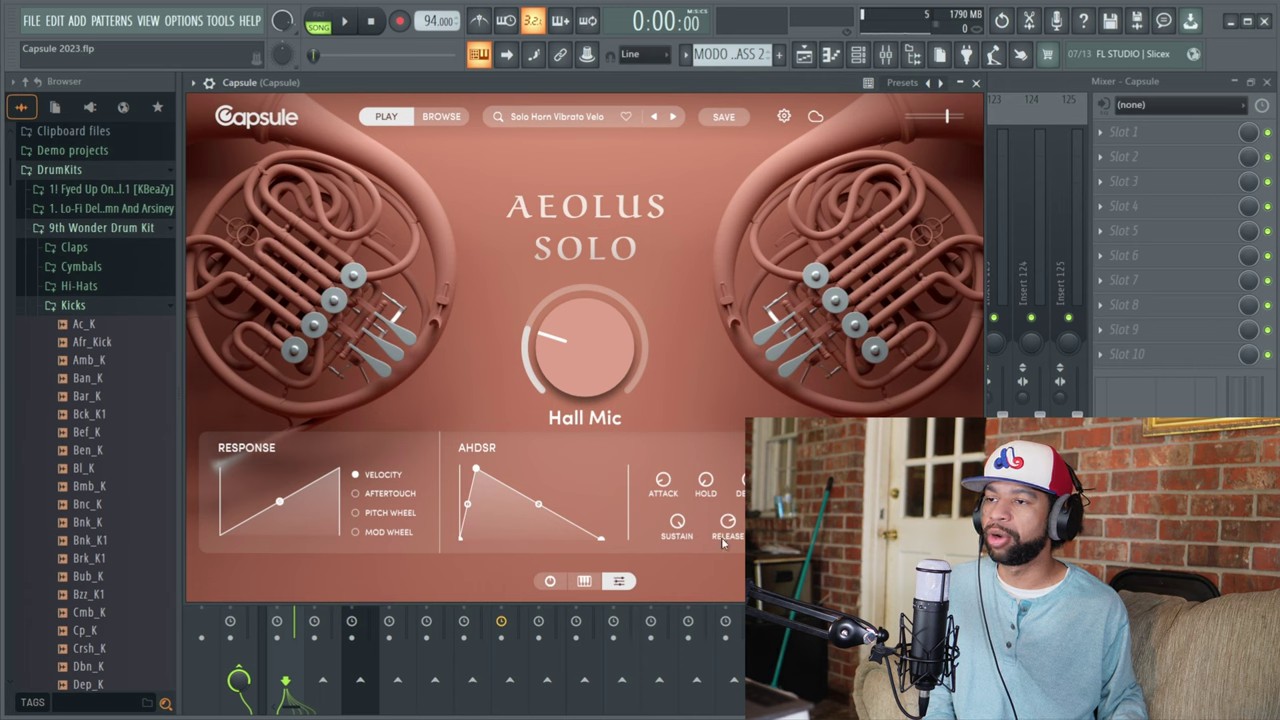
{"action": "left_click", "coordinate": [549, 581]}
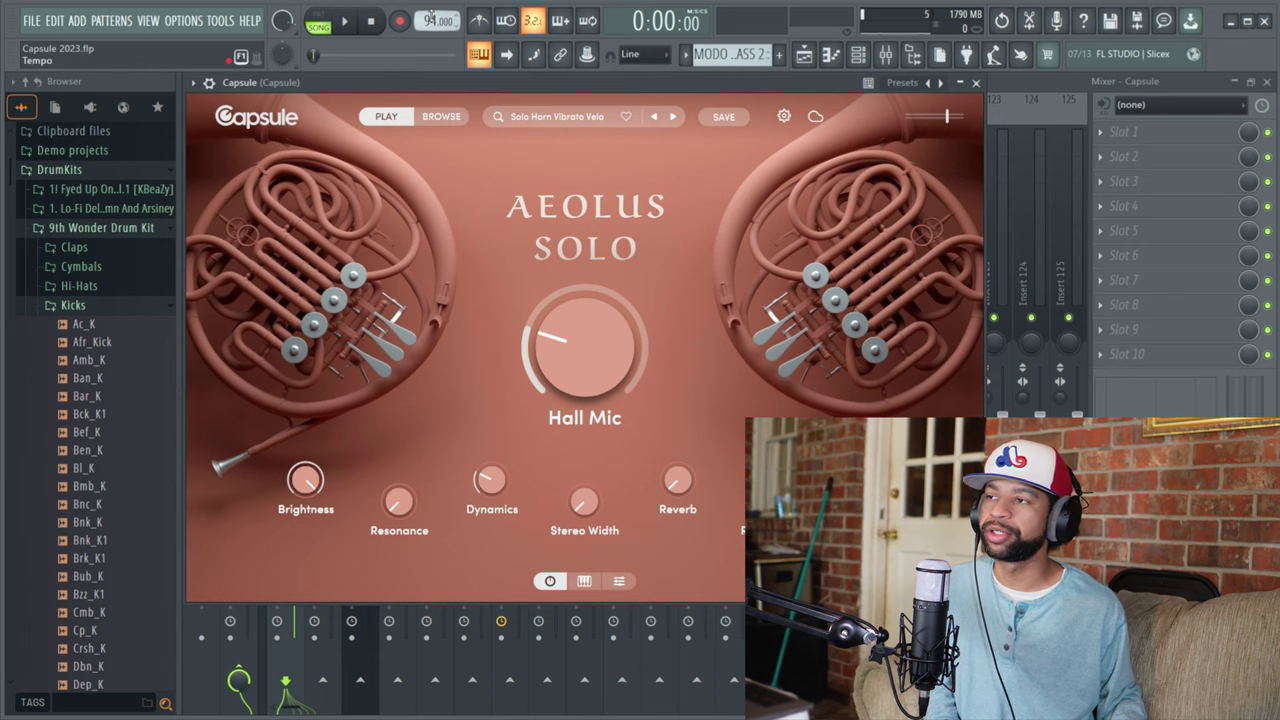
During playback, sweep Hall Mic up to 100 and back to about 0.48, then stop
{"action": "left_click", "coordinate": [350, 23]}
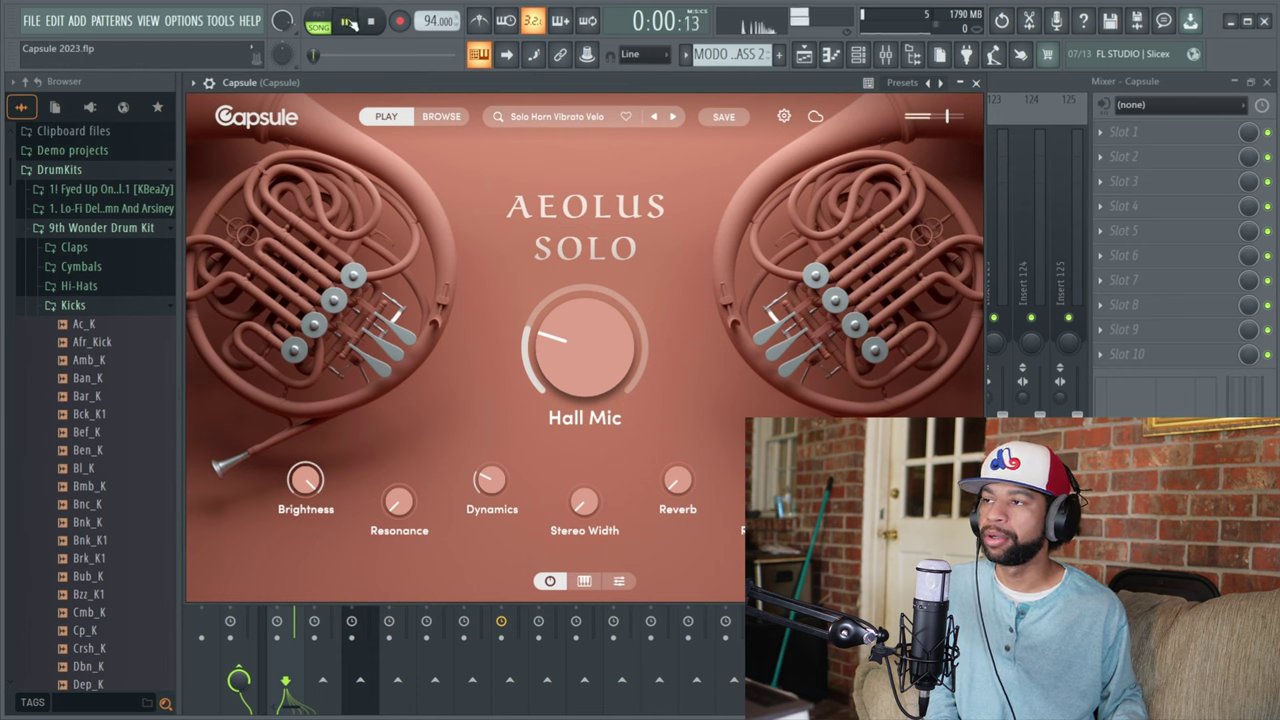
{"action": "left_click_drag", "start_coordinate": [573, 343], "coordinate": [619, 270]}
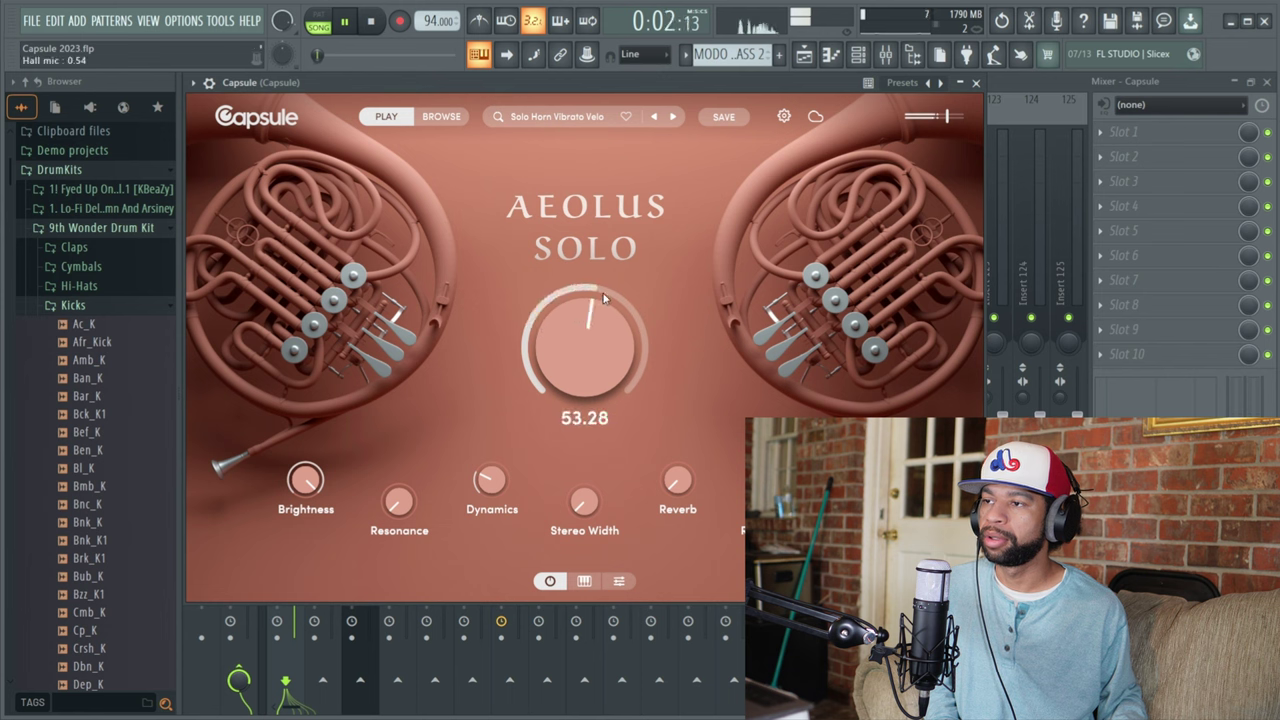
{"action": "left_click_drag", "start_coordinate": [610, 316], "coordinate": [607, 358]}
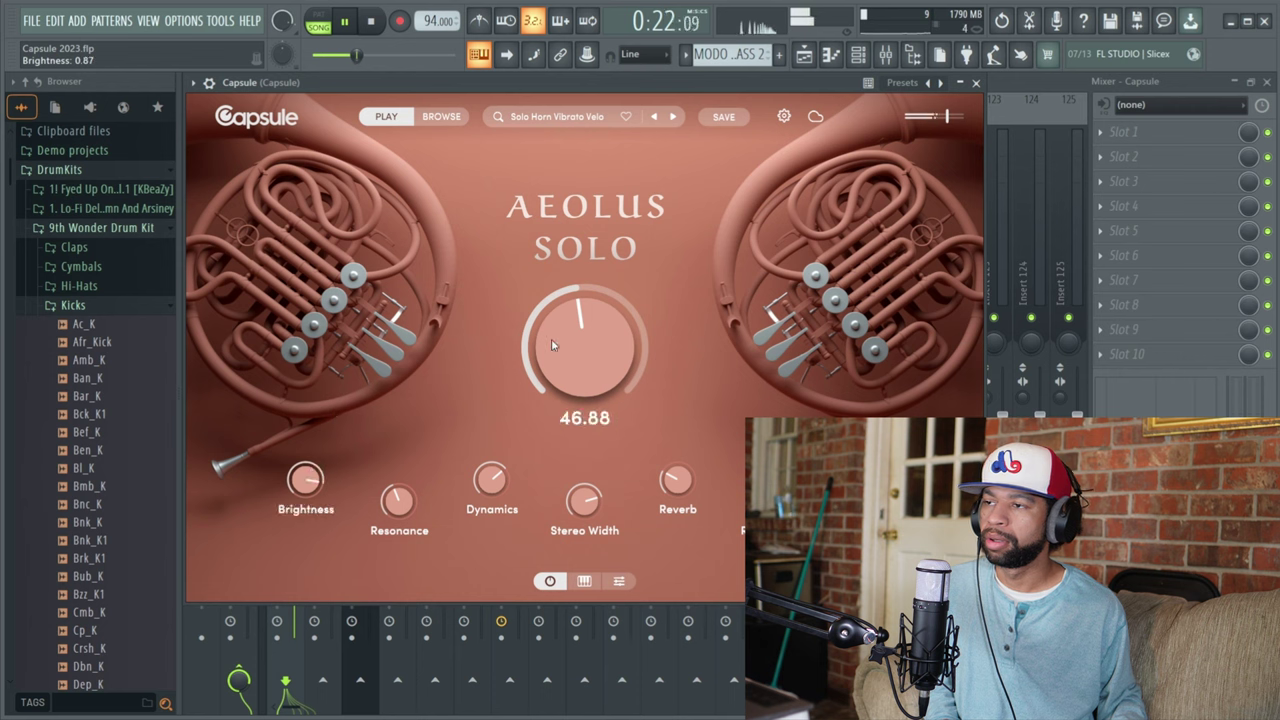
{"action": "left_click_drag", "start_coordinate": [552, 344], "coordinate": [635, 263]}
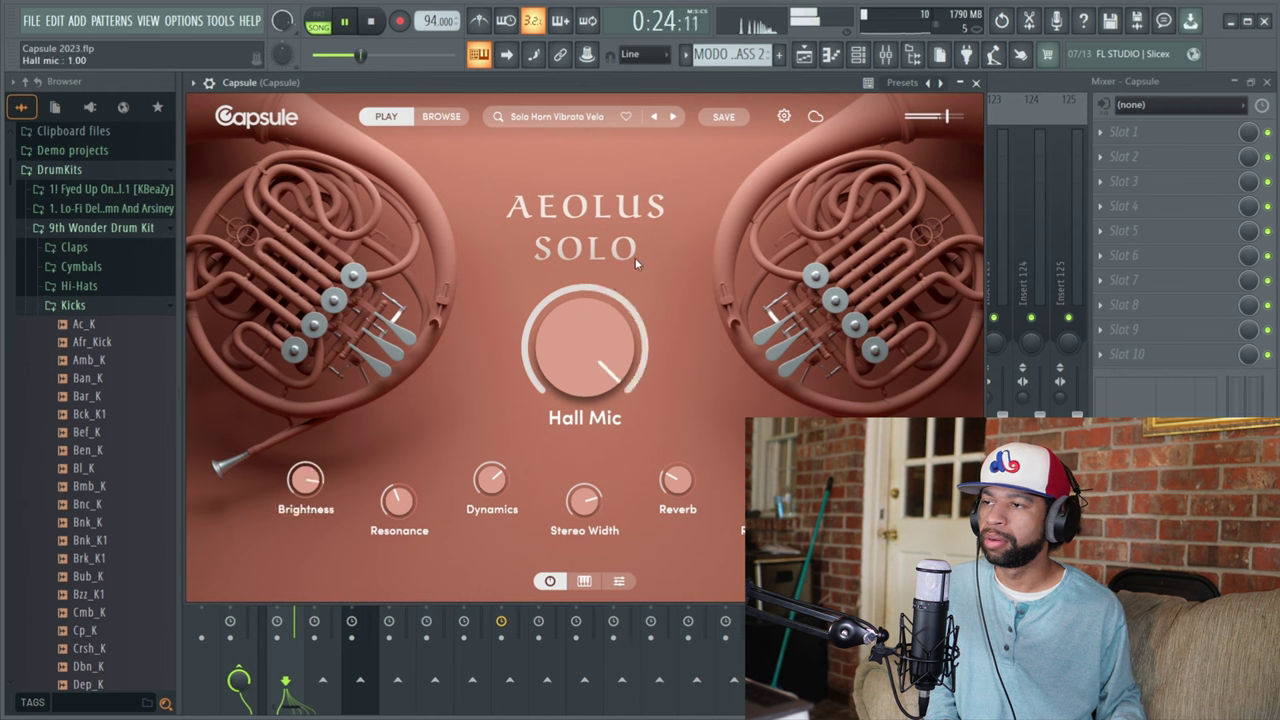
{"action": "mouse_move", "coordinate": [584, 345]}
{"action": "left_click_drag", "start_coordinate": [579, 344], "coordinate": [525, 427]}
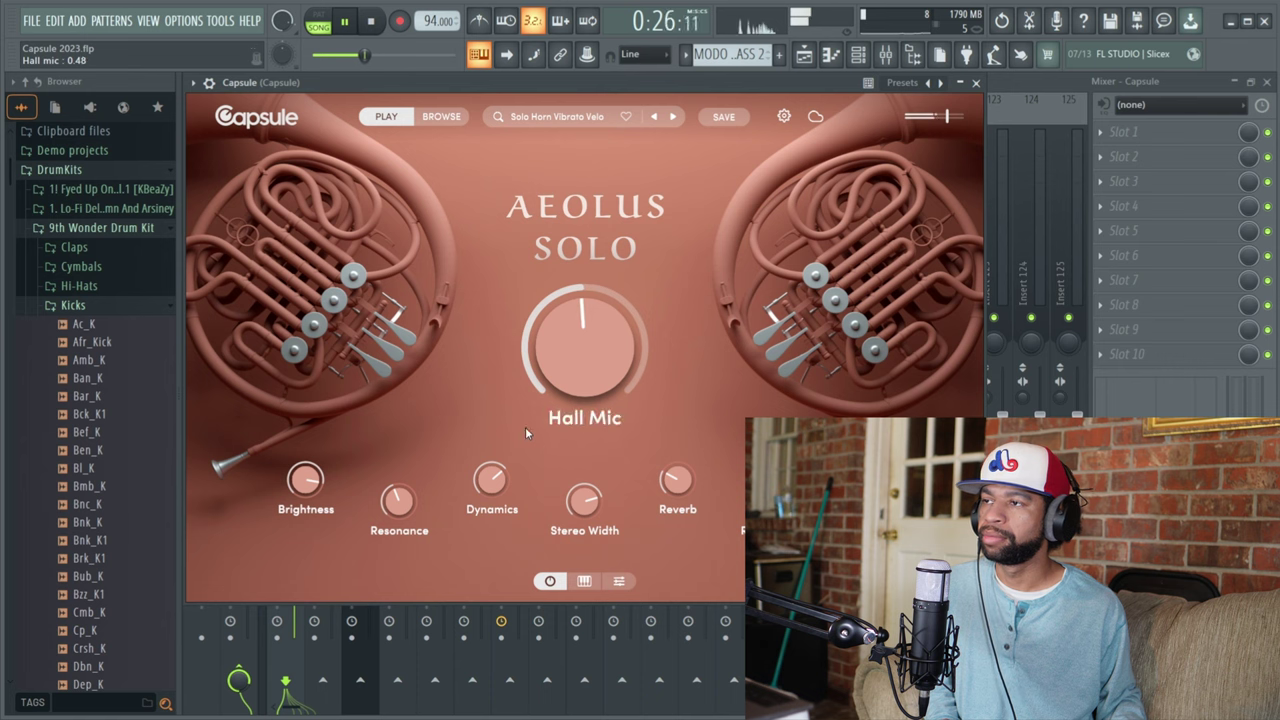
{"action": "left_click", "coordinate": [372, 21]}
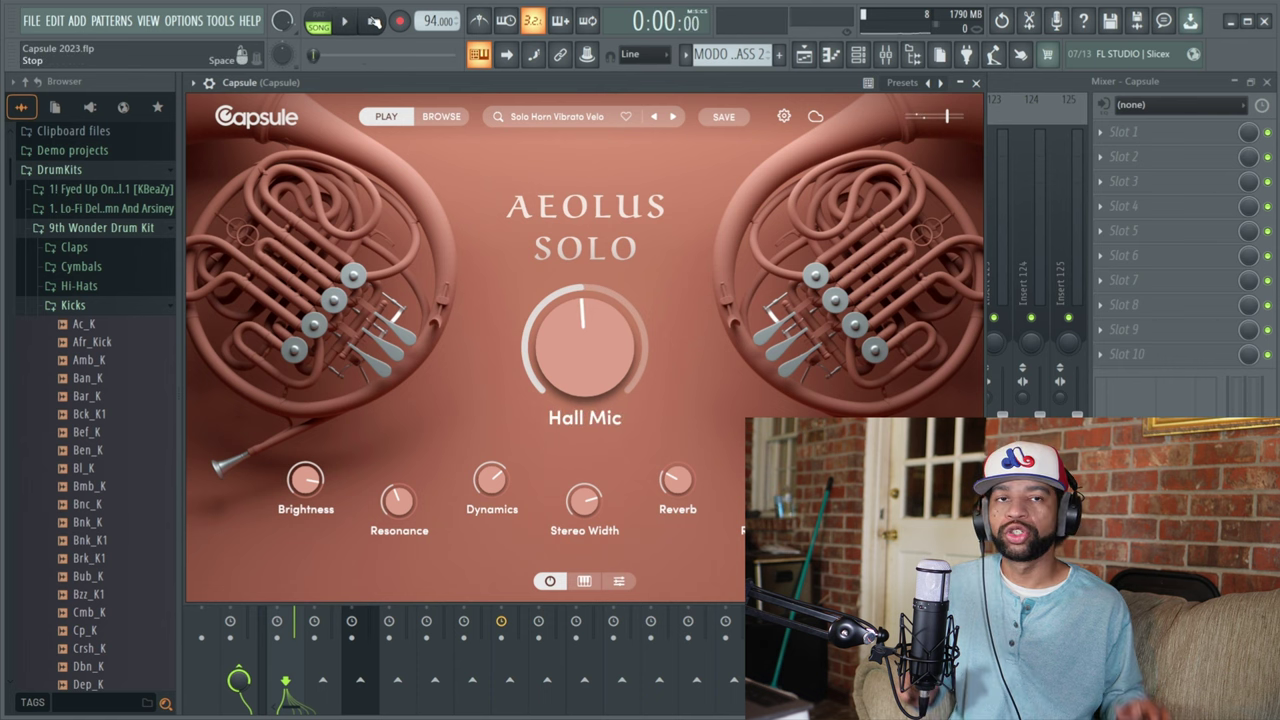